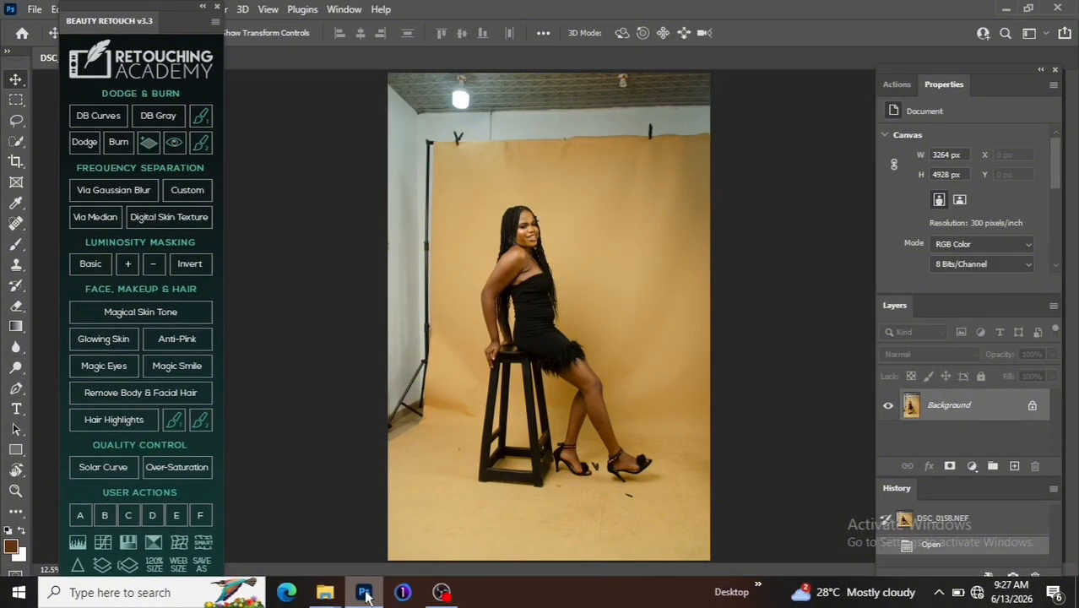
Duplicate the Background layer and scale the copy up proportionally to about 108%, keeping its top edge in place.
key("ctrl+minus")
key("ctrl+plus")
key("ctrl+plus")
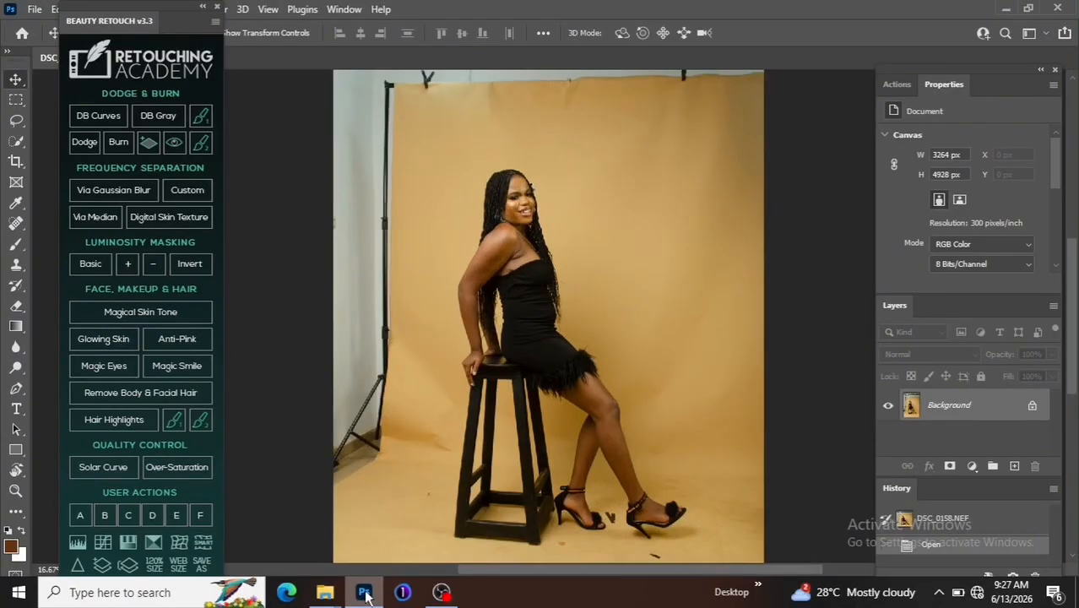
key("ctrl+minus")
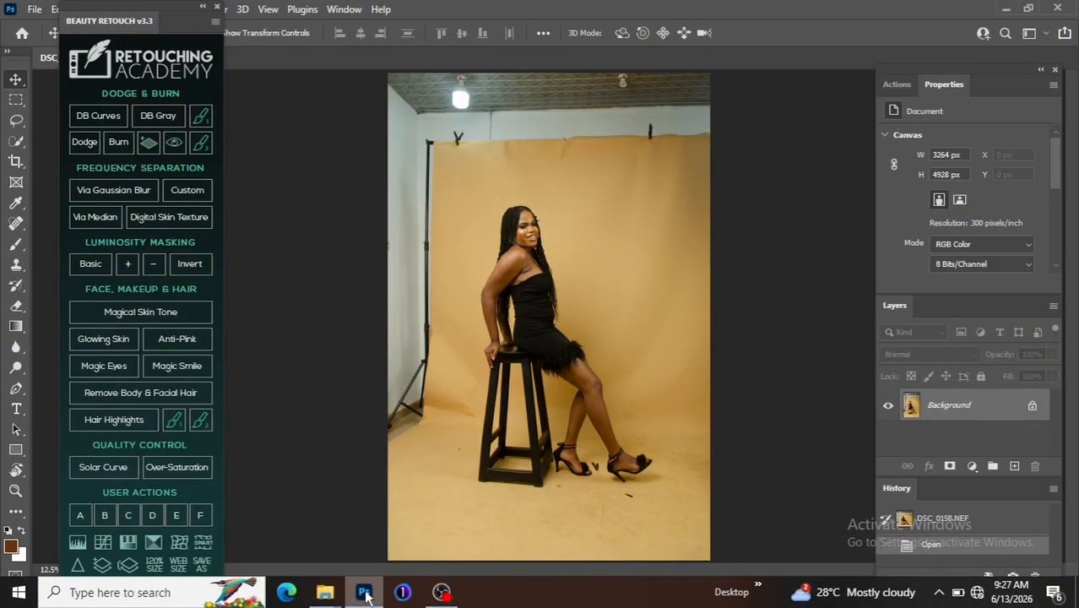
key("ctrl+j")
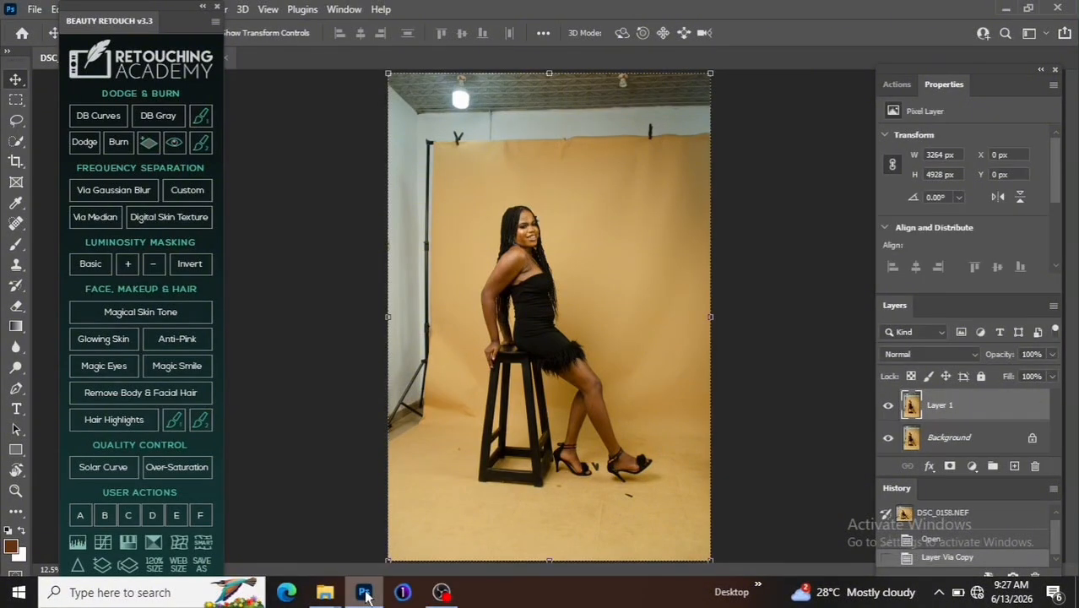
key("ctrl+minus")
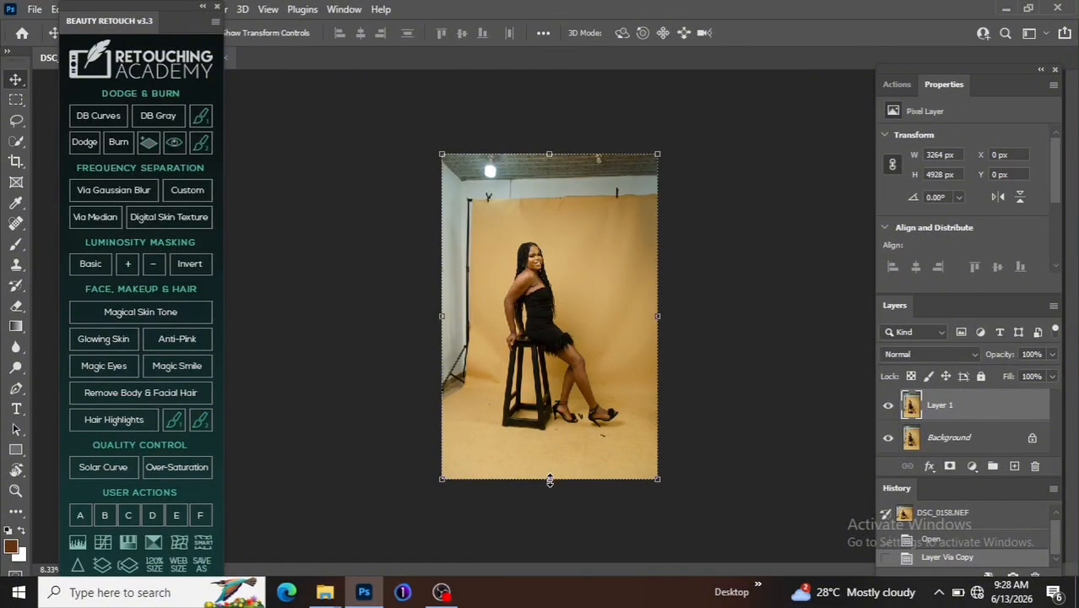
left_click_drag(549, 484, 547, 505)
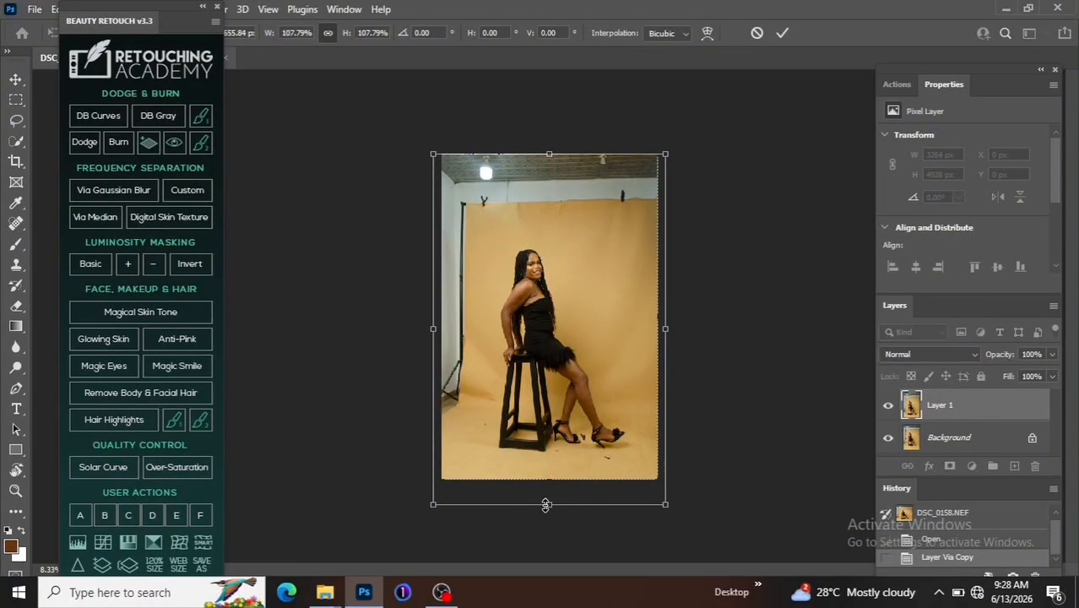
key("Return")
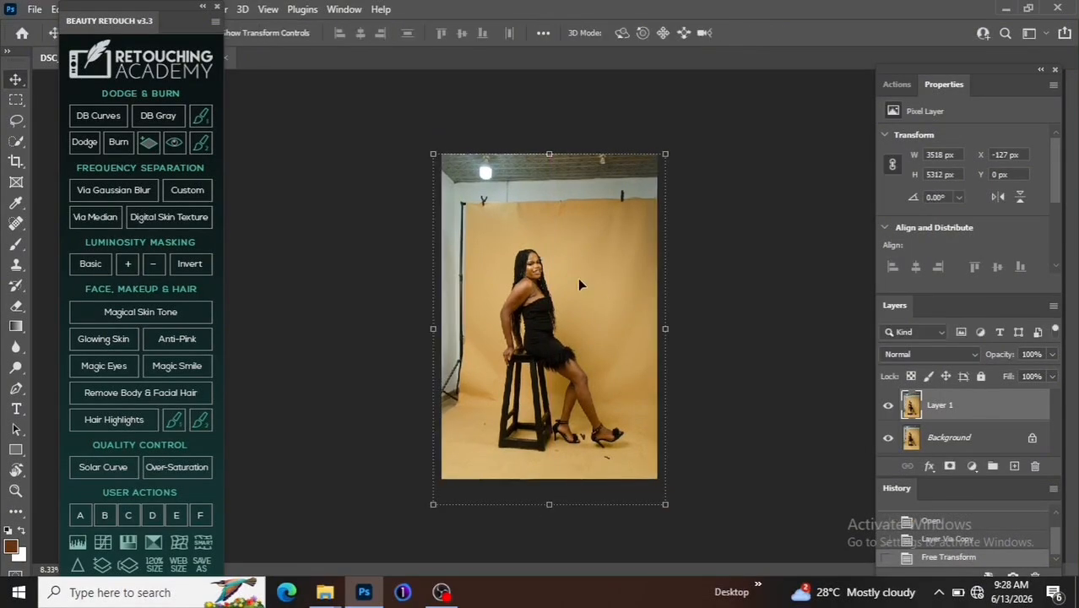
Select the full-height strip left of the woman, about 730 px wide, stretch it leftward to about 418% width, and deselect it.
key("m")
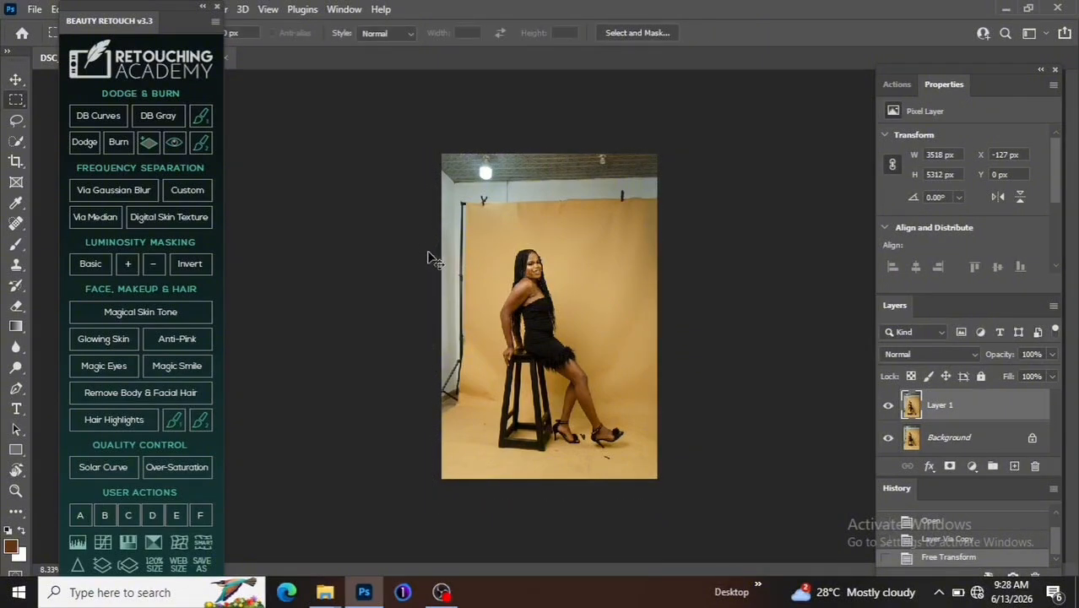
key("ctrl+plus")
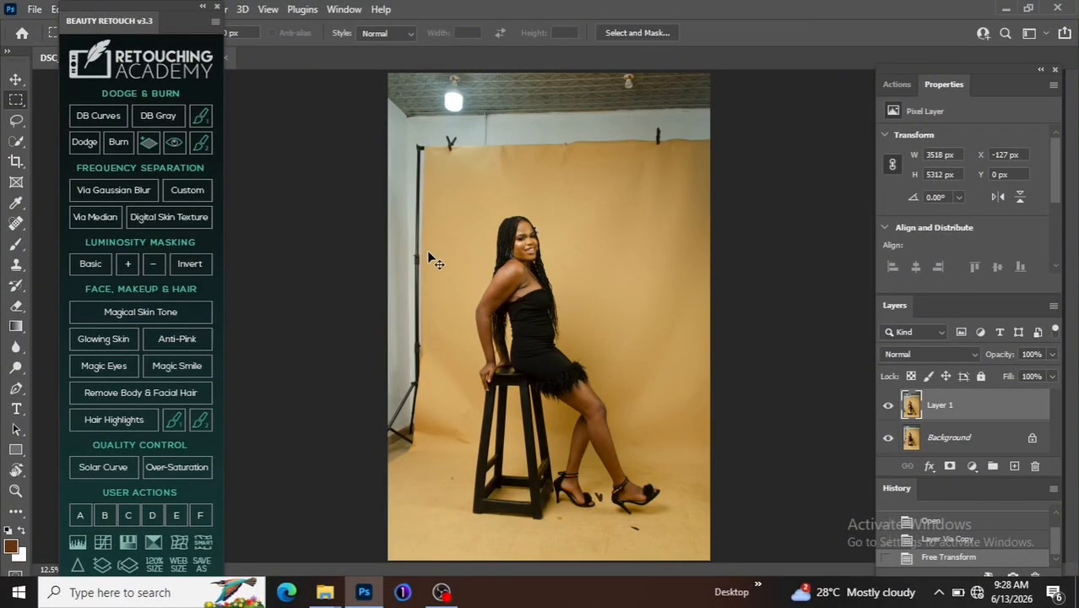
key("ctrl+minus")
key("ctrl+plus")
key("ctrl+minus")
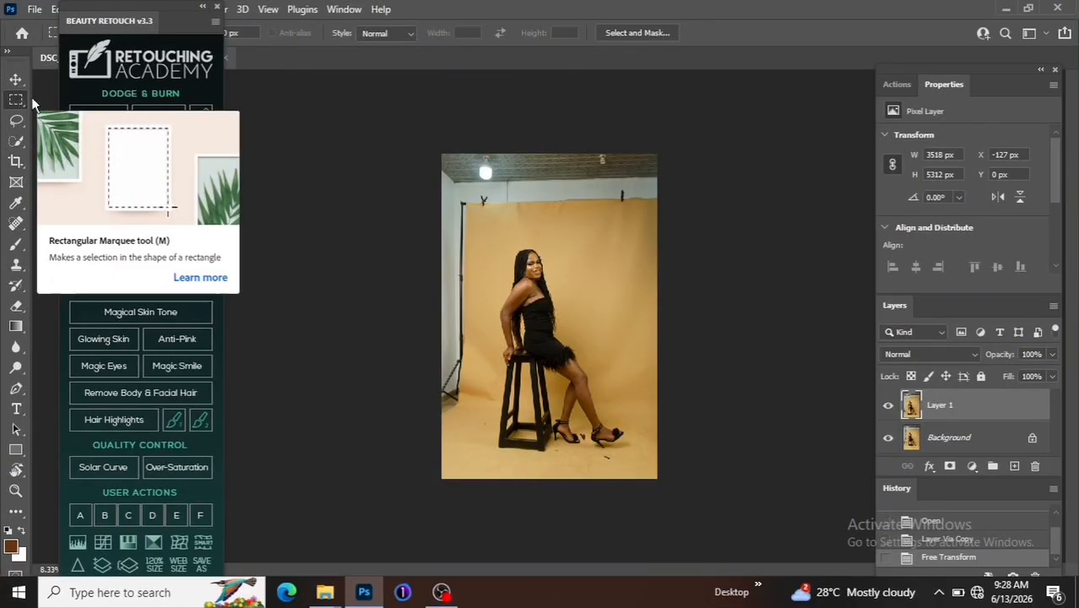
left_click_drag(441, 153, 489, 504)
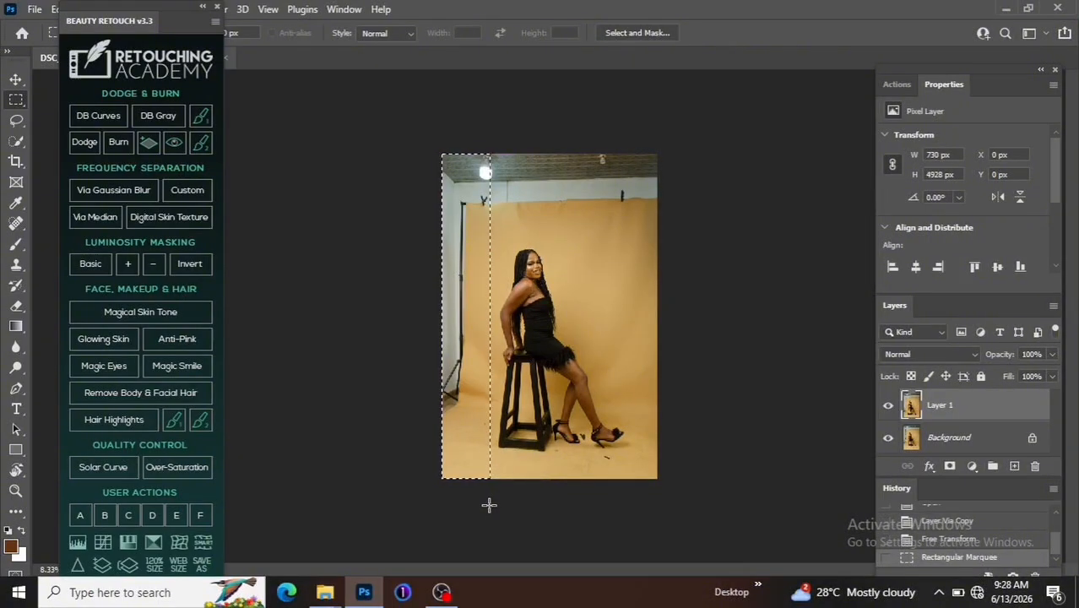
key("ctrl+t")
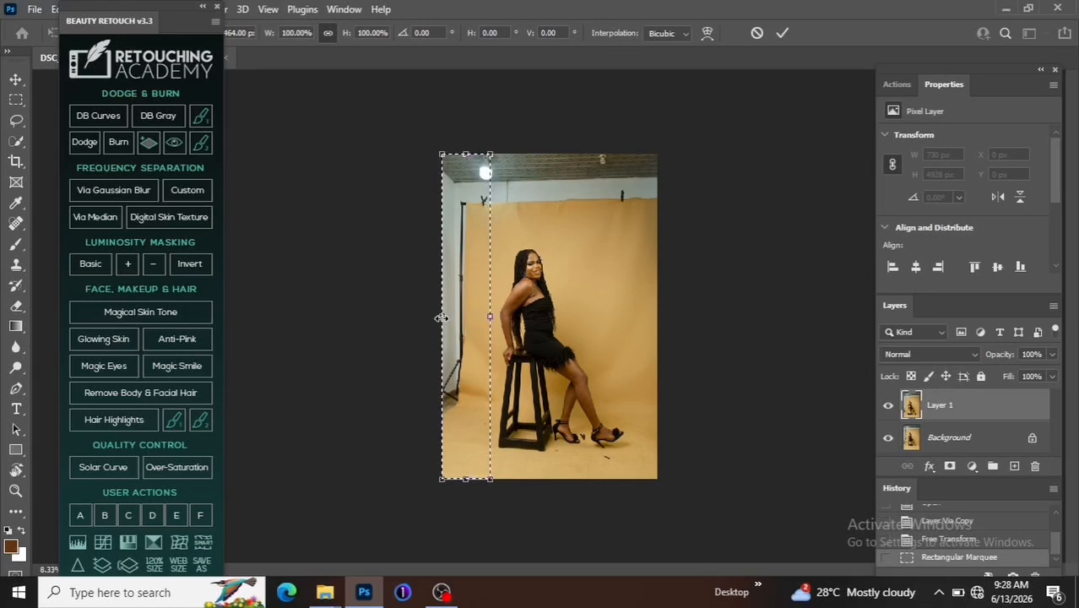
left_click_drag(440, 317, 289, 327)
key("Return")
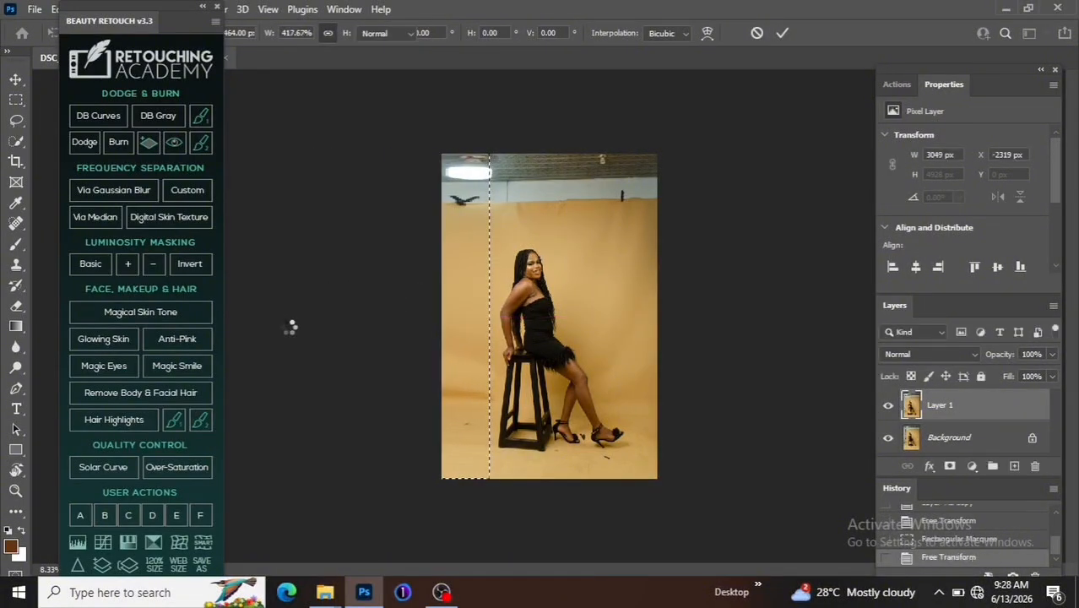
key("m")
key("ctrl+d")
Select the full-width strip above the woman's head, about 1032 px high, stretch it upward to about 5112 px, and deselect it.
left_click_drag(393, 145, 677, 221)
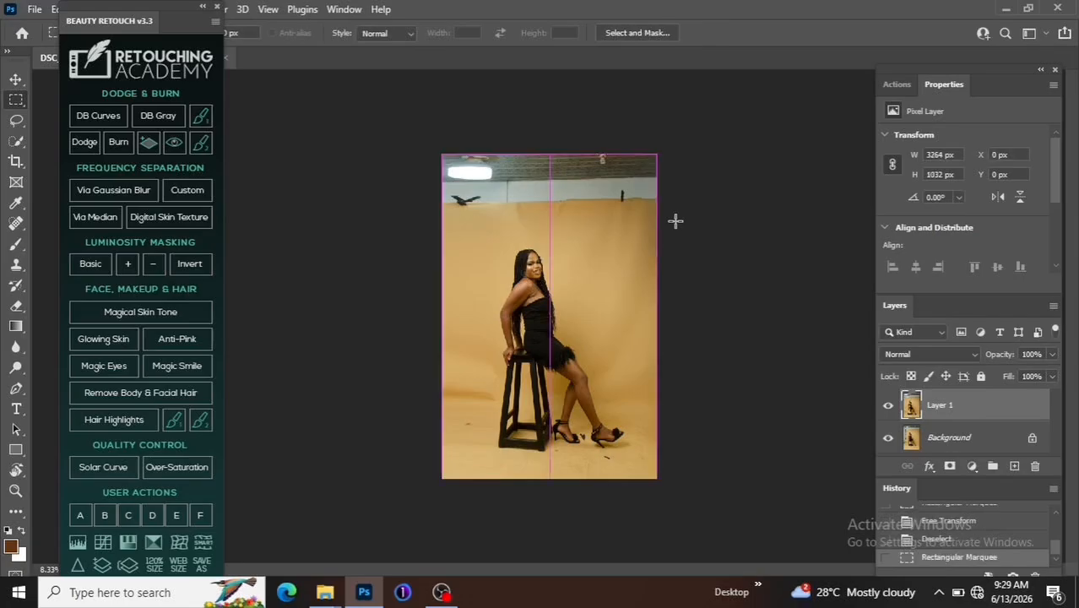
key("ctrl+t")
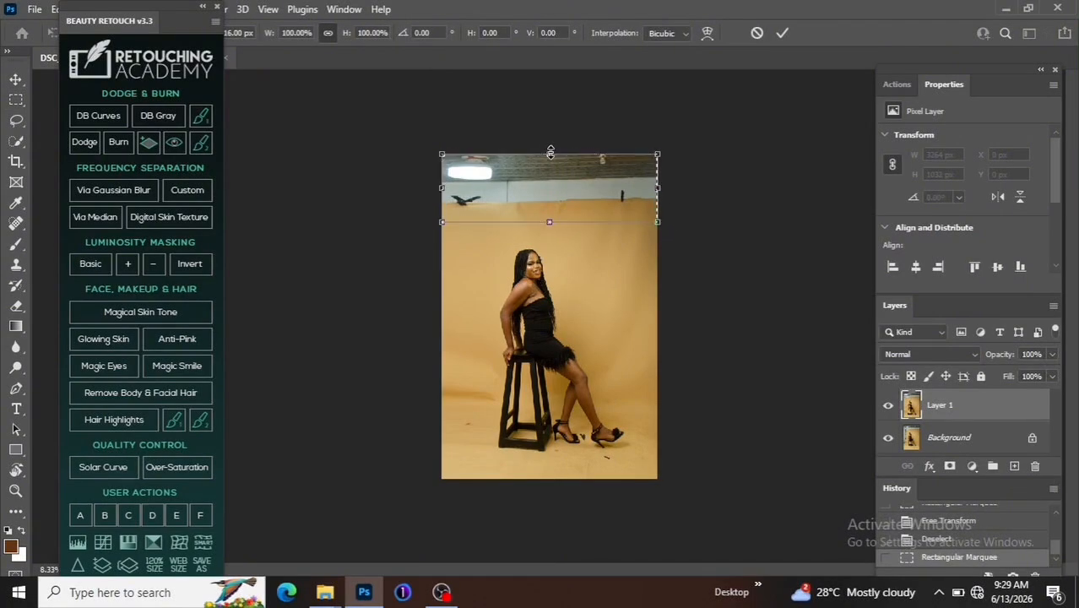
left_click_drag(549, 145, 554, 52)
key("ctrl+minus")
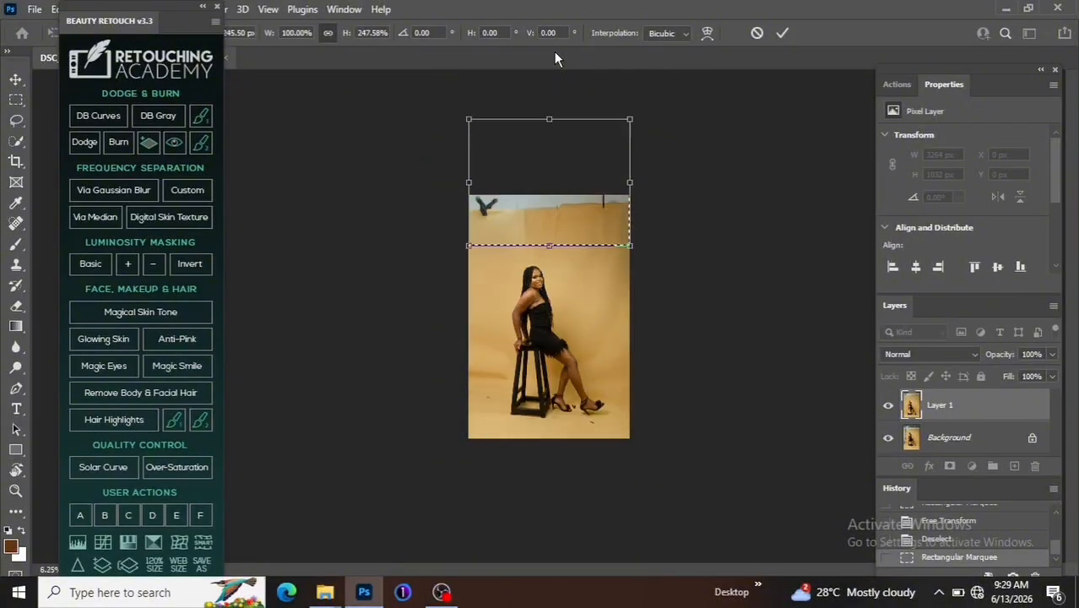
left_click_drag(548, 123, 549, 58)
key("ctrl+minus")
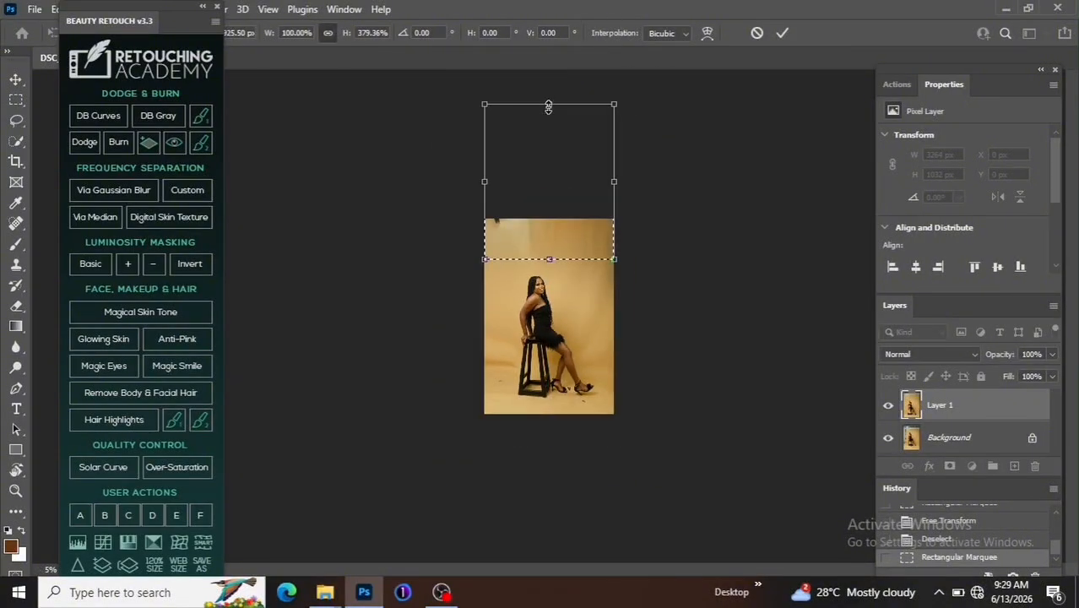
left_click_drag(549, 105, 556, 62)
key("Return")
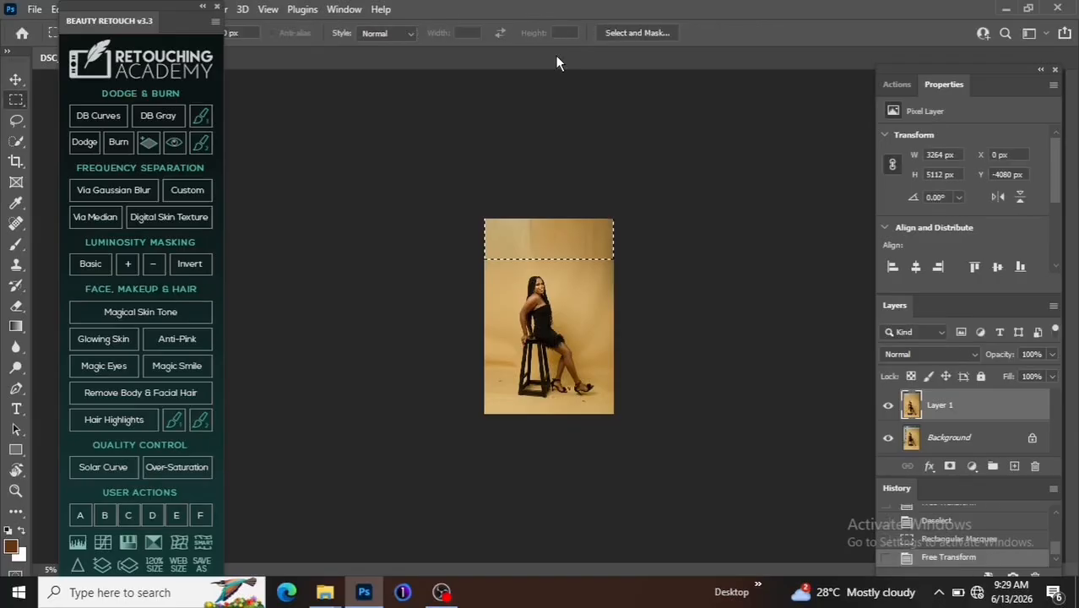
key("ctrl+d")
key("ctrl+plus")
key("ctrl+plus")
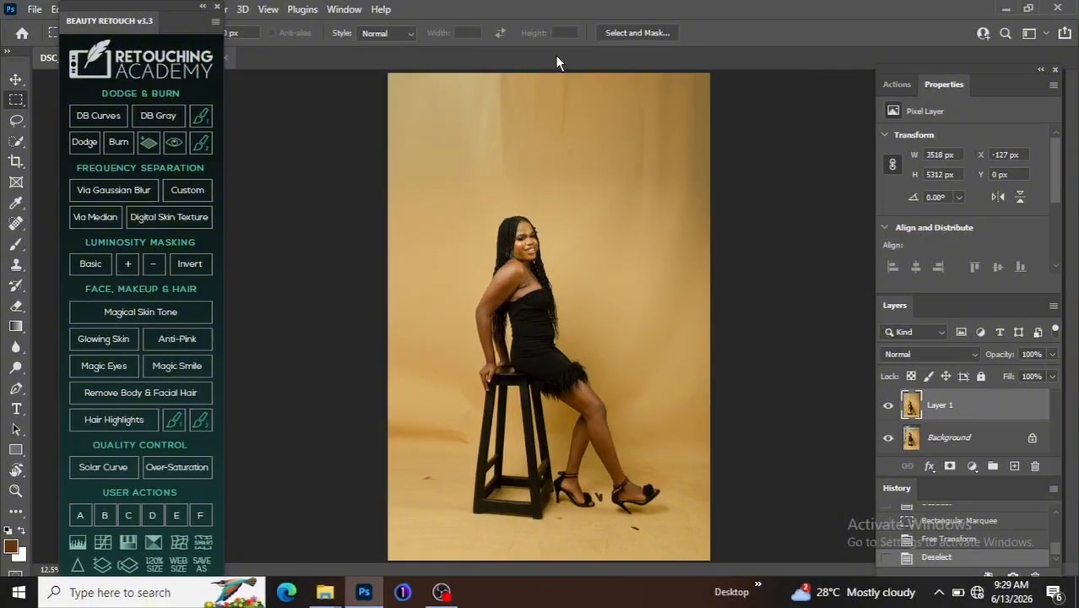
Move the Beauty Retouch panel off the tool options and crop the image to 4:5, shifting the photo upward within the frame.
key("ctrl+minus")
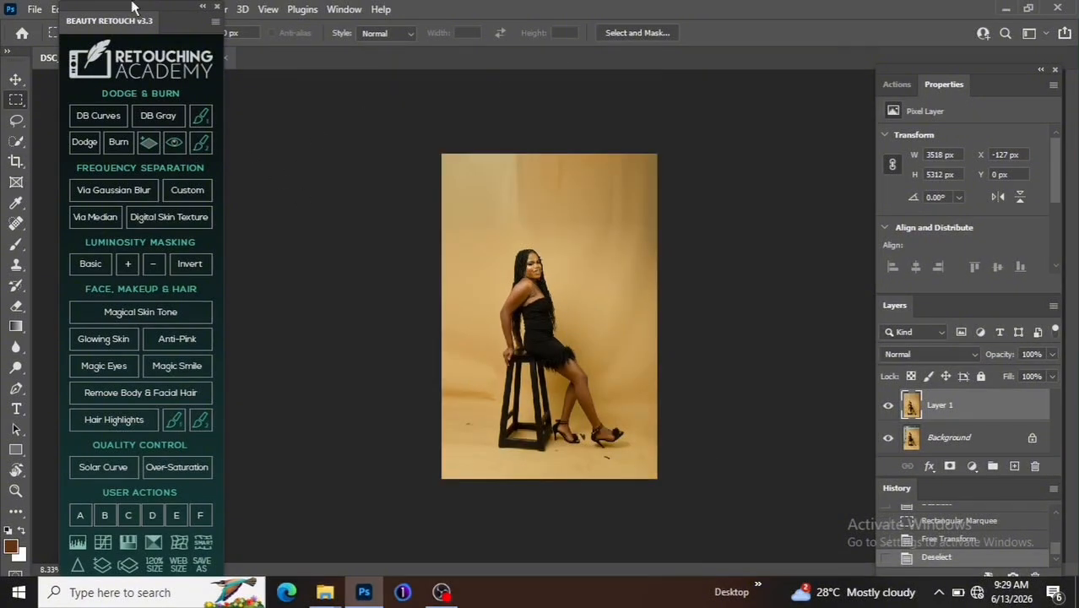
mouse_move(142, 7)
left_mouse_down()
mouse_move(103, 60)
mouse_move(119, 67)
left_mouse_up()
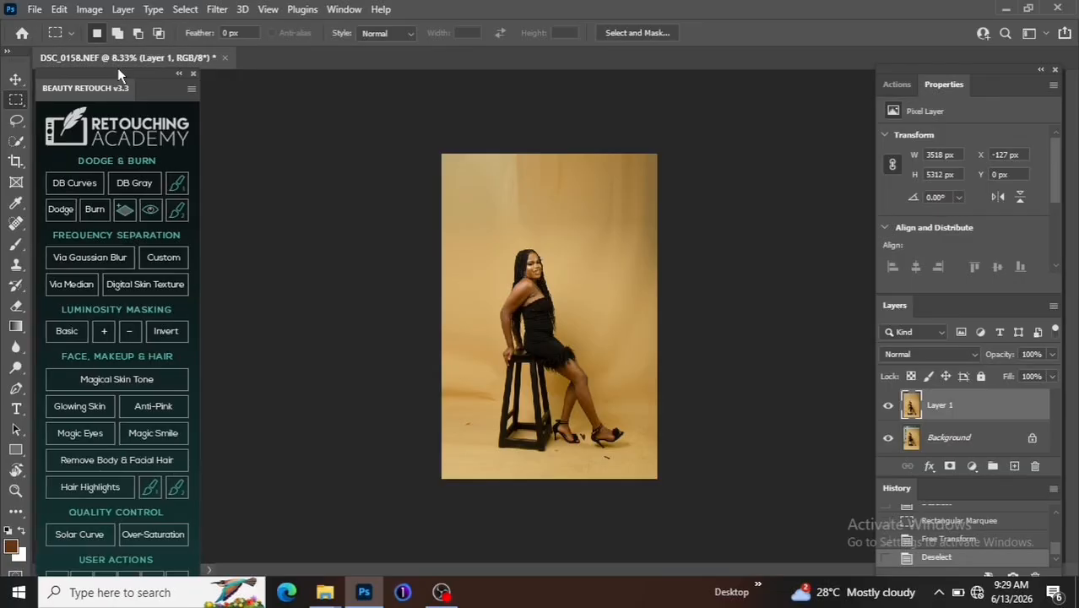
left_click(15, 163)
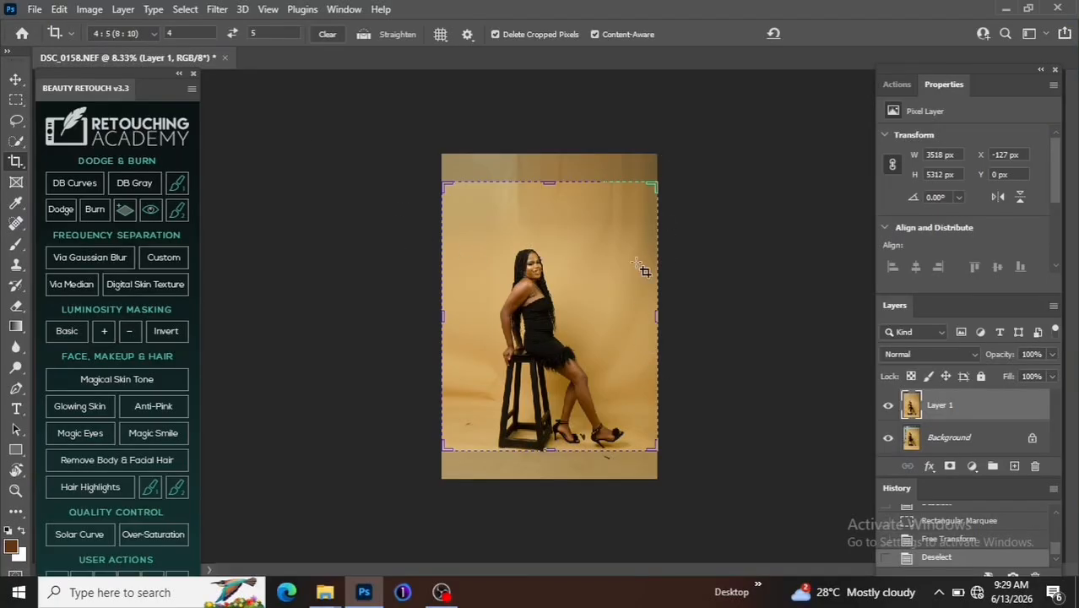
left_click(657, 182)
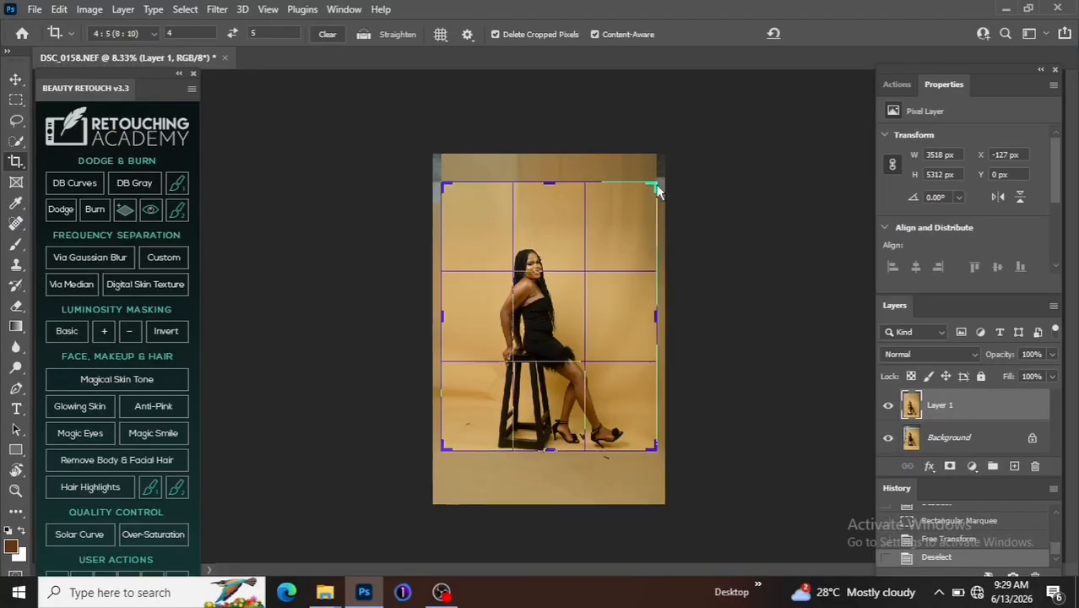
left_click_drag(566, 383, 568, 363)
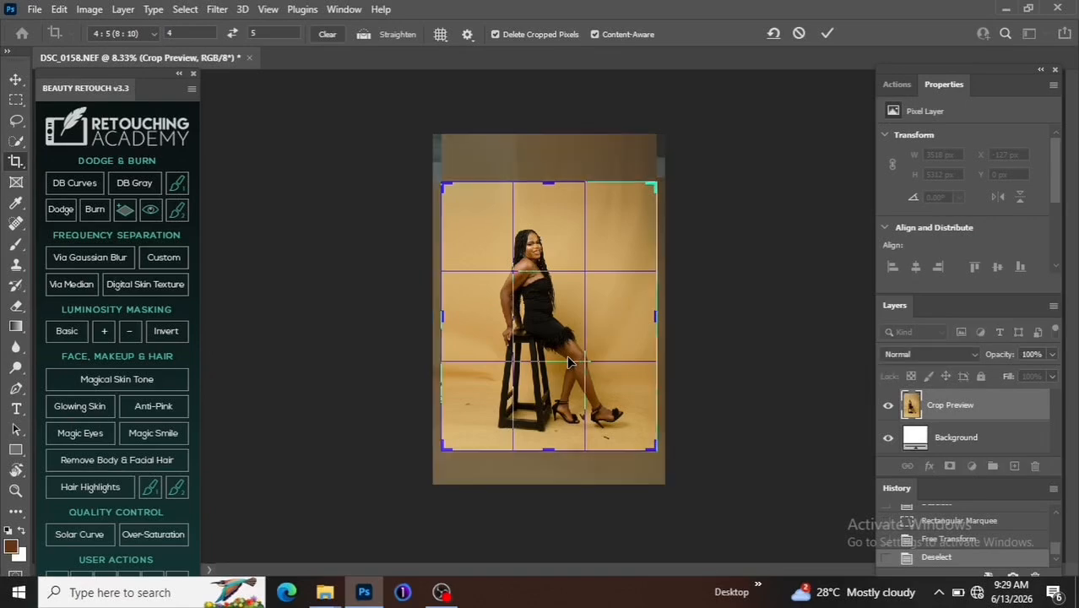
key("Return")
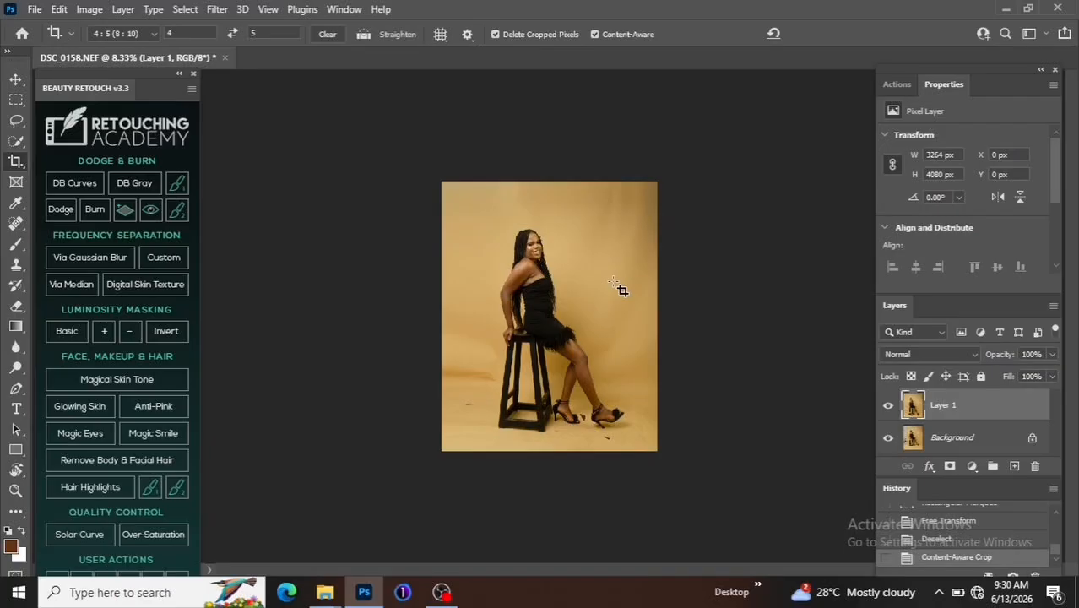
Examine the cropped composition and the stretched backdrop at several magnifications.
key("ctrl+plus")
key("ctrl+plus")
key("ctrl+plus")
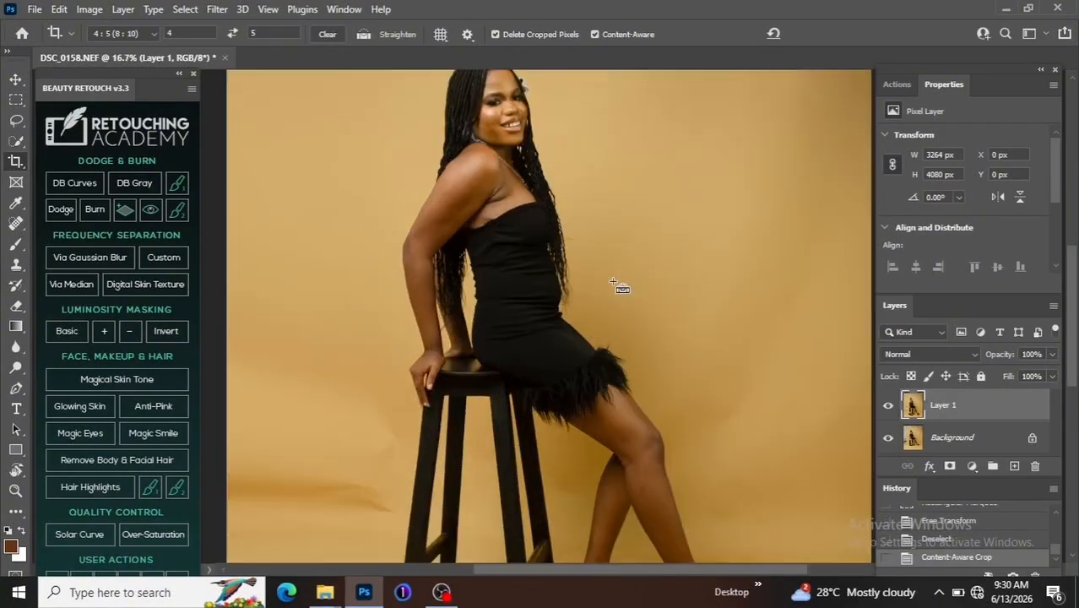
key("ctrl+minus")
key("ctrl+plus")
key("ctrl+plus")
key("ctrl+plus")
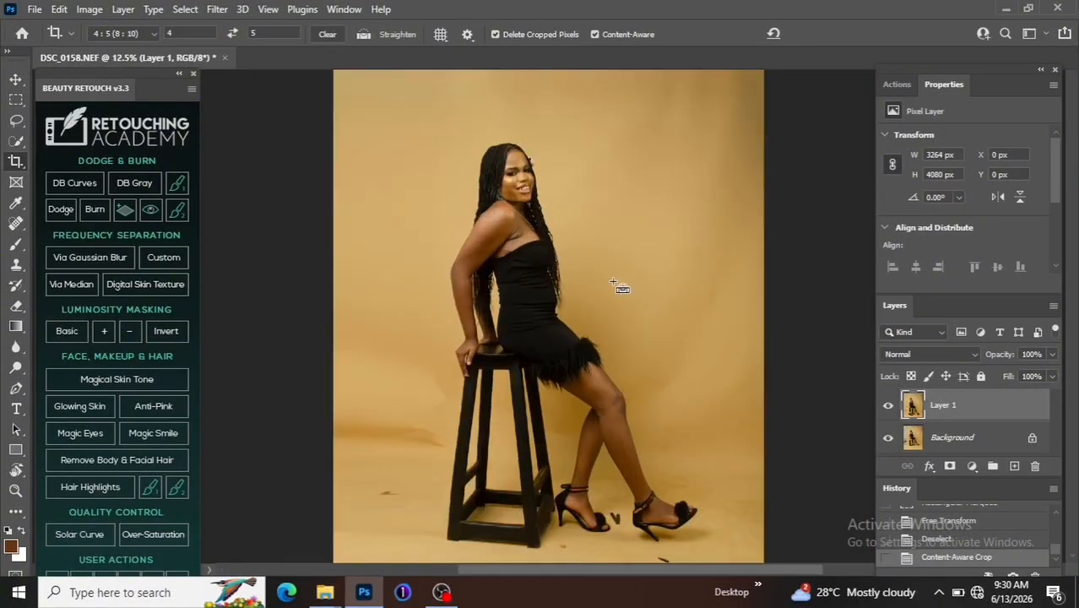
key("ctrl+minus")
key("ctrl+minus")
key("ctrl+minus")
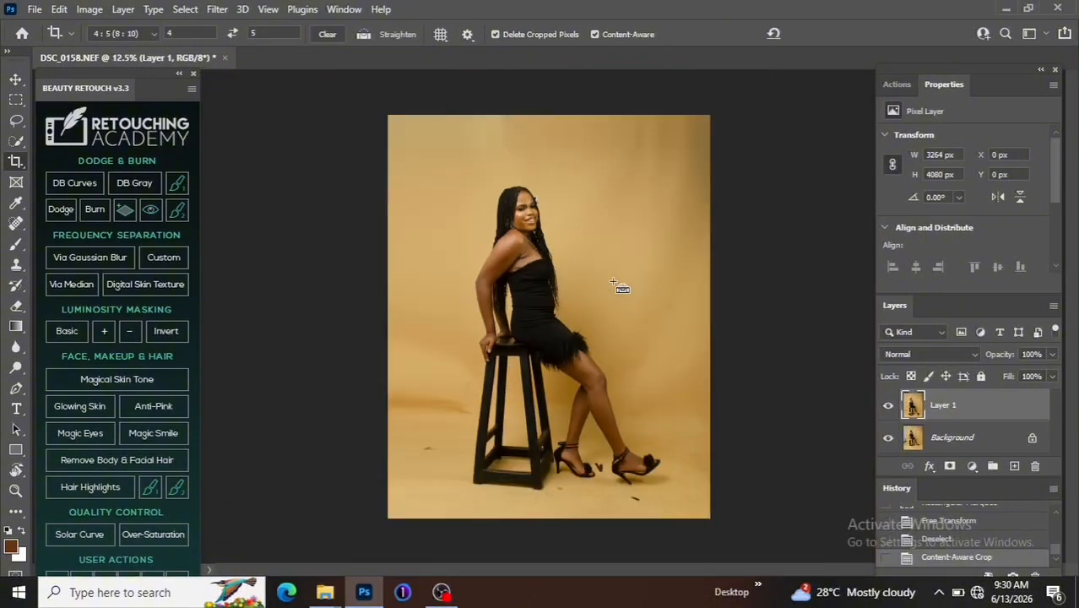
key("ctrl+plus")
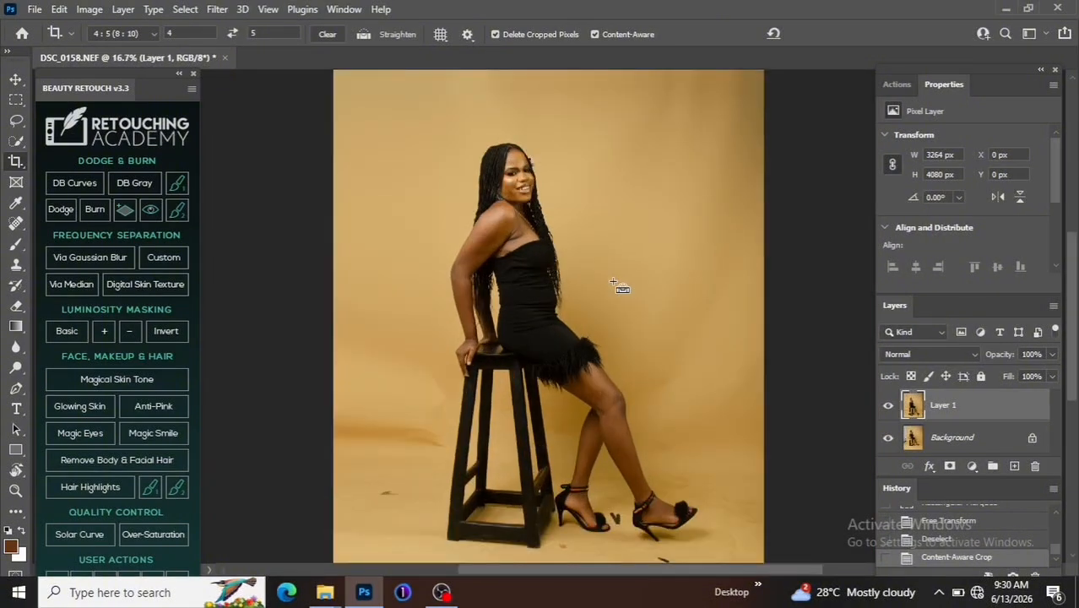
key("ctrl+minus")
key("ctrl+plus")
key("ctrl+minus")
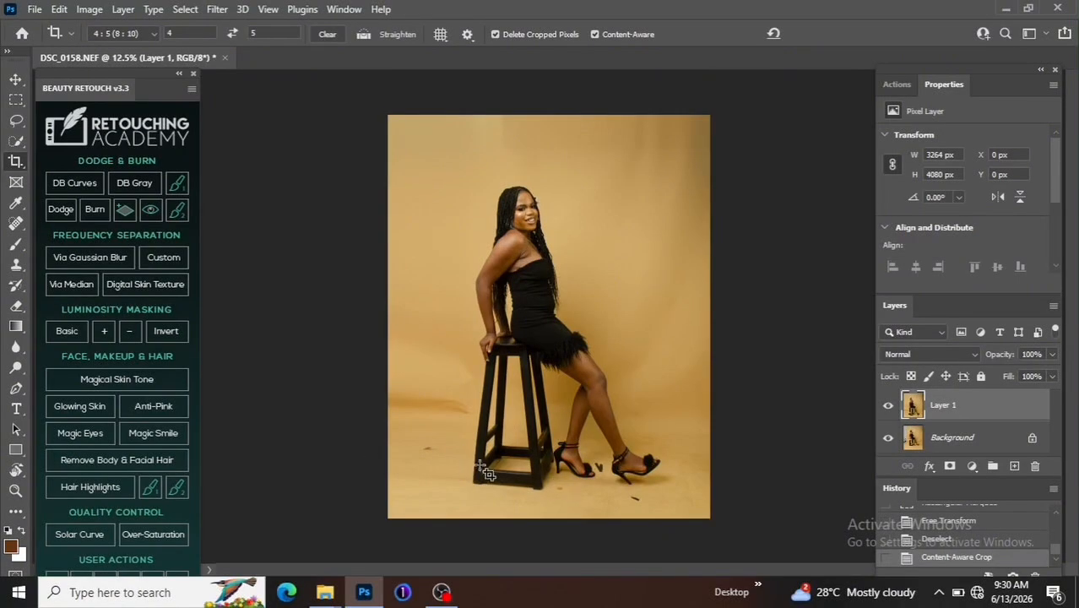
Remove the debris and small marks from the floor around the stool and shoes using the Spot Healing Brush at size 70.
key("ctrl+plus")
key("ctrl+plus")
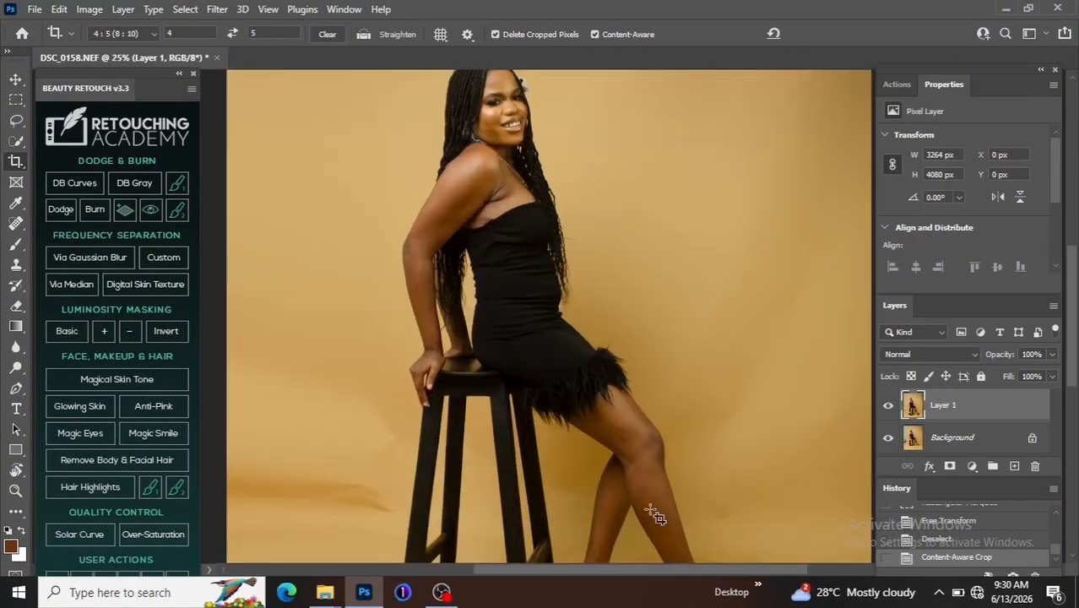
scroll(844, 369, "down", 5)
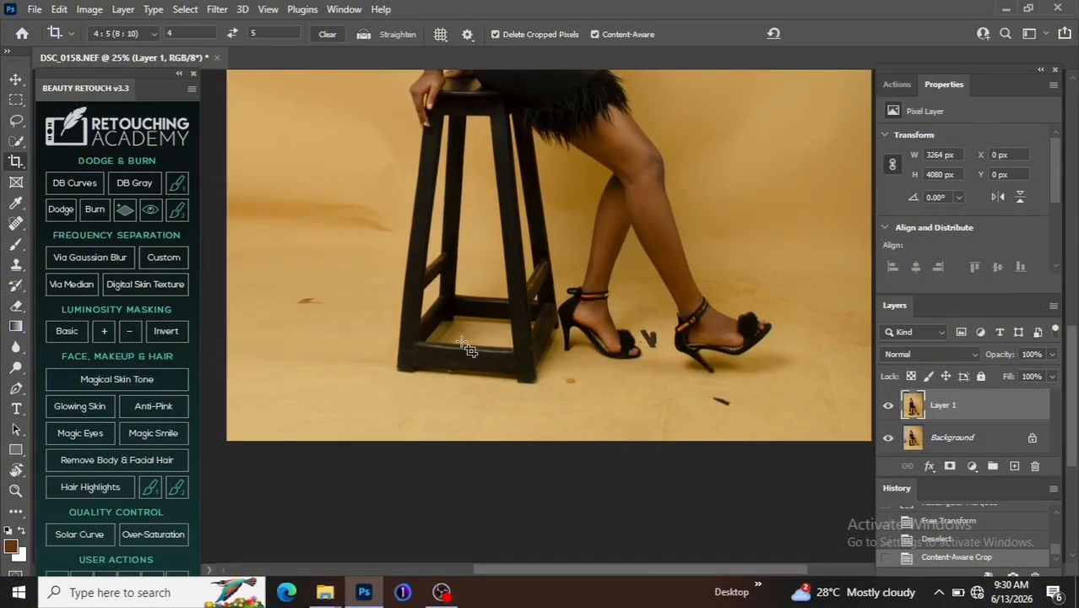
left_click(15, 222)
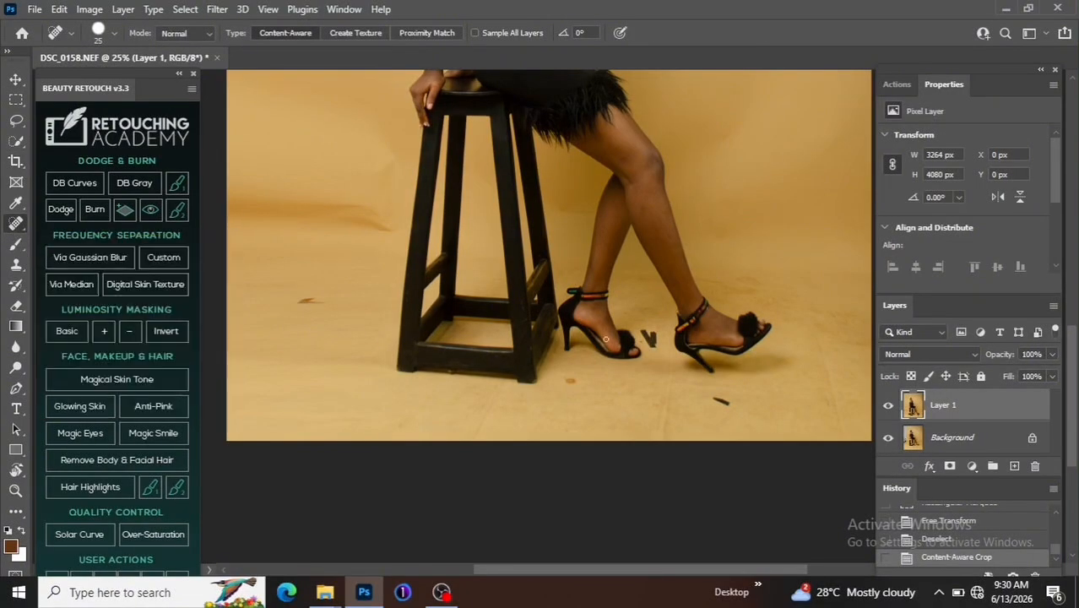
key("bracketright")
key("bracketright")
key("bracketright")
left_click_drag(647, 333, 656, 342)
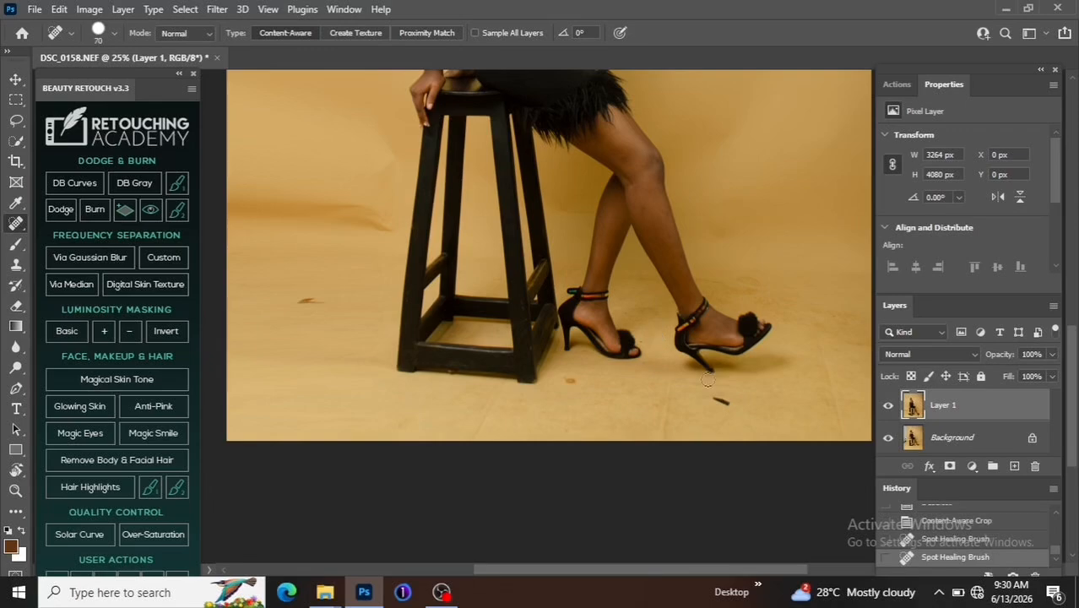
left_click_drag(716, 400, 729, 405)
left_click_drag(735, 409, 736, 410)
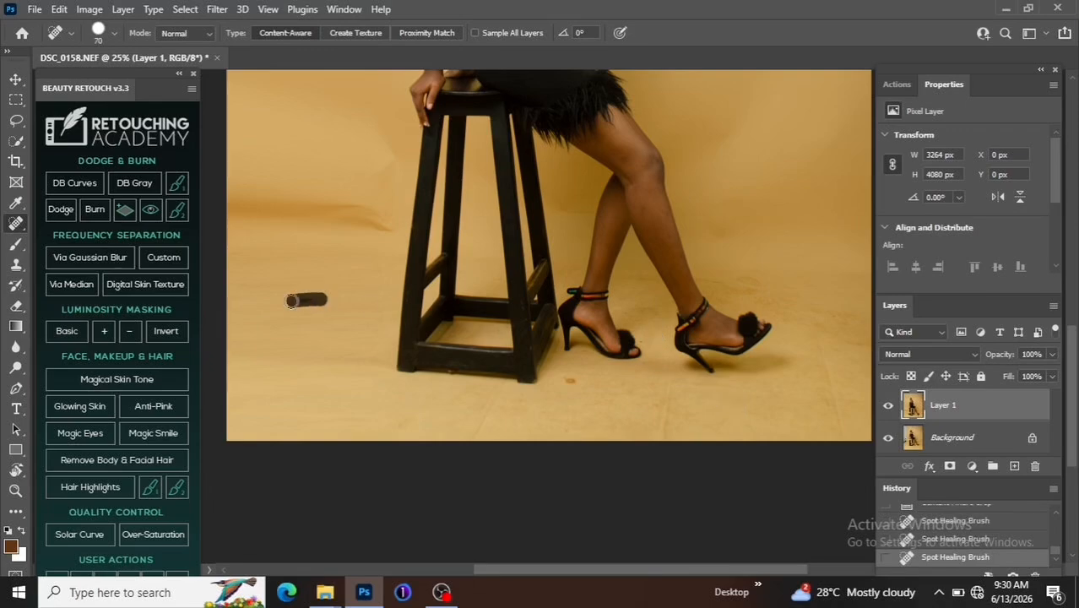
left_click(571, 380)
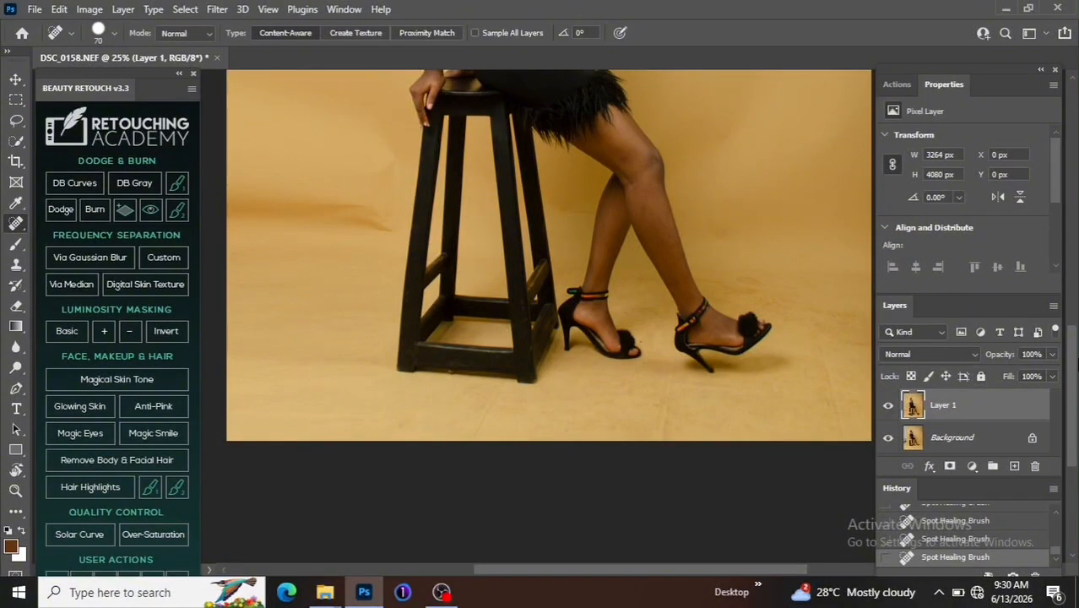
Patch the horizontal backdrop crease beside the stool, an area about 784 by 531 px, with cleaner backdrop from above it, and deselect.
left_click_drag(1073, 380, 1073, 345)
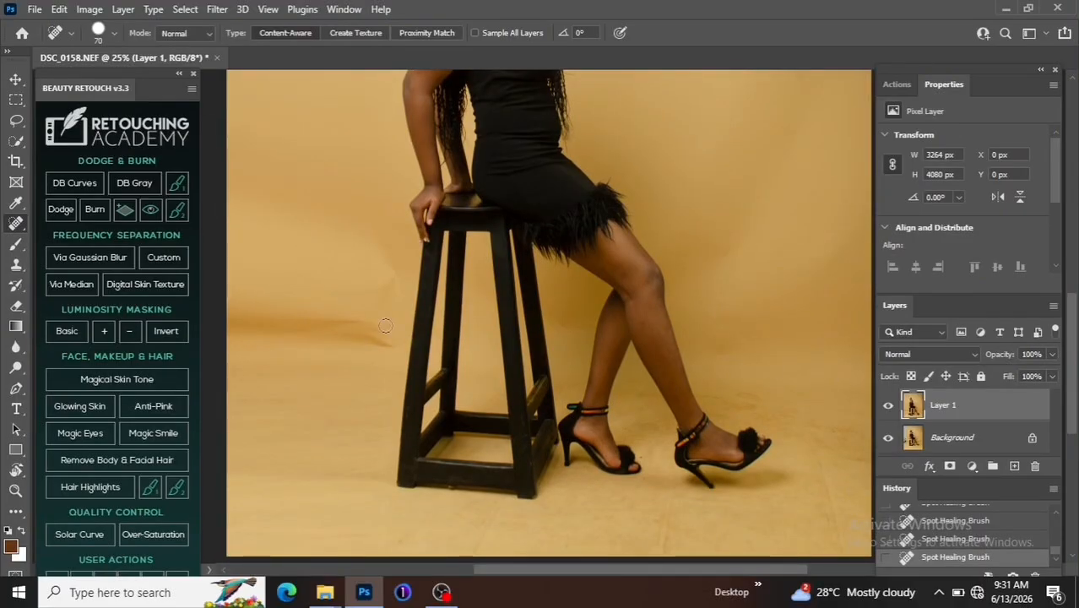
key("ctrl+minus")
key("ctrl+plus")
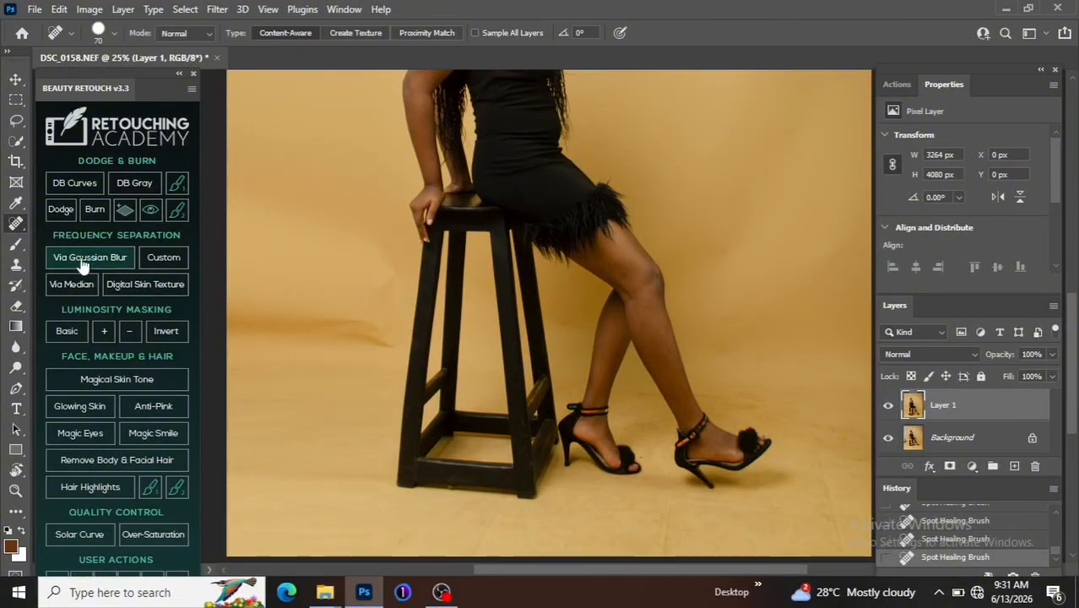
key("l")
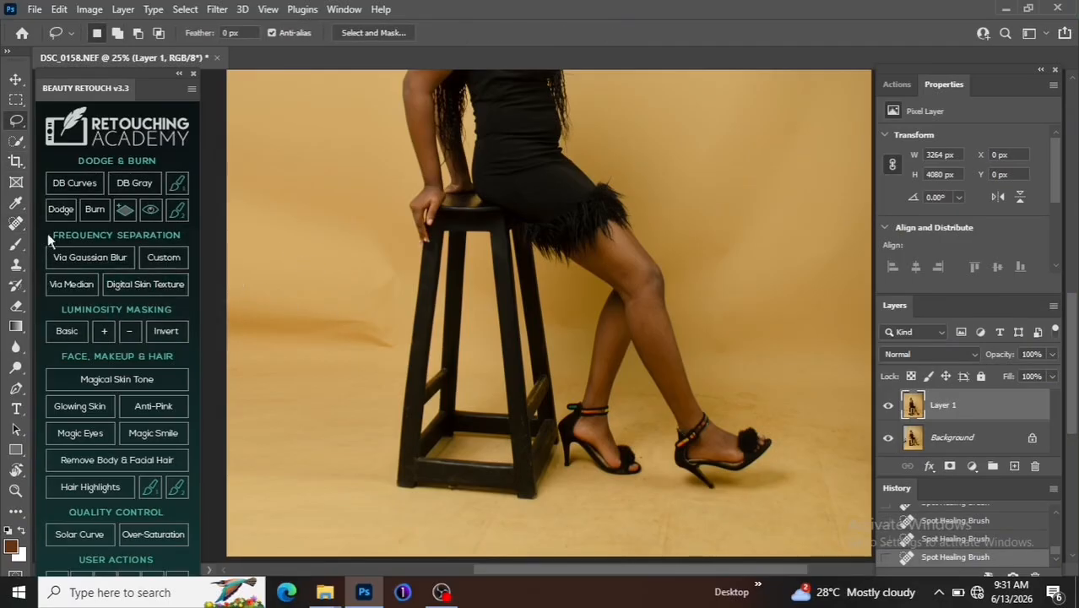
key("j")
key("shift+j")
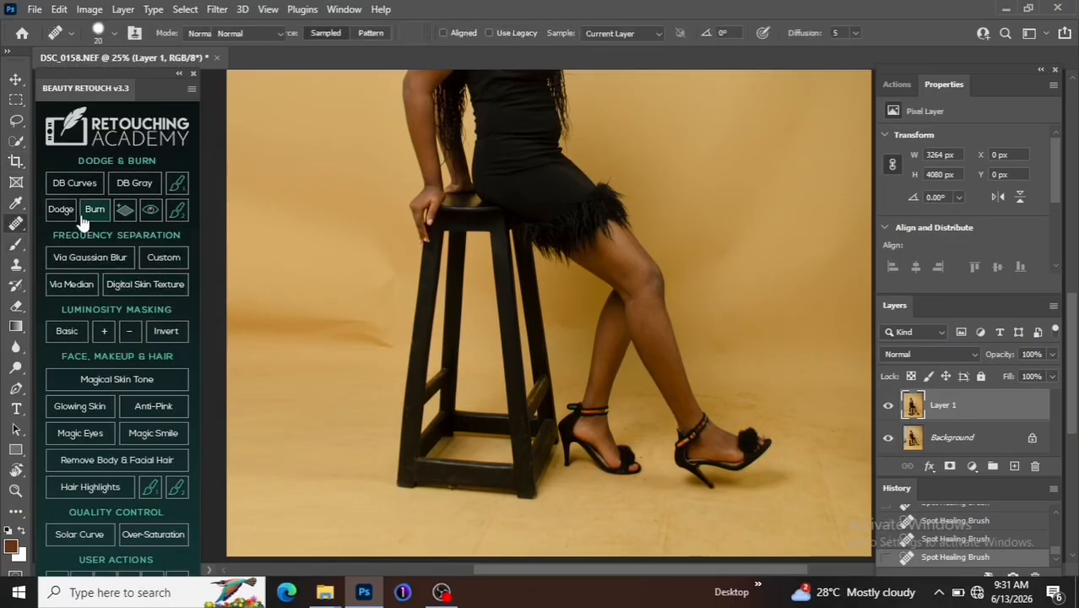
key("shift+j")
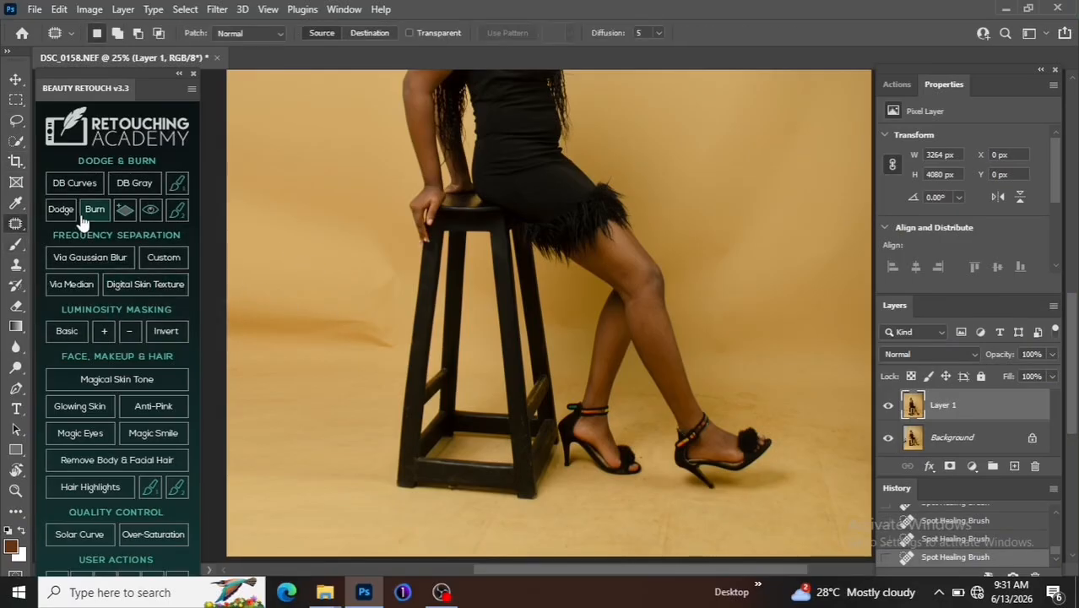
right_click(16, 225)
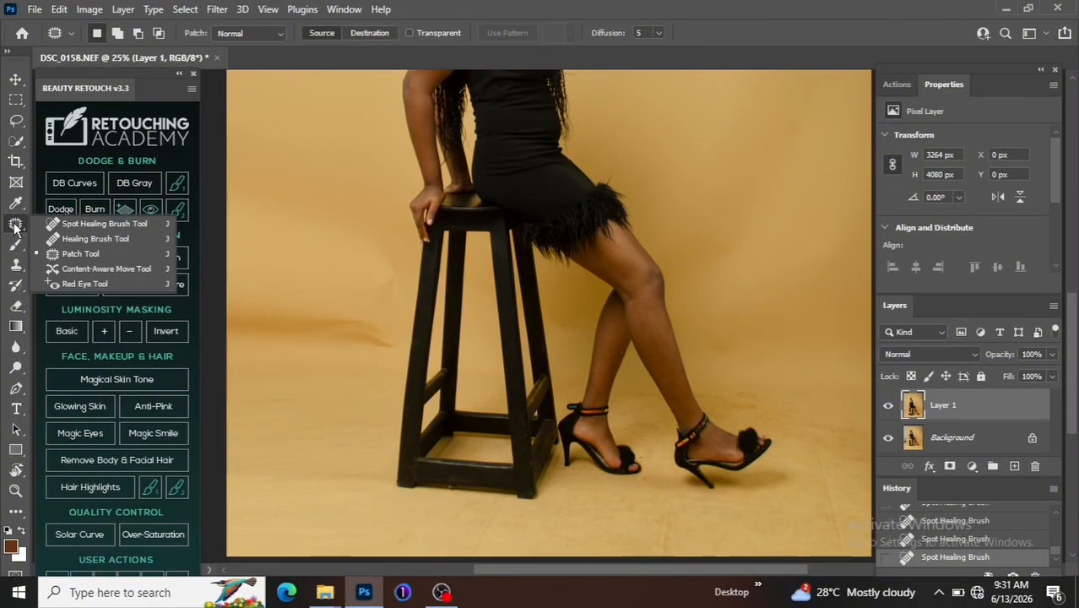
left_click(75, 255)
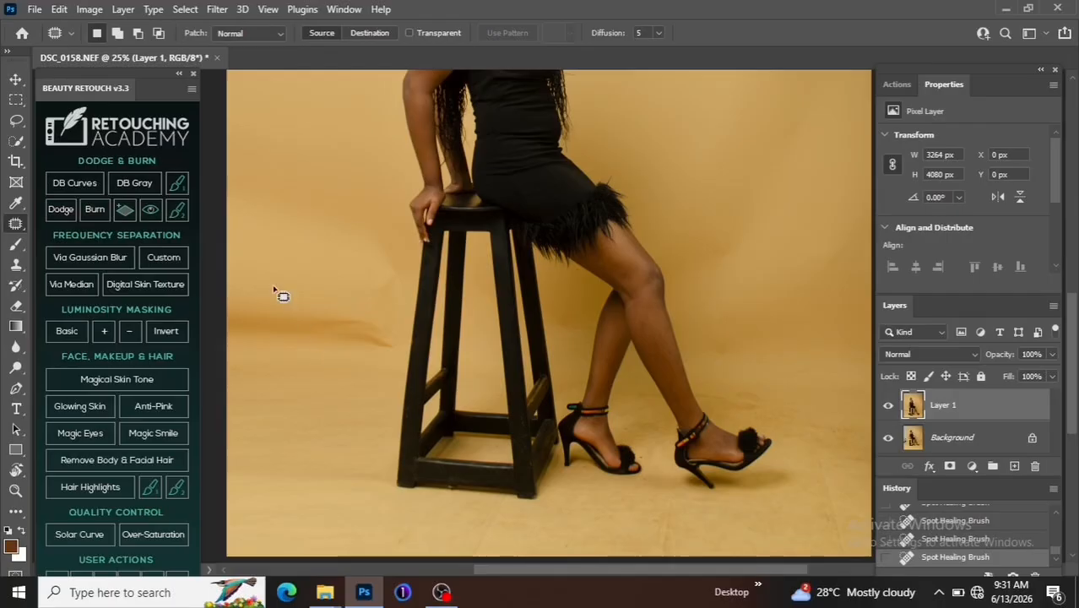
mouse_move(236, 321)
left_mouse_down()
mouse_move(371, 373)
mouse_move(340, 275)
left_mouse_up()
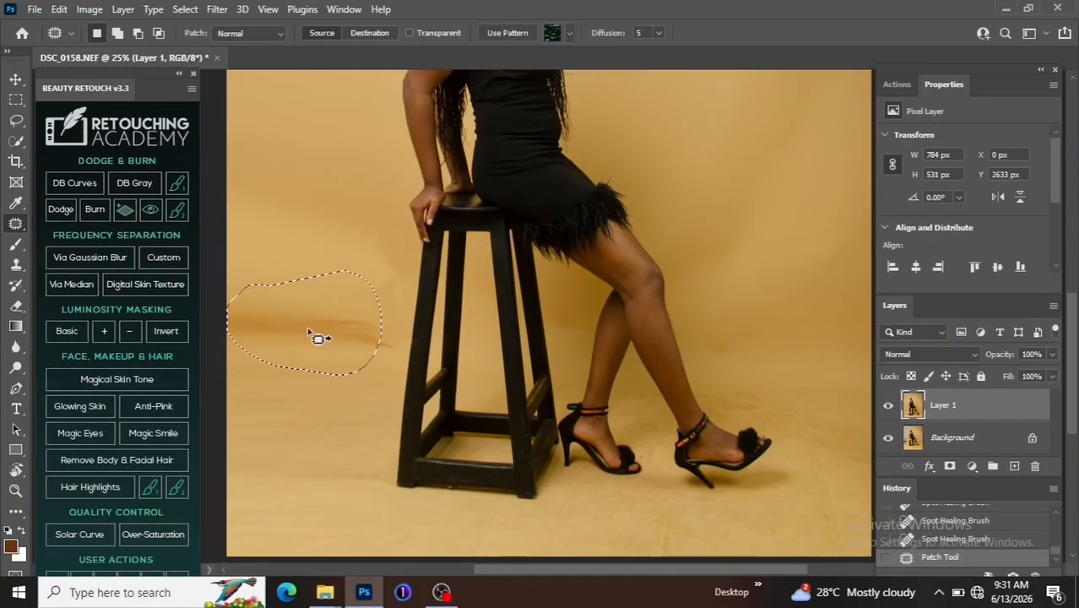
left_click_drag(320, 349, 314, 238)
key("ctrl+d")
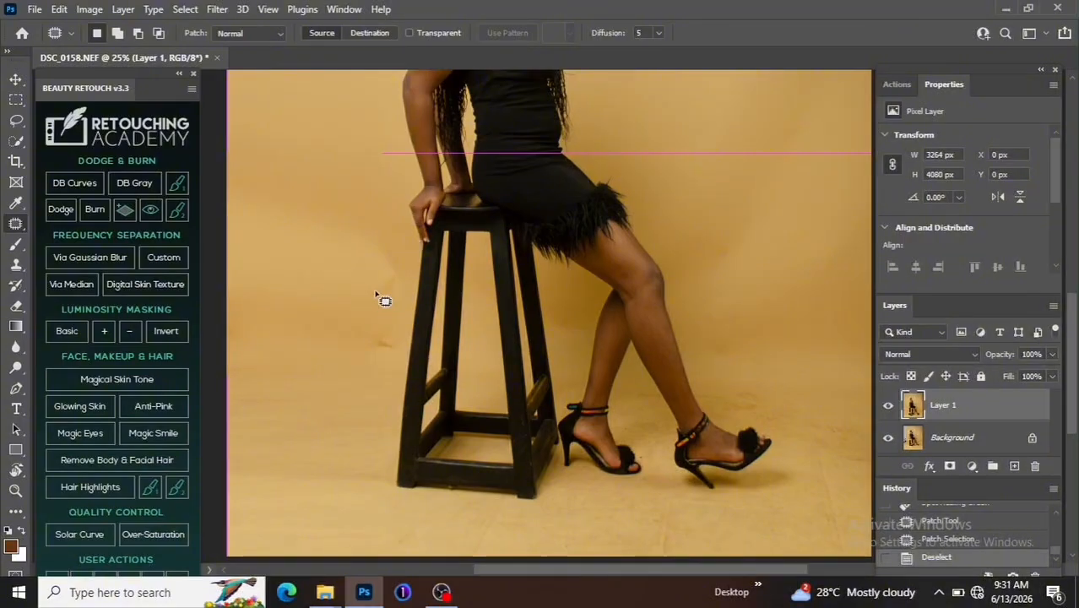
Patch the remaining crease next to the stool leg, about 252 by 556 px, with smoother backdrop farther from the stool, and deselect.
mouse_move(354, 292)
left_mouse_down()
mouse_move(377, 354)
mouse_move(401, 282)
mouse_move(386, 245)
left_mouse_up()
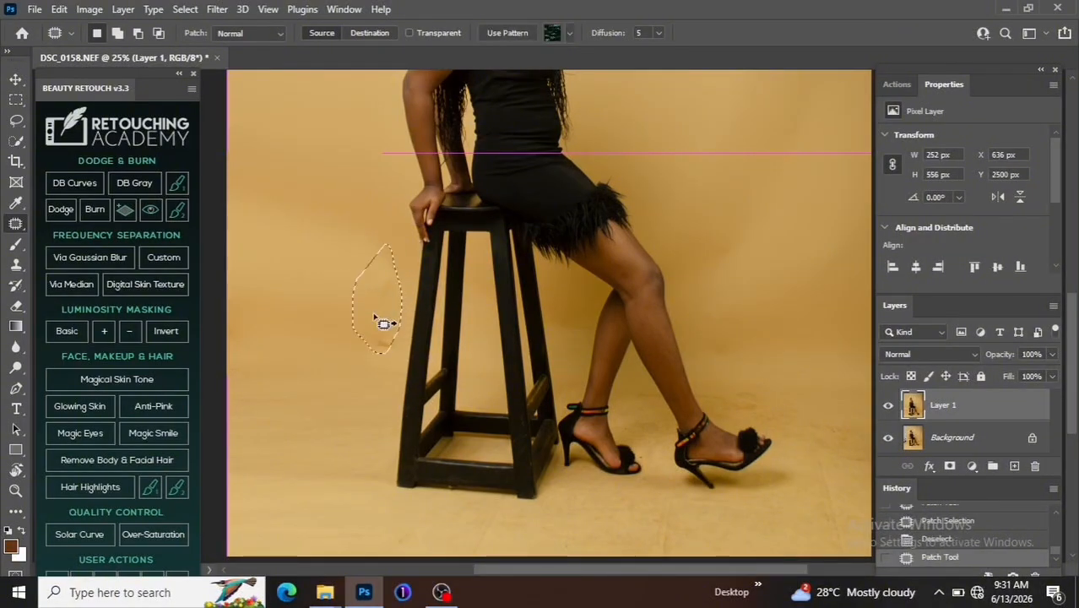
left_click_drag(371, 311, 315, 304)
key("ctrl+d")
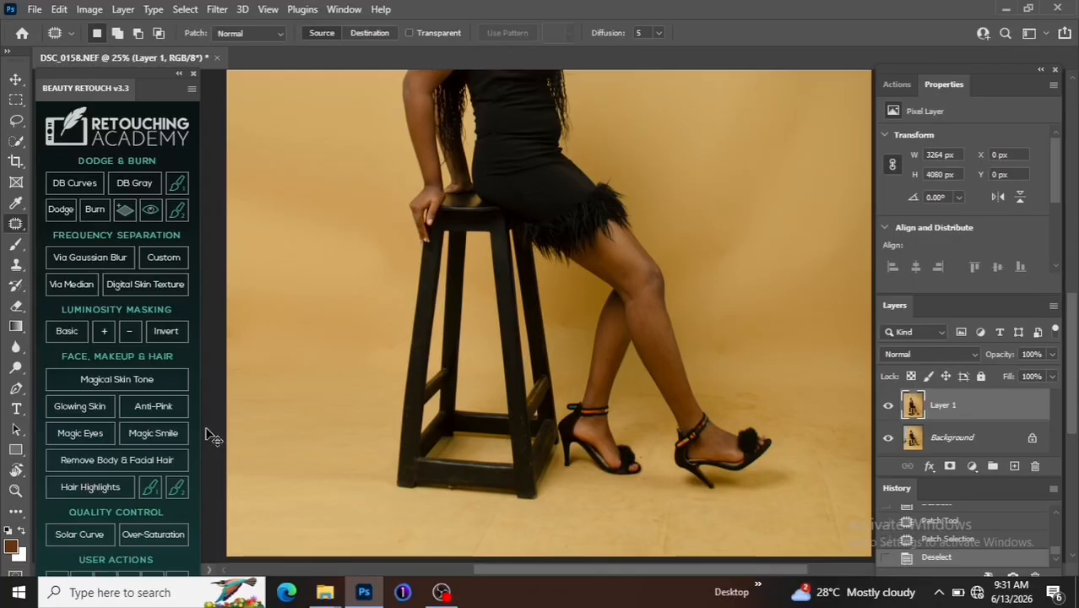
Examine the patched backdrop and the whole composition at several magnifications.
key("ctrl+minus")
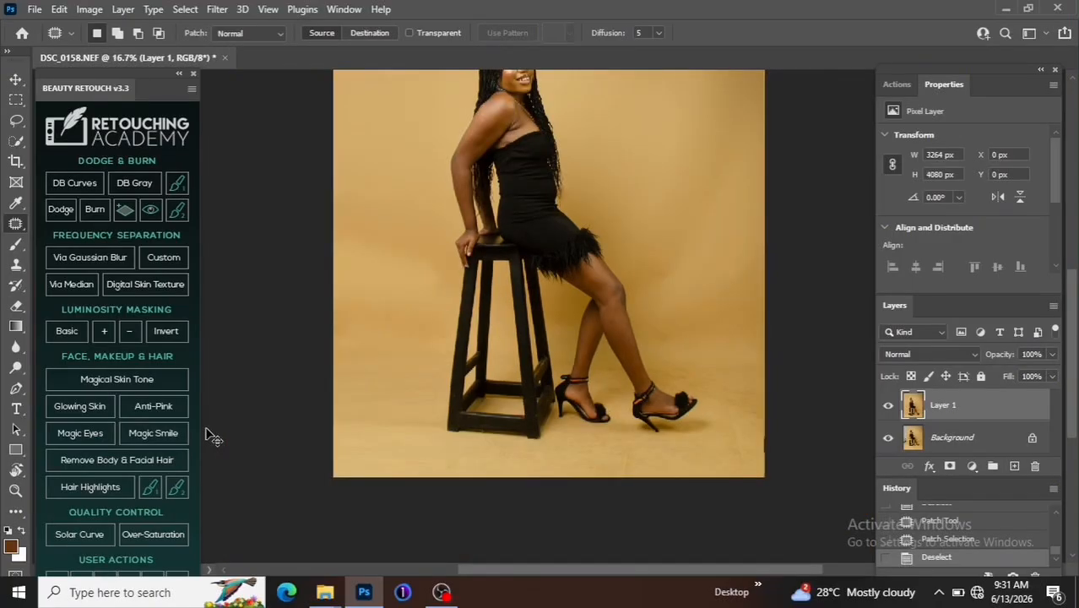
key("ctrl+plus")
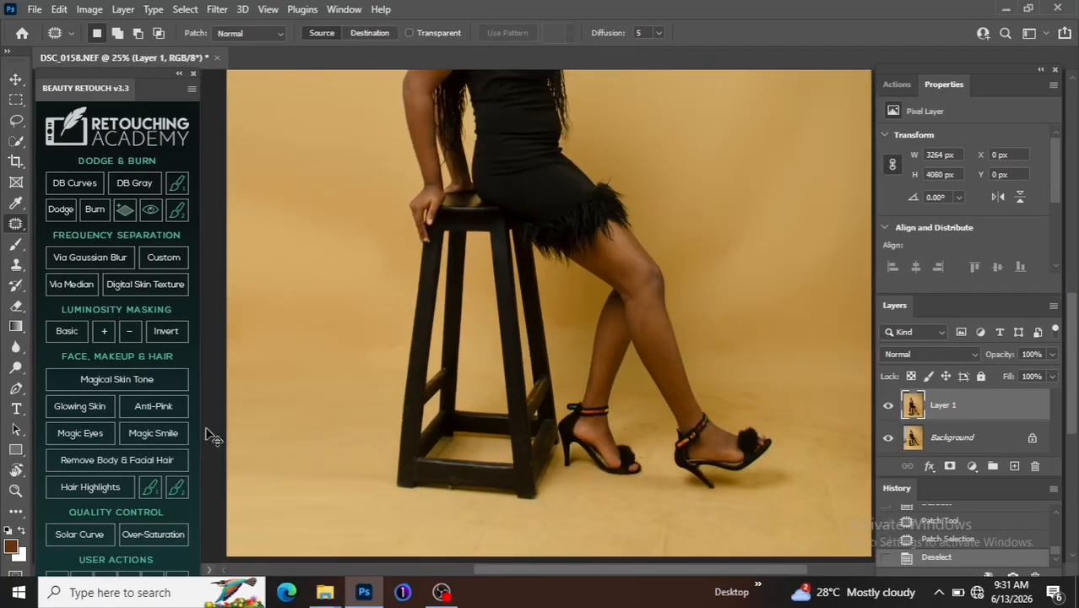
key("ctrl+minus")
key("ctrl+minus")
key("ctrl+minus")
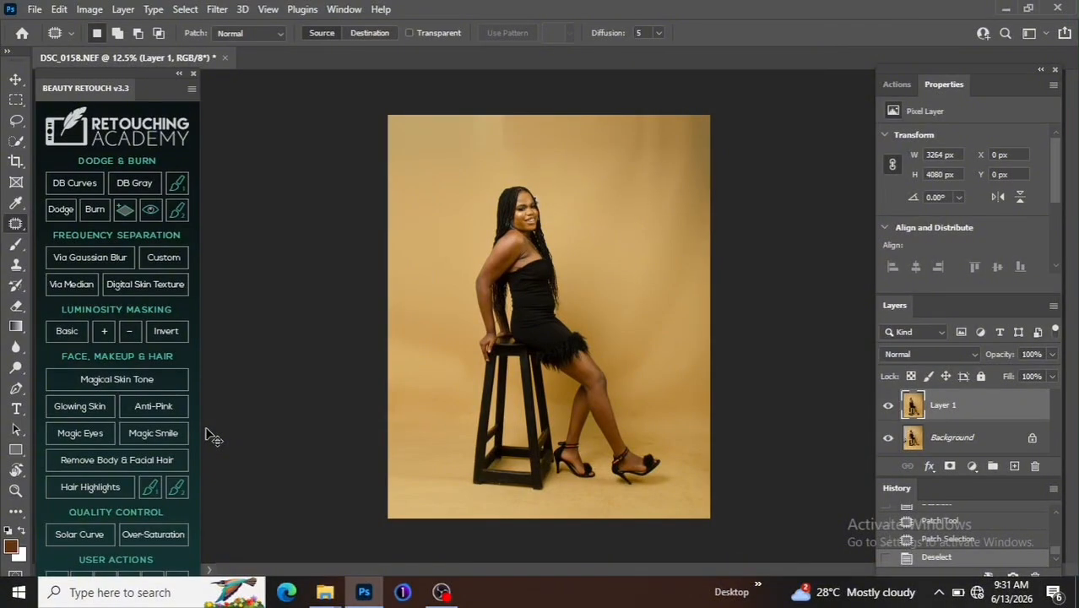
key("ctrl+plus")
key("ctrl+plus")
key("ctrl+plus")
key("ctrl+minus")
key("ctrl+minus")
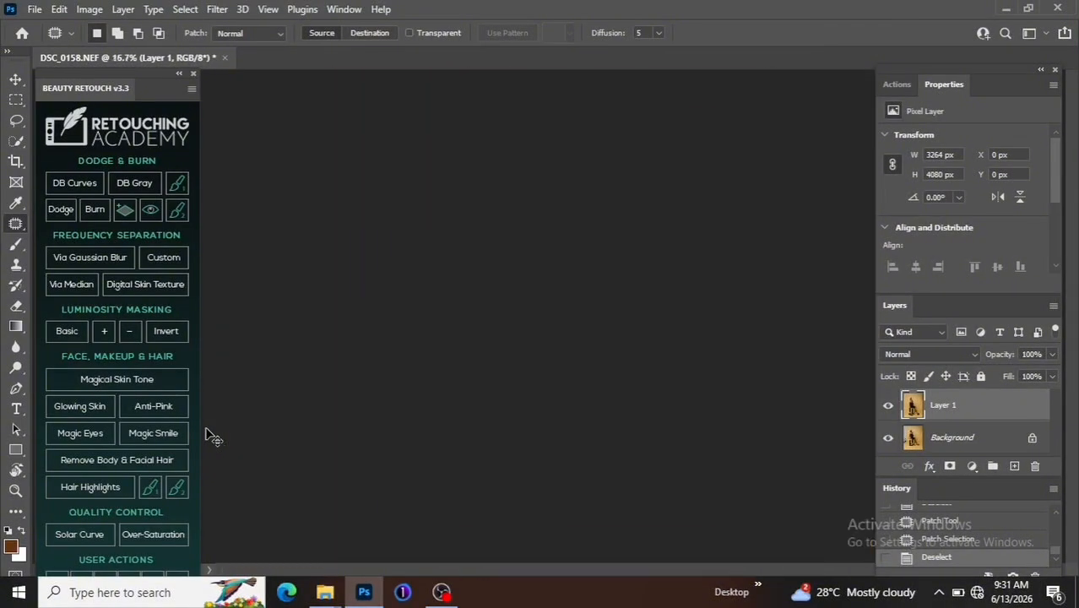
key("ctrl+plus")
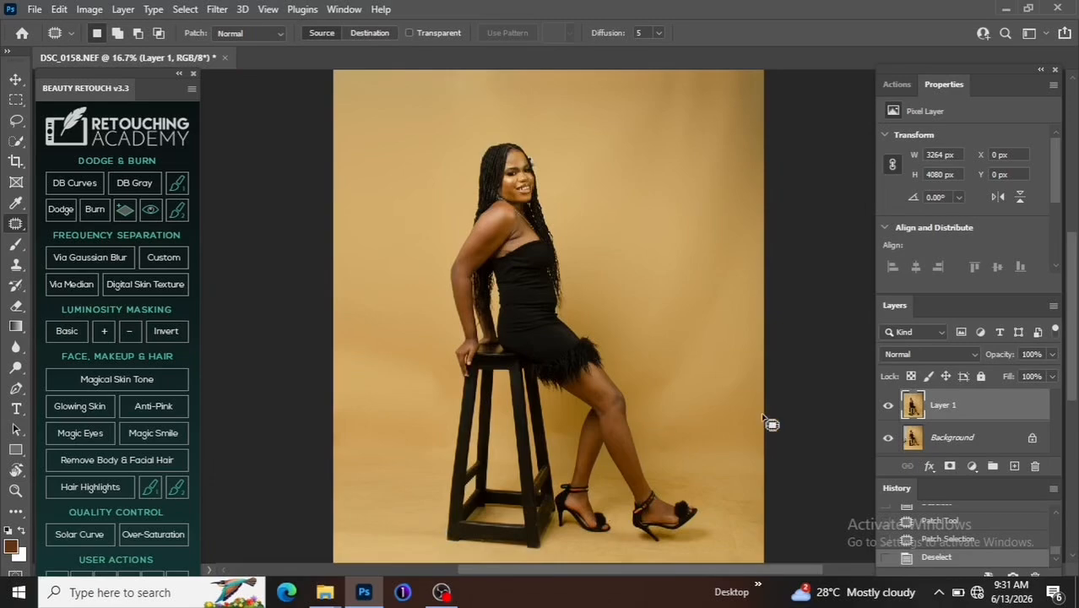
key("ctrl+minus")
key("ctrl+plus")
key("ctrl+minus")
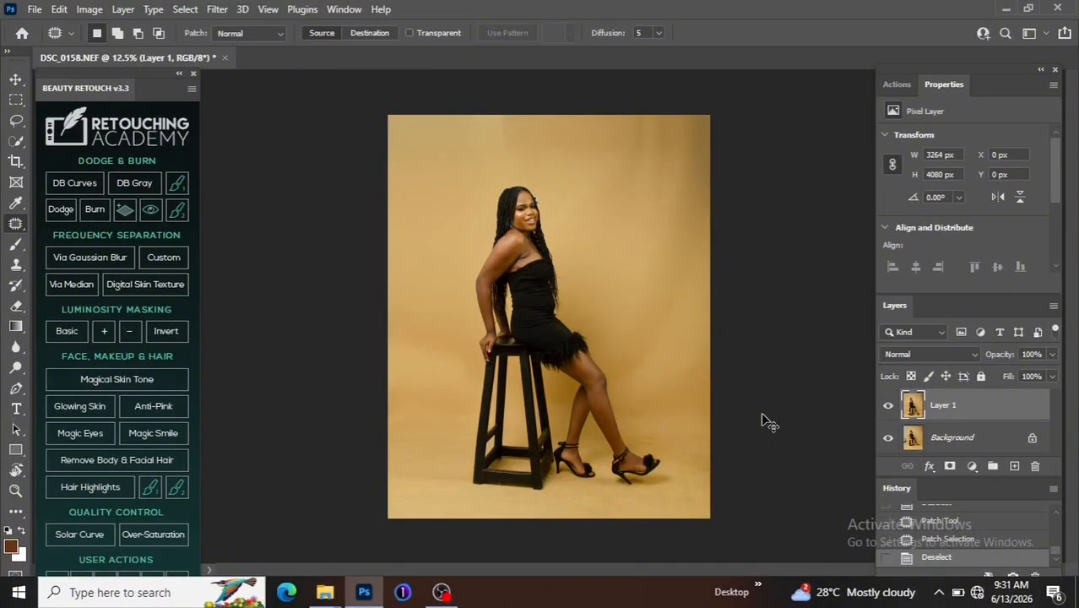
key("ctrl+plus")
key("ctrl+plus")
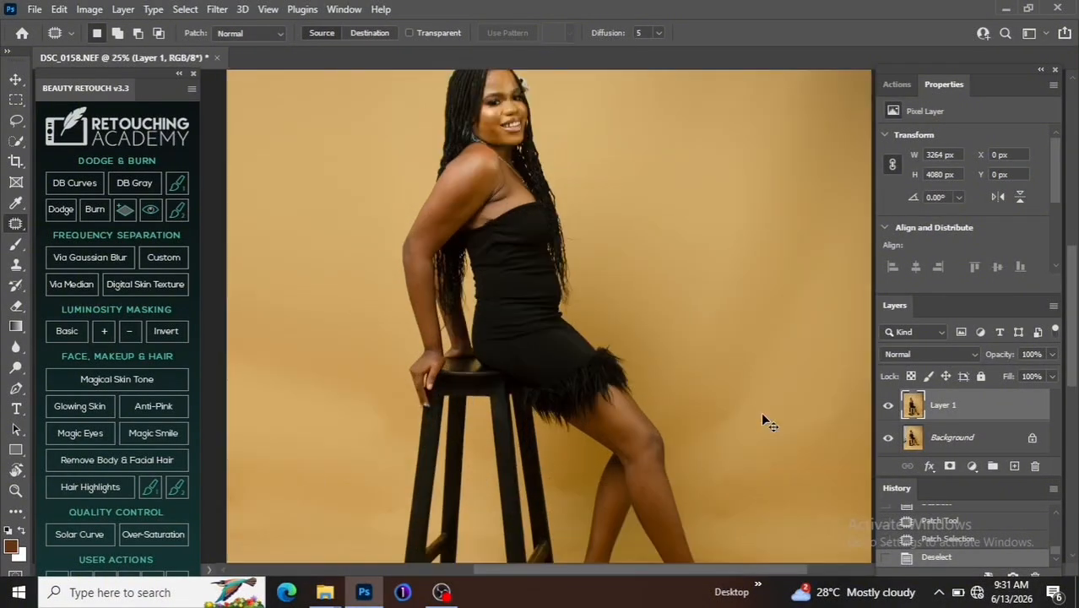
key("ctrl+minus")
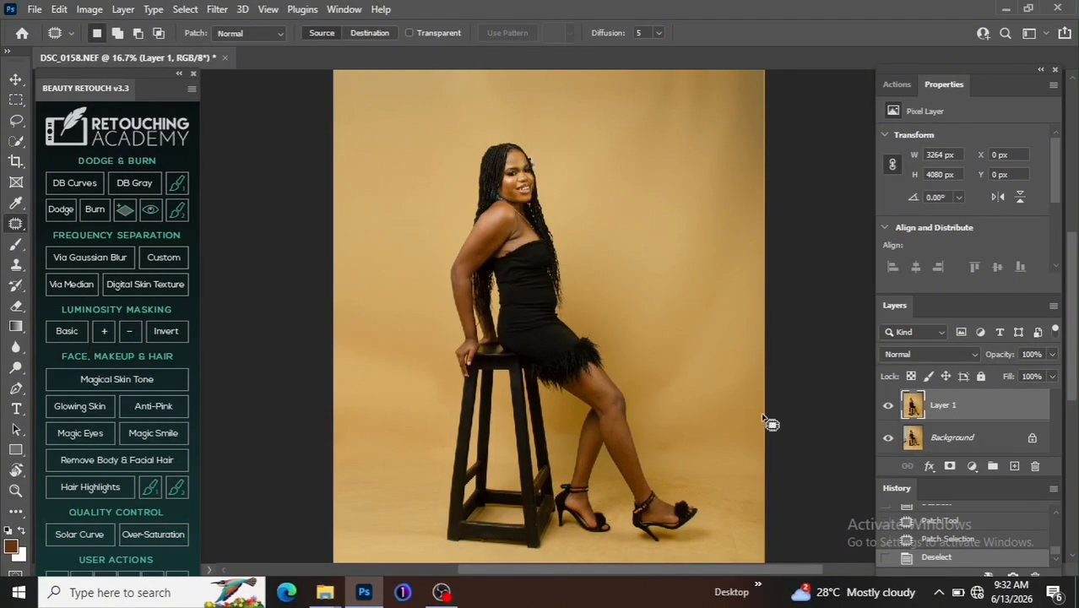
Merge the visible layers and duplicate the unlocked background as a new layer.
key("ctrl+shift+e")
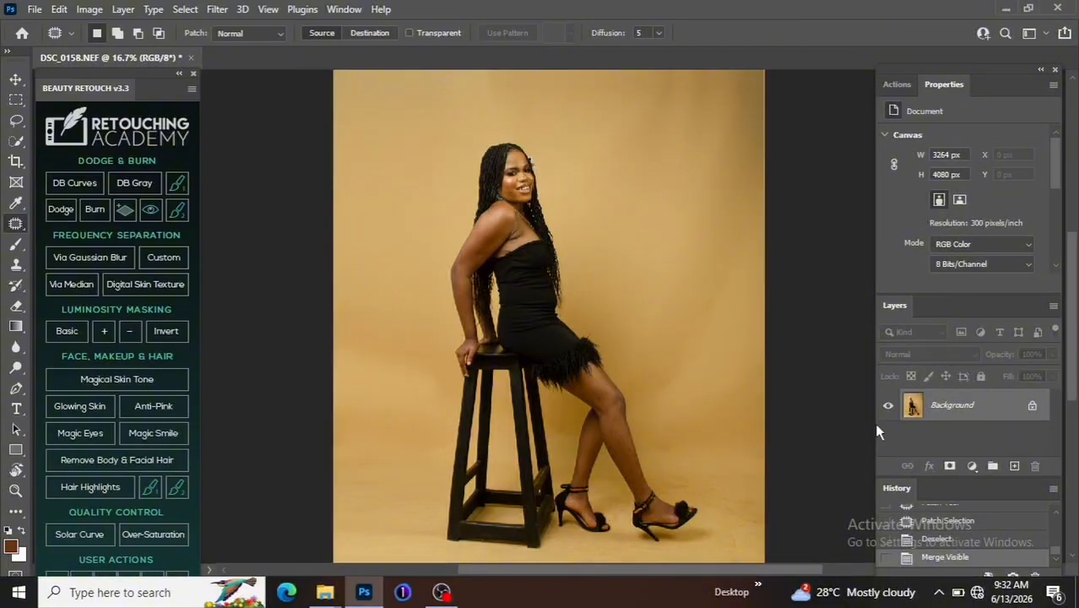
left_click(1032, 407)
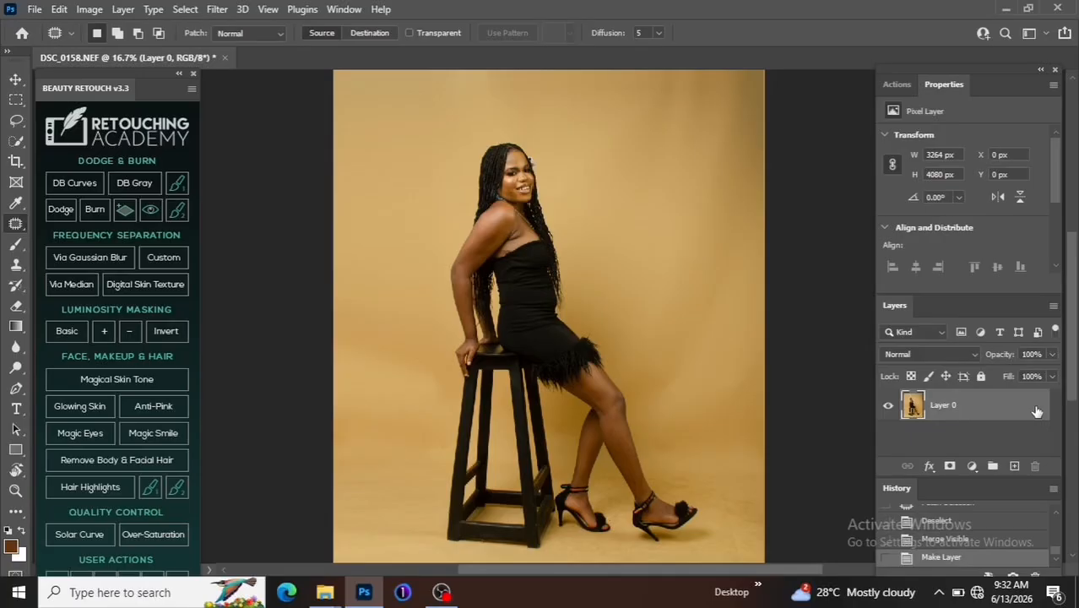
key("ctrl+j")
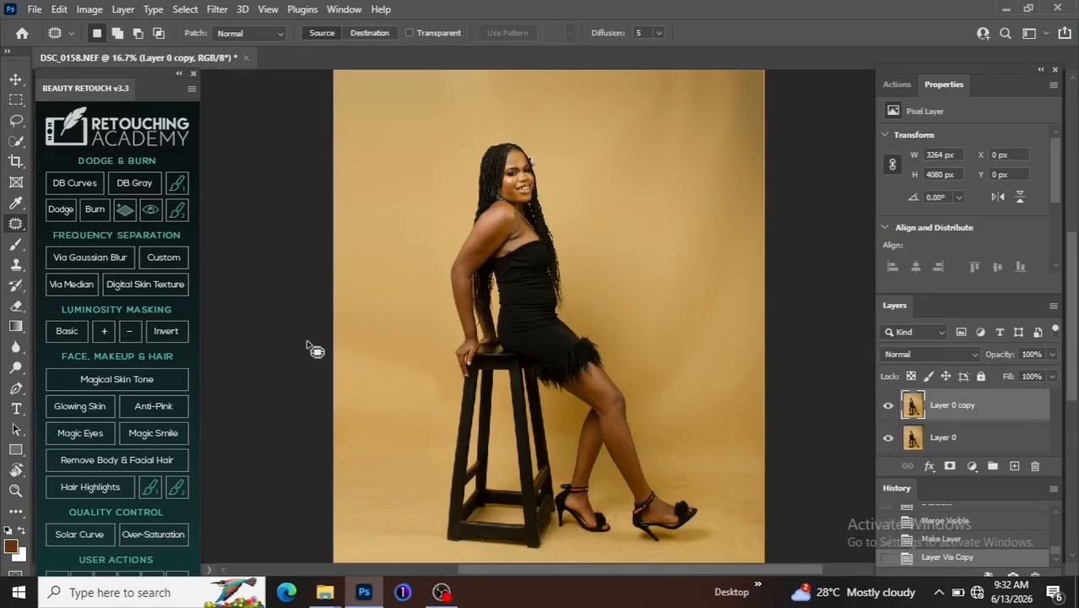
Select the woman and the stool on the duplicated layer with Select Subject.
left_click(15, 149)
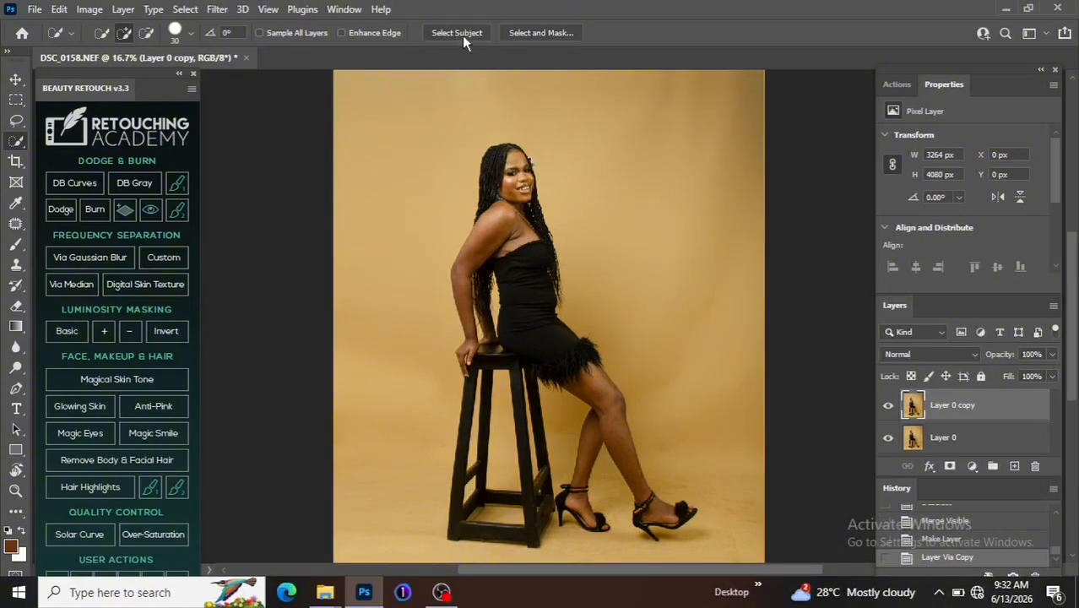
left_click(462, 32)
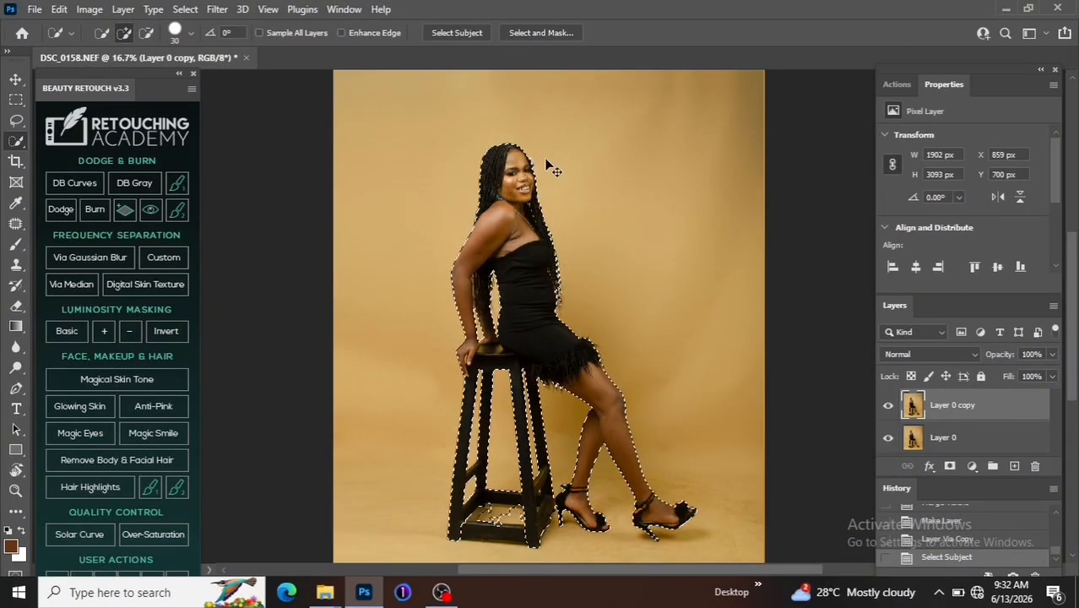
Add the white hair accessory beside her forehead to the selection using the Quick Selection tool at size 15.
key("ctrl+plus")
key("ctrl+plus")
key("ctrl+plus")
key("ctrl+minus")
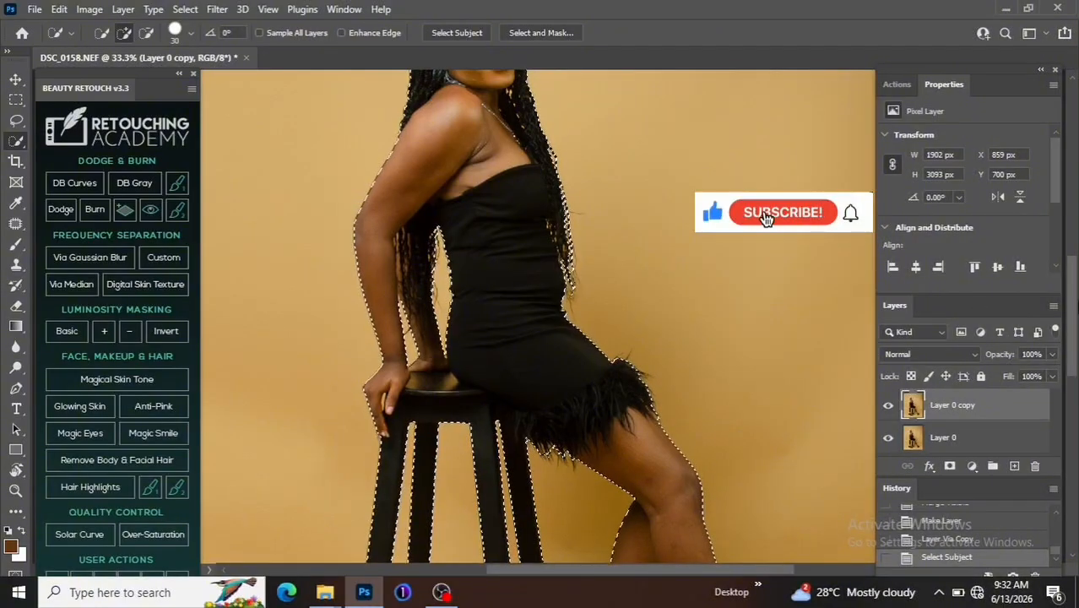
left_click_drag(1072, 313, 1072, 248)
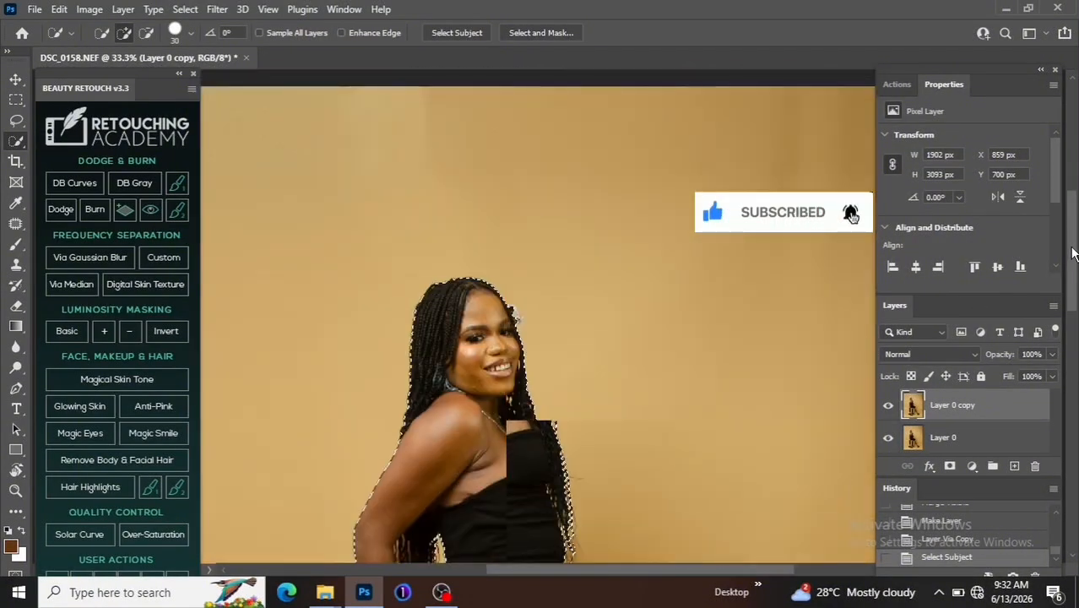
key("ctrl+plus")
key("ctrl+plus")
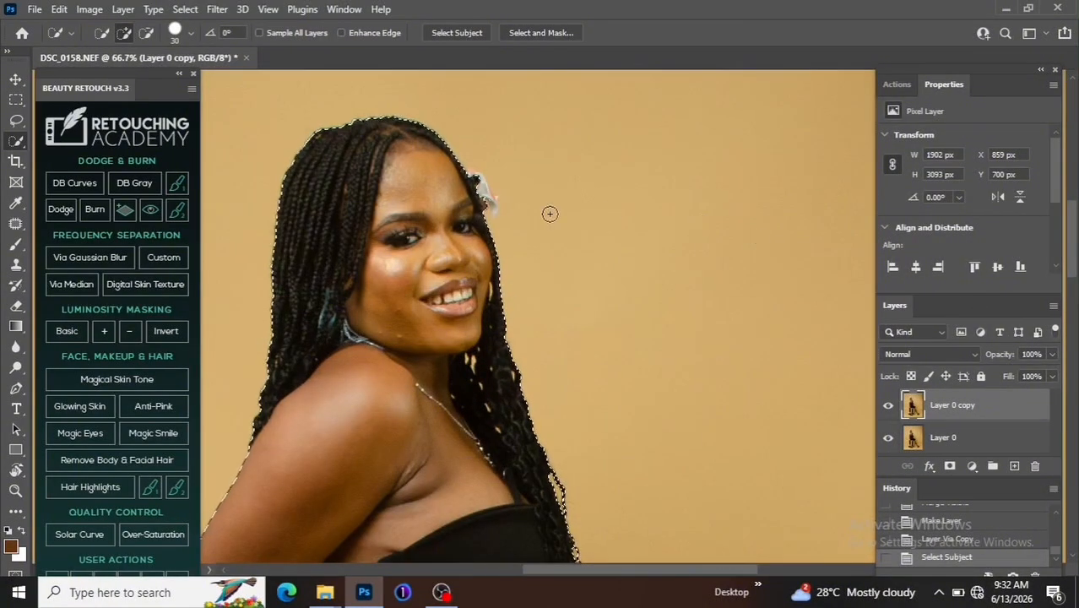
key("bracketleft")
left_click(478, 182)
left_click(494, 208)
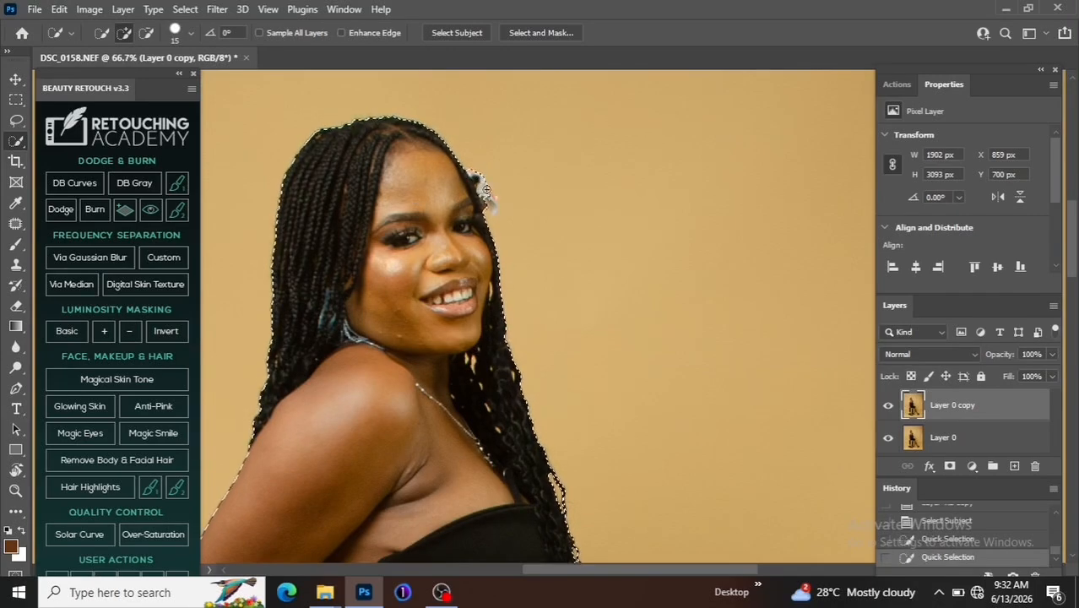
left_click(493, 210)
left_click(492, 211)
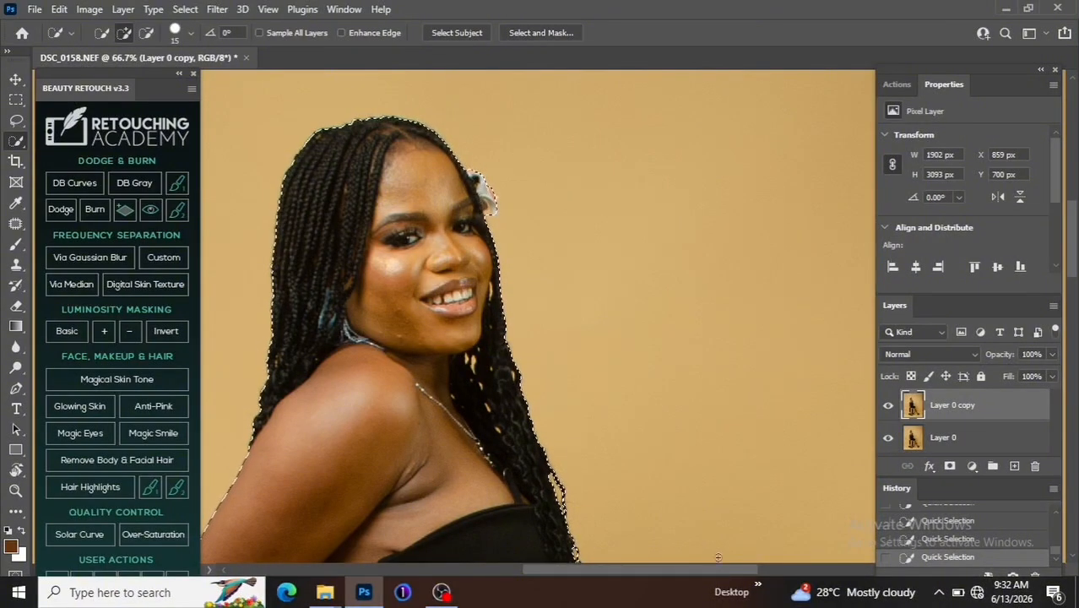
Add the stool's lower front rail to the selection and subtract the floor inside the base, using Quick Selection at size 35.
left_click_drag(715, 573, 687, 575)
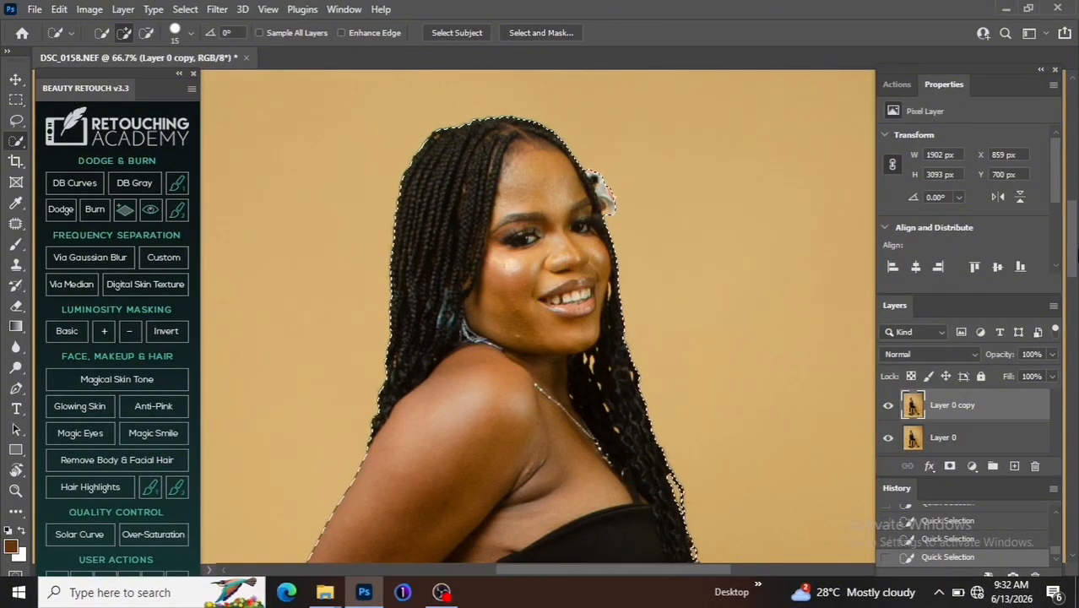
left_click_drag(1072, 259, 1073, 377)
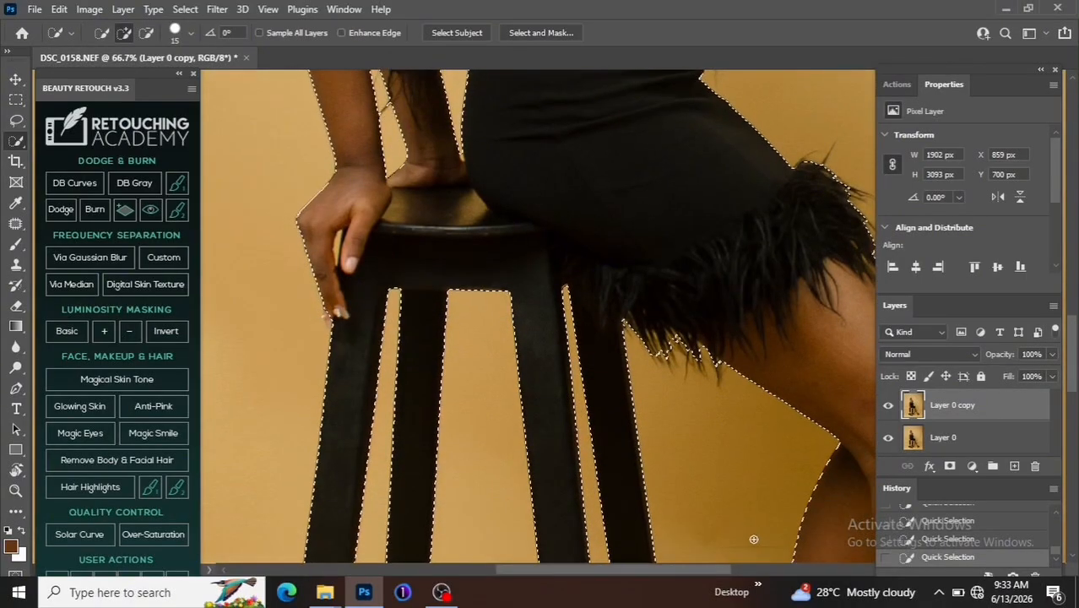
left_click_drag(594, 567, 612, 567)
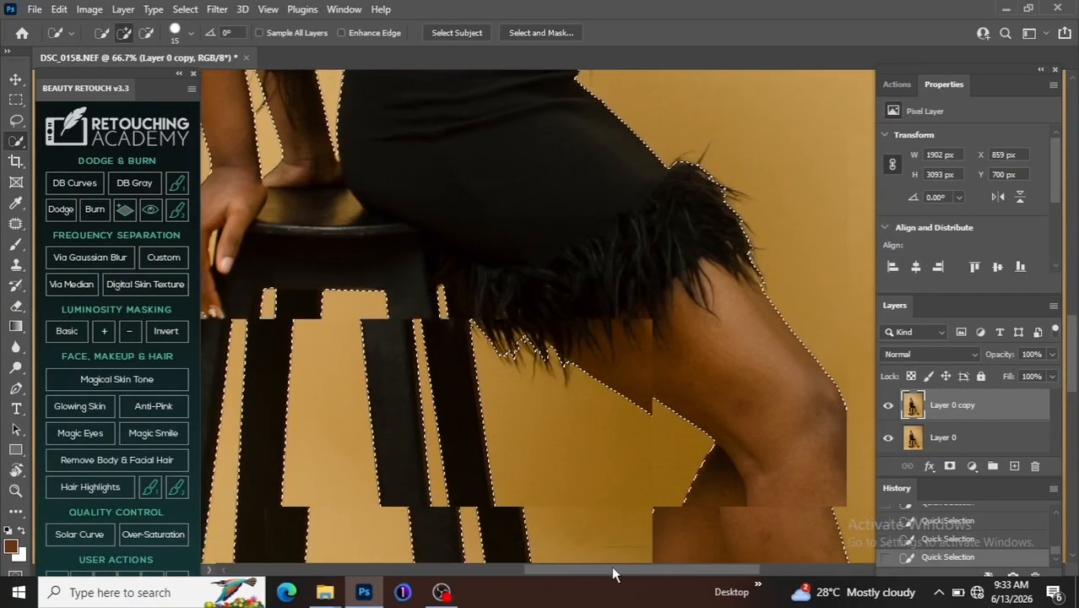
key("ctrl+minus")
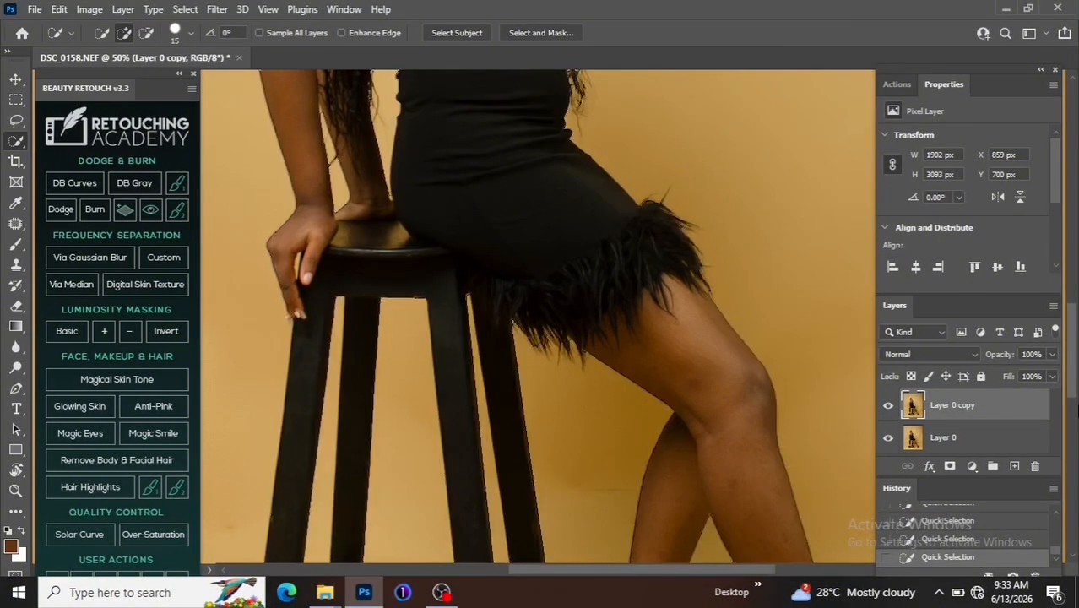
left_click_drag(1075, 349, 1075, 427)
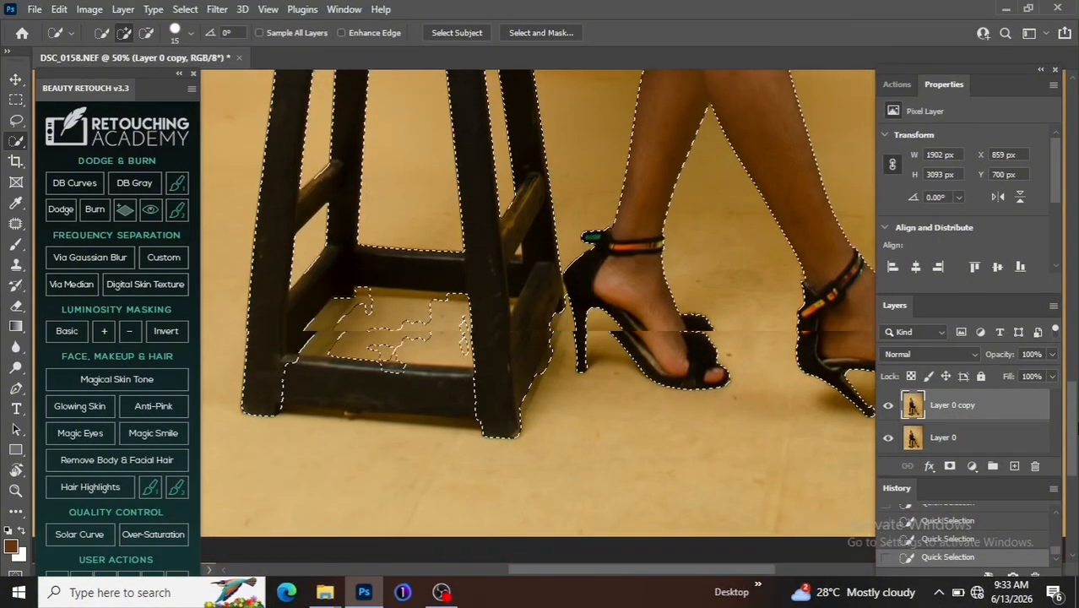
key("bracketright")
key("bracketright")
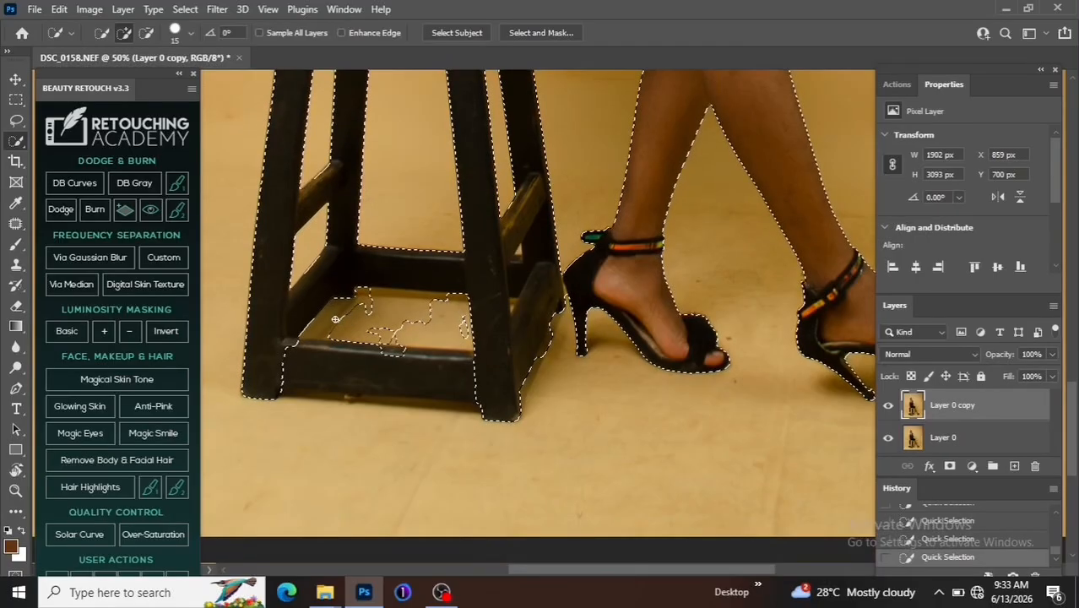
left_click_drag(329, 291, 363, 329)
mouse_move(296, 329)
left_mouse_down()
mouse_move(356, 359)
mouse_move(335, 357)
mouse_move(494, 387)
left_mouse_up()
key("alt")
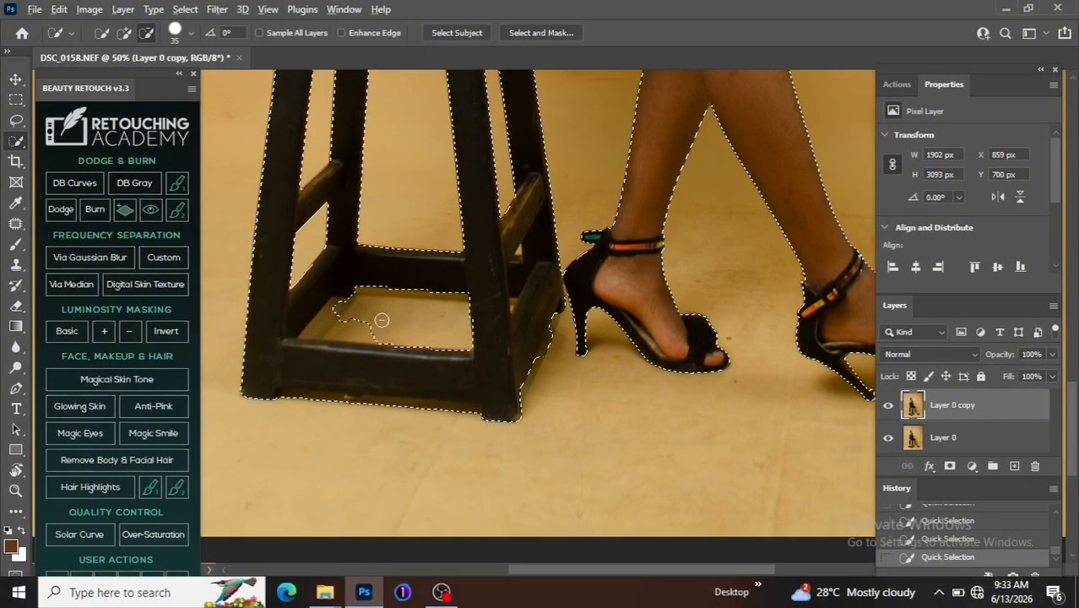
left_click_drag(380, 319, 328, 317)
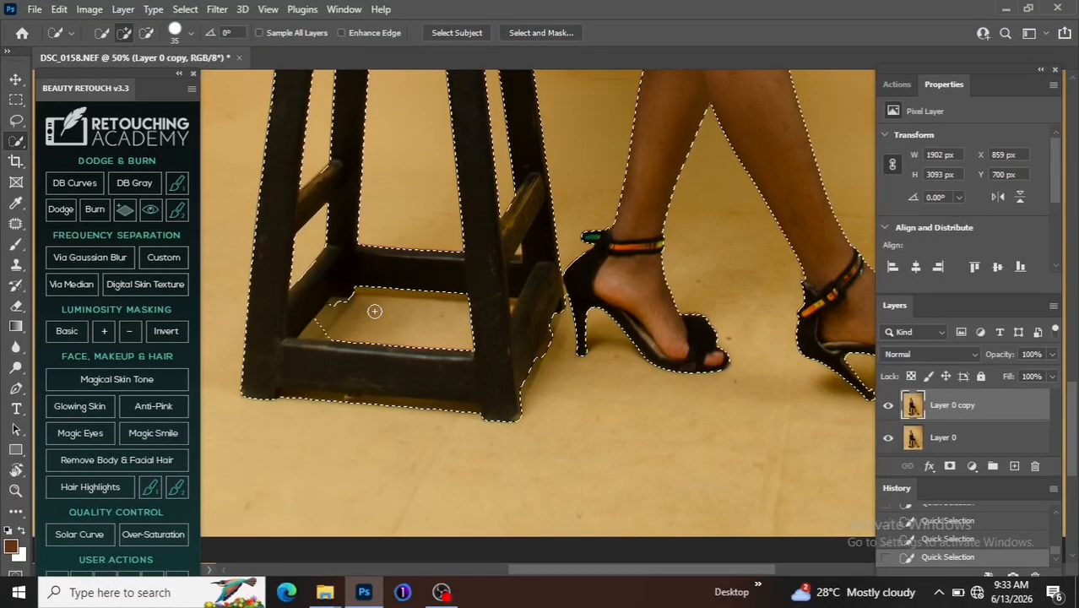
Subtract the leftover floor corner inside the stool base and add the base's outer side edge to the selection with the Polygonal Lasso.
key("l")
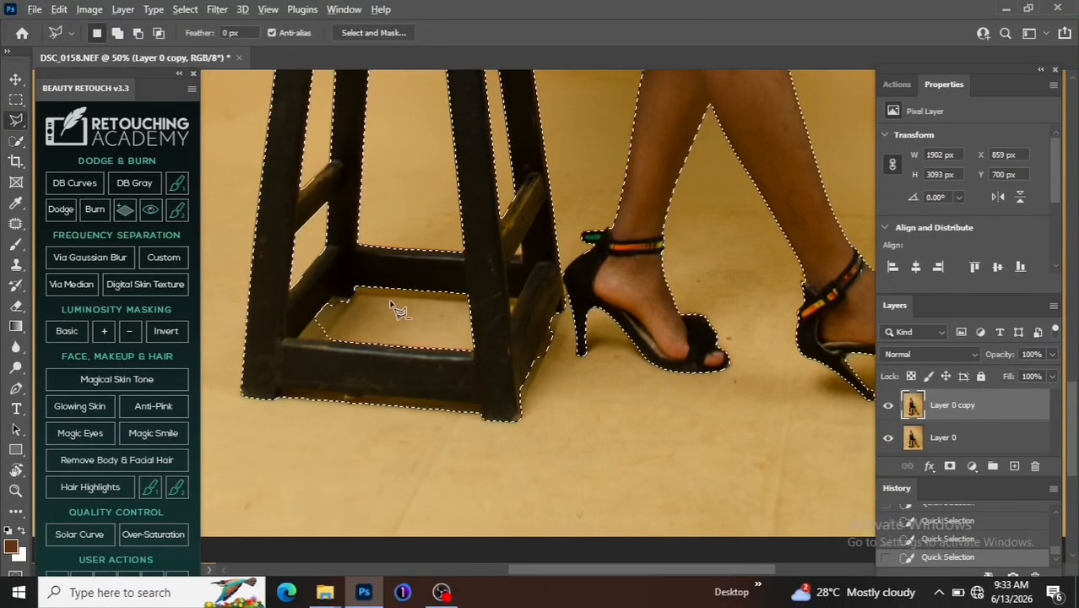
left_click(396, 304, "alt")
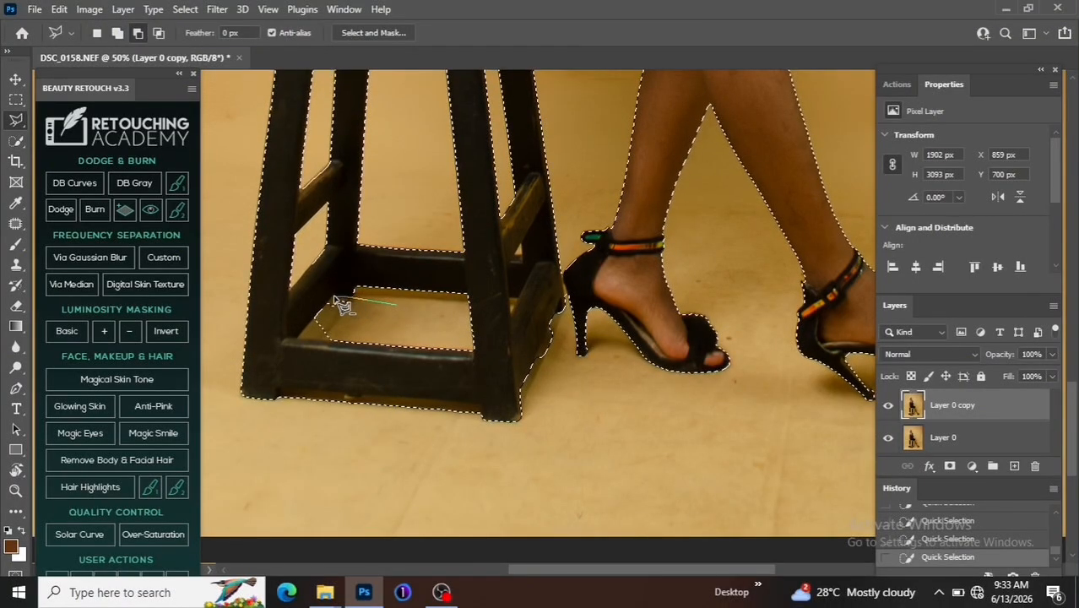
left_click(335, 297)
left_click(299, 337)
double_click(368, 332)
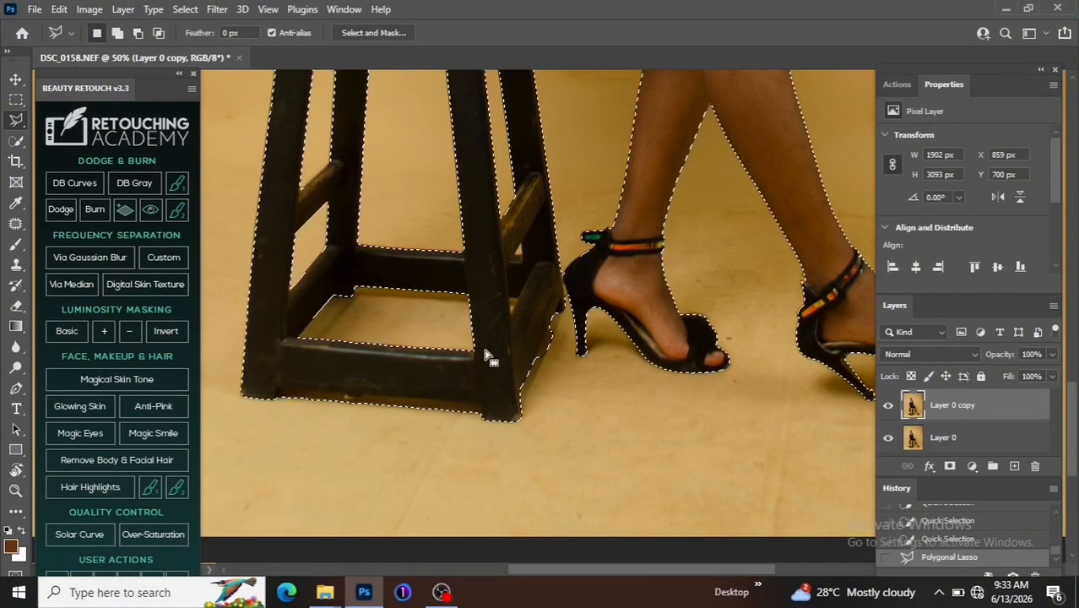
left_click(564, 298, "shift")
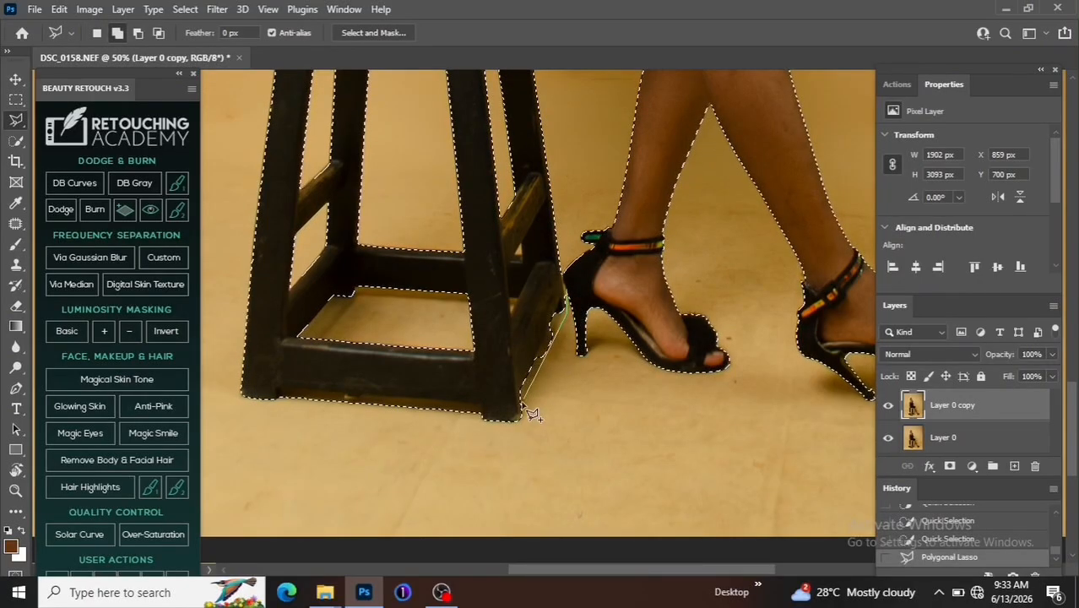
left_click(555, 299, "shift")
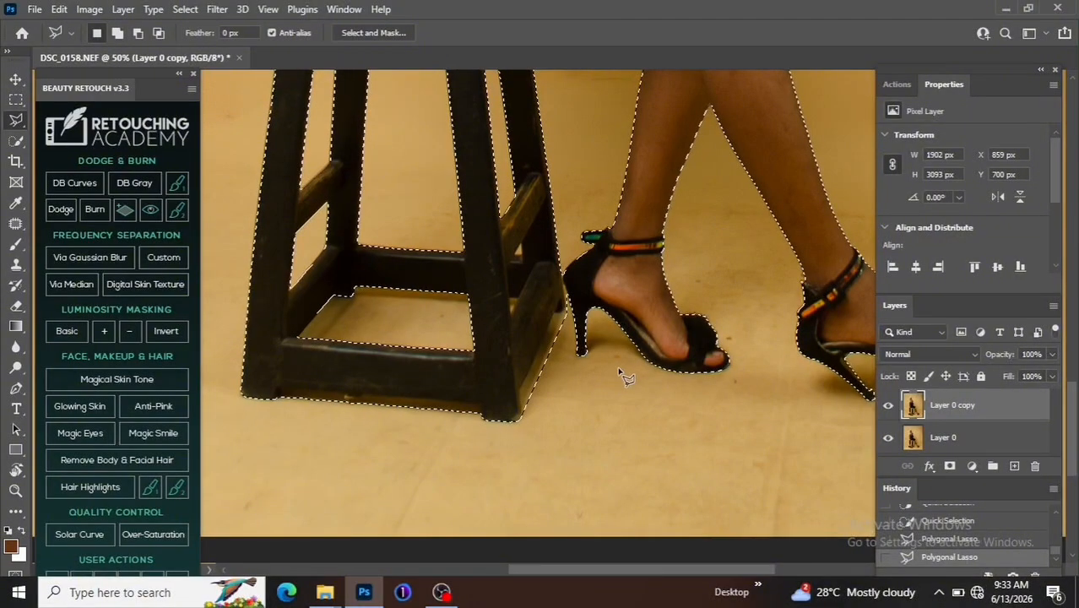
Add the shadowed floor areas beneath both high-heeled shoes to the selection using the Quick Selection tool at size 35.
key("w")
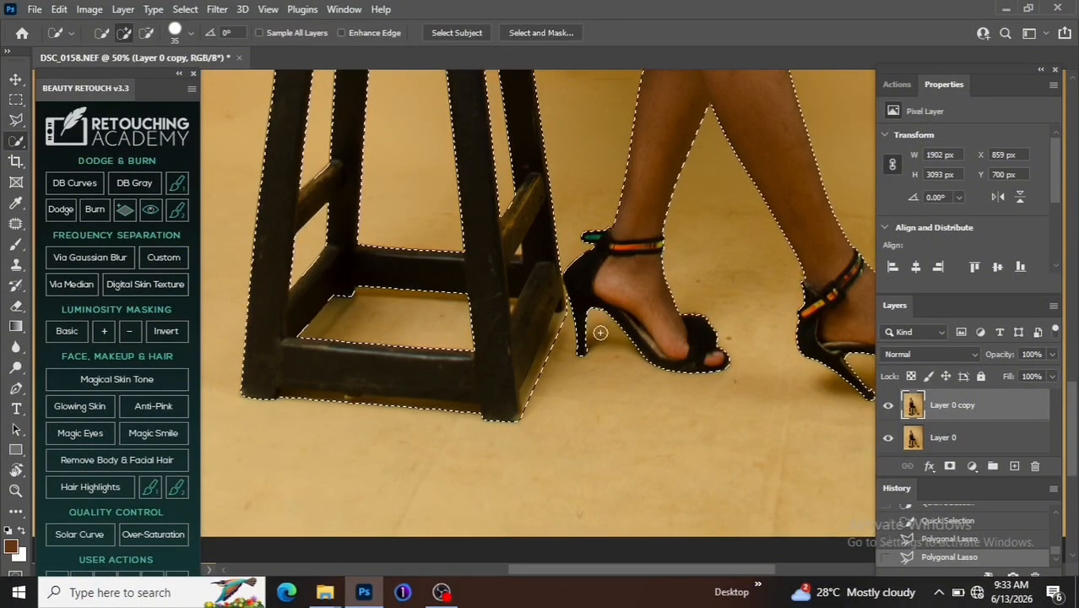
left_click(612, 331)
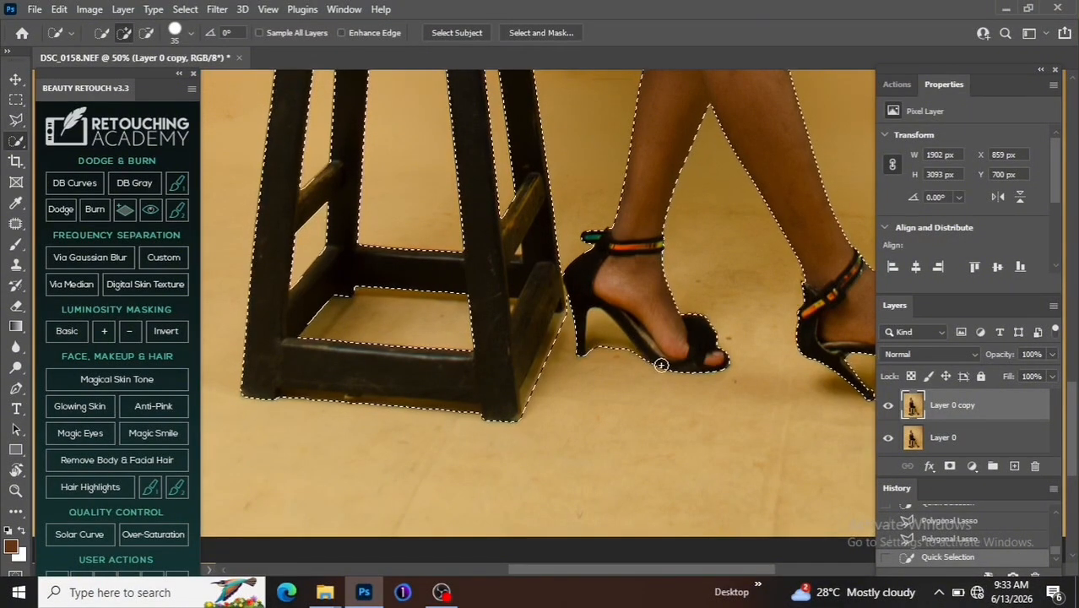
left_click_drag(549, 569, 610, 571)
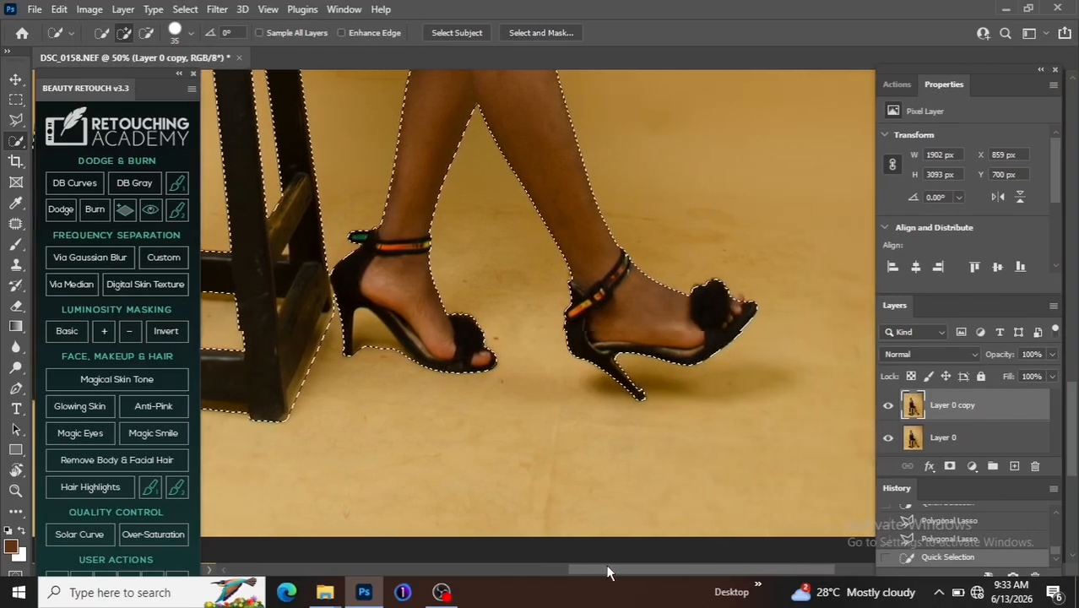
left_click(605, 384)
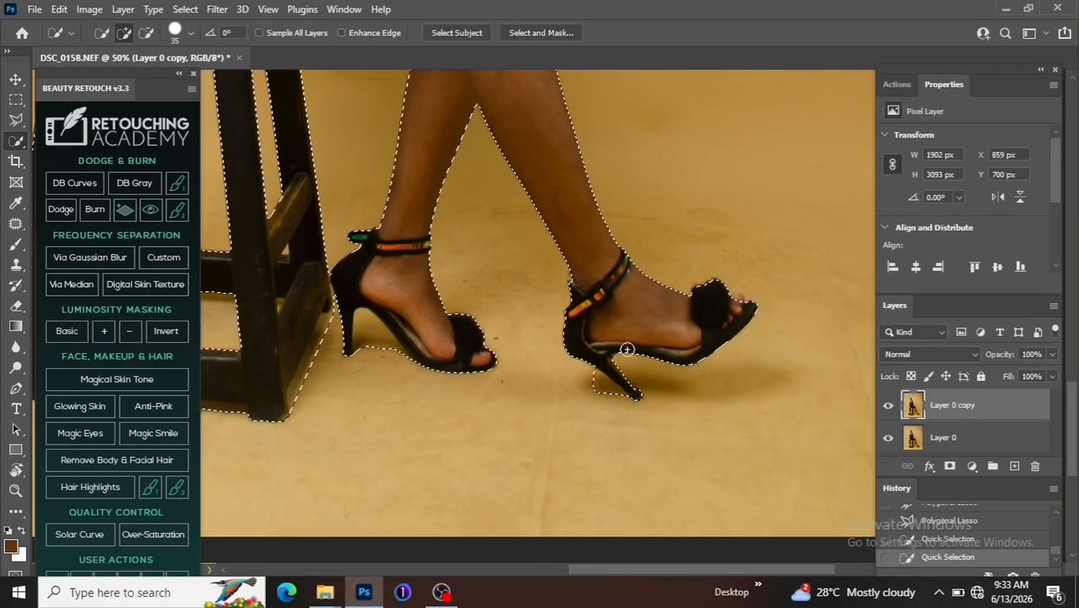
left_click(697, 369)
left_click(725, 376)
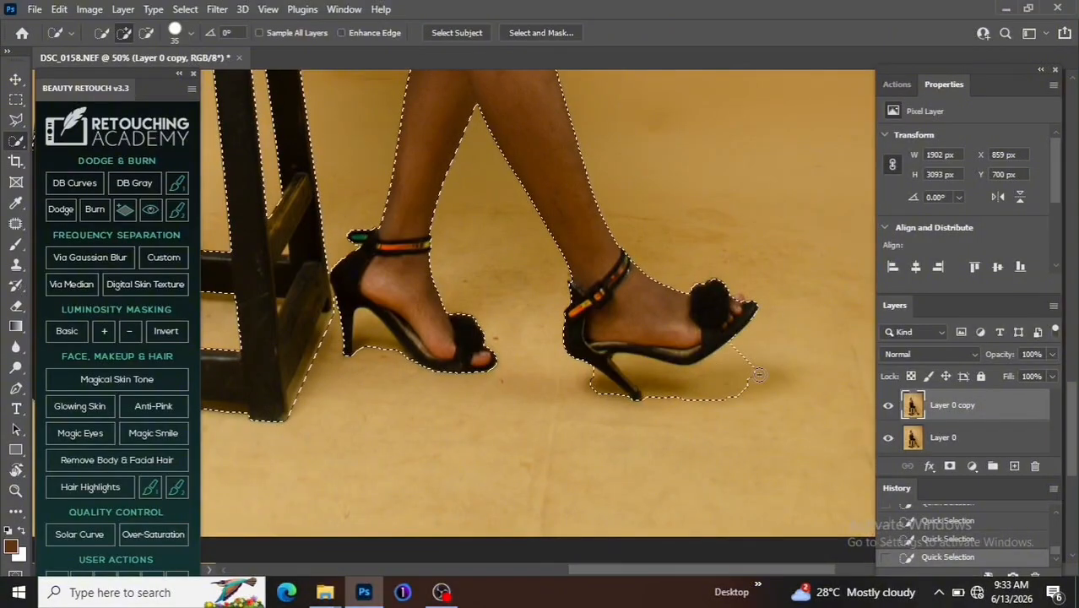
left_click(766, 376)
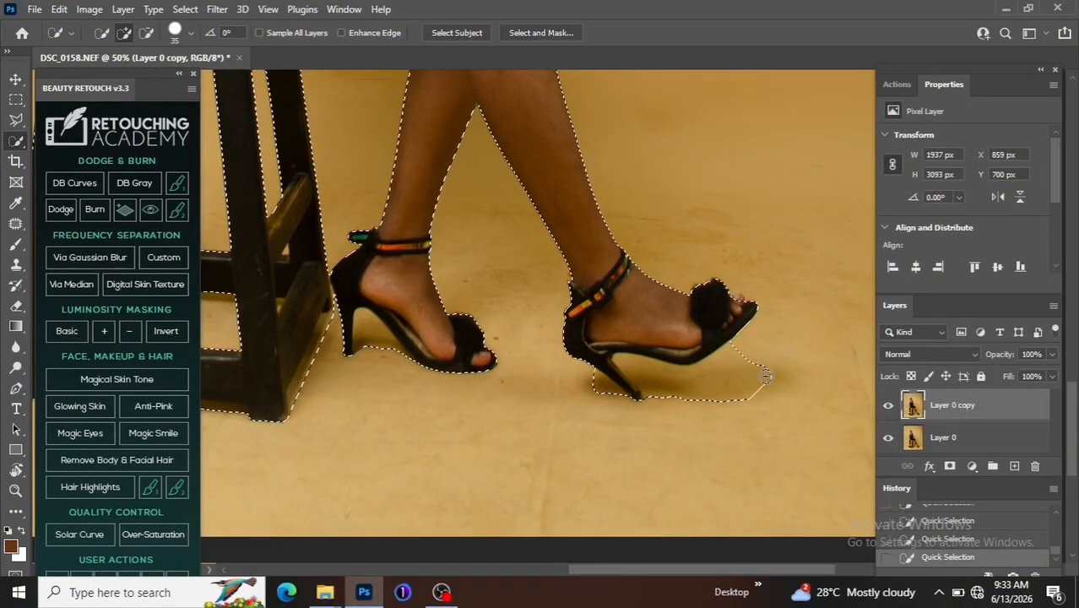
left_click(771, 374)
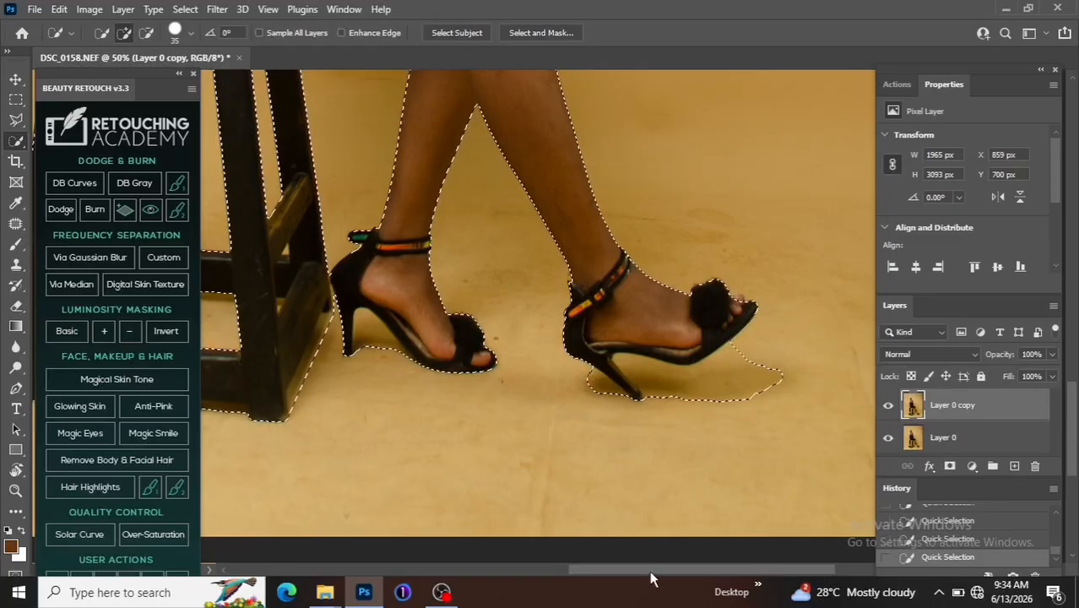
Add the shadowed floor strips along the side and rear rails inside the stool base to the selection with the Polygonal Lasso.
left_click_drag(650, 577, 564, 578)
left_click(461, 292)
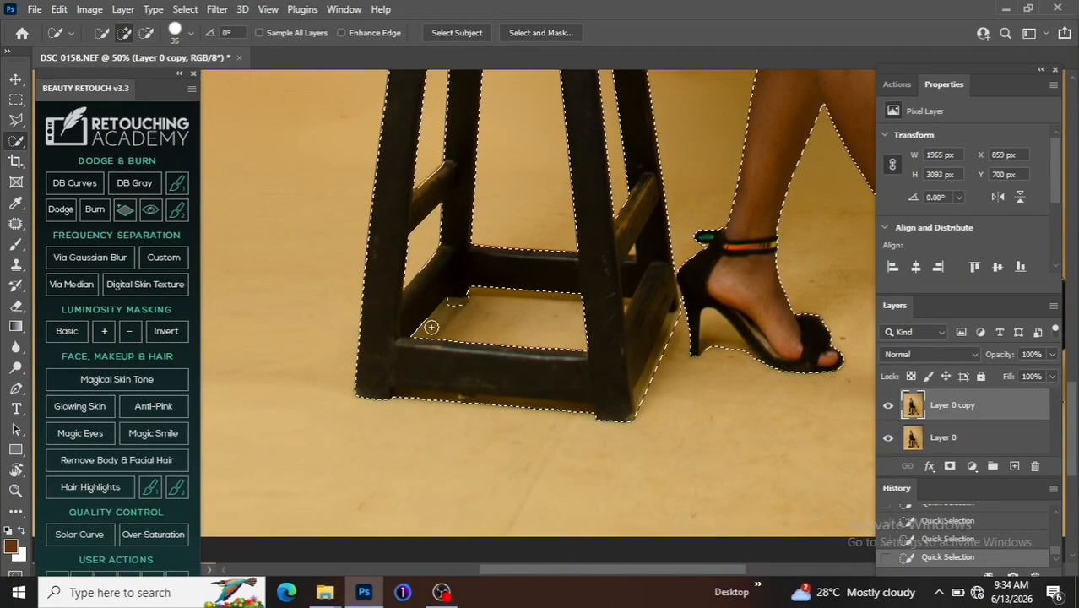
key("ctrl+z")
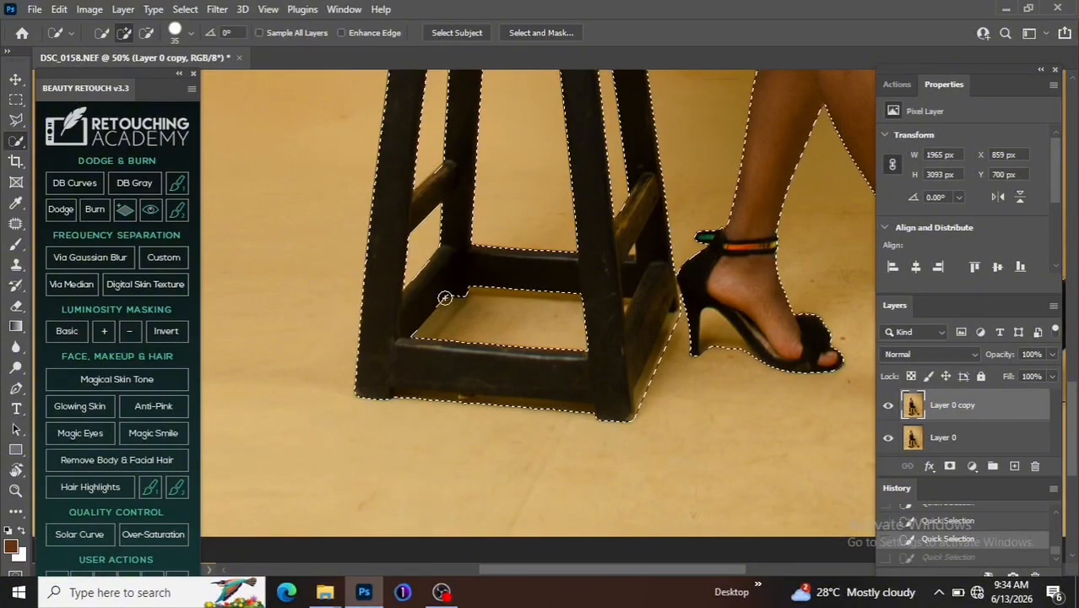
key("l")
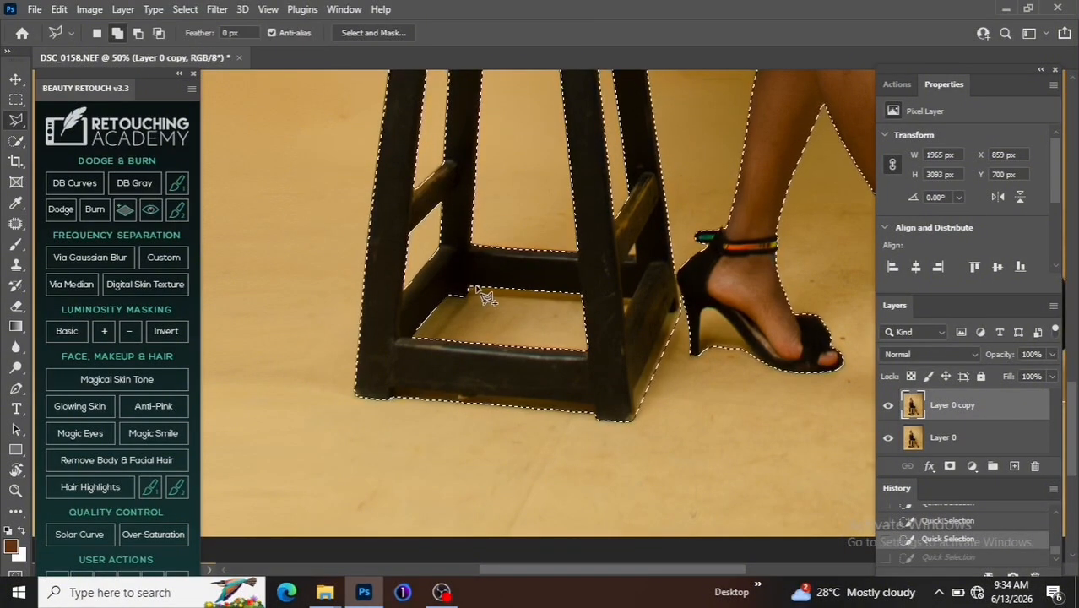
left_click(425, 355)
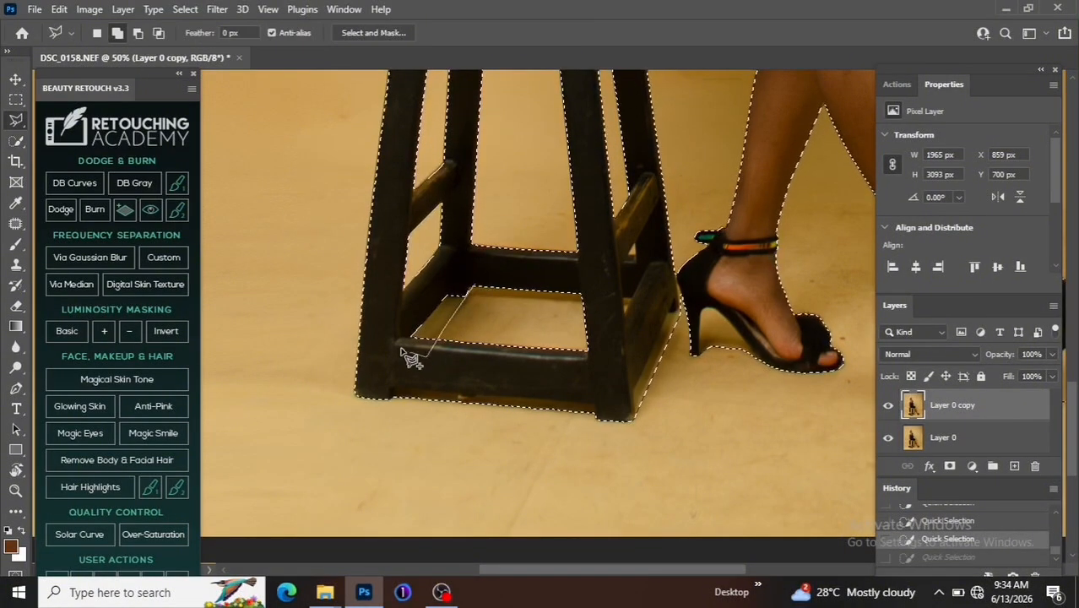
left_click(397, 342)
left_click(462, 272)
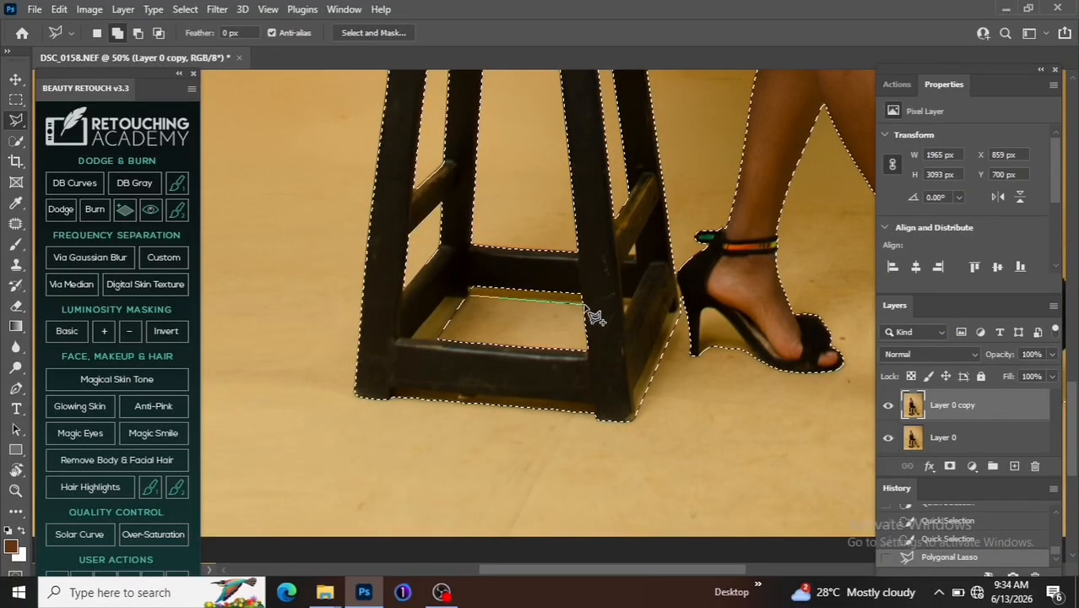
left_click(589, 304)
left_click(595, 285)
left_click(462, 278)
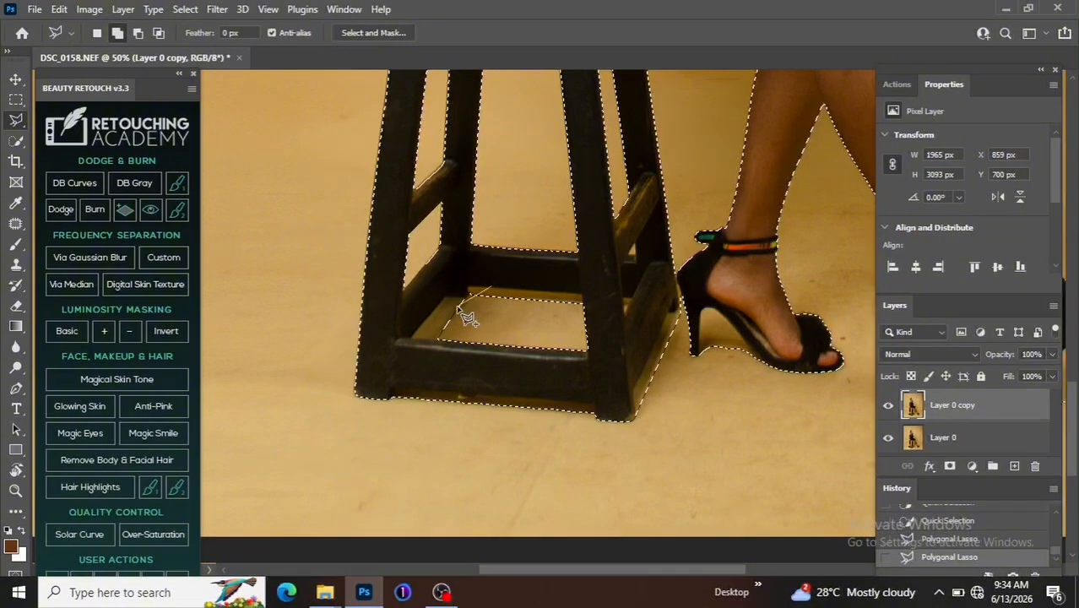
left_click(457, 277)
Examine the selection outline around the woman and stool at several magnifications.
key("ctrl+minus")
key("ctrl+minus")
key("ctrl+minus")
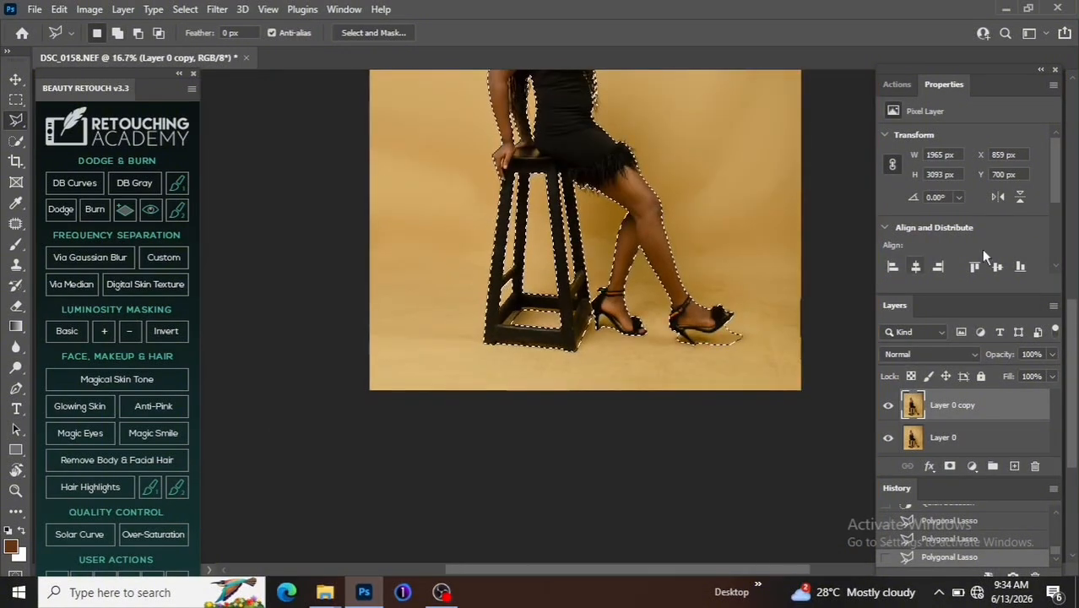
left_click_drag(1073, 351, 1075, 266)
key("ctrl+plus")
key("ctrl+plus")
key("ctrl+plus")
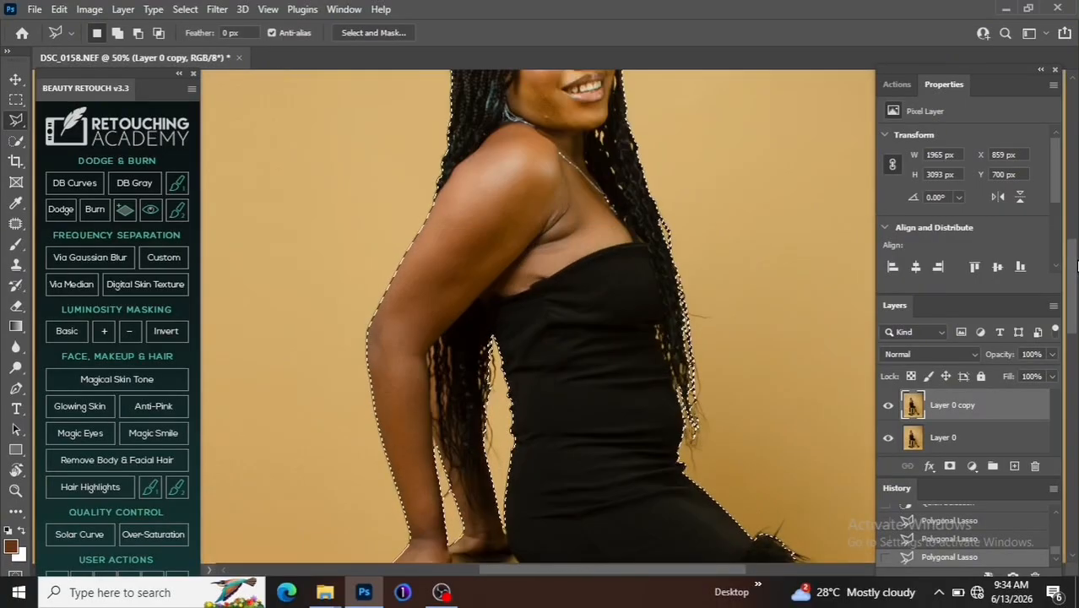
key("ctrl+minus")
key("ctrl+minus")
key("ctrl+minus")
key("ctrl+minus")
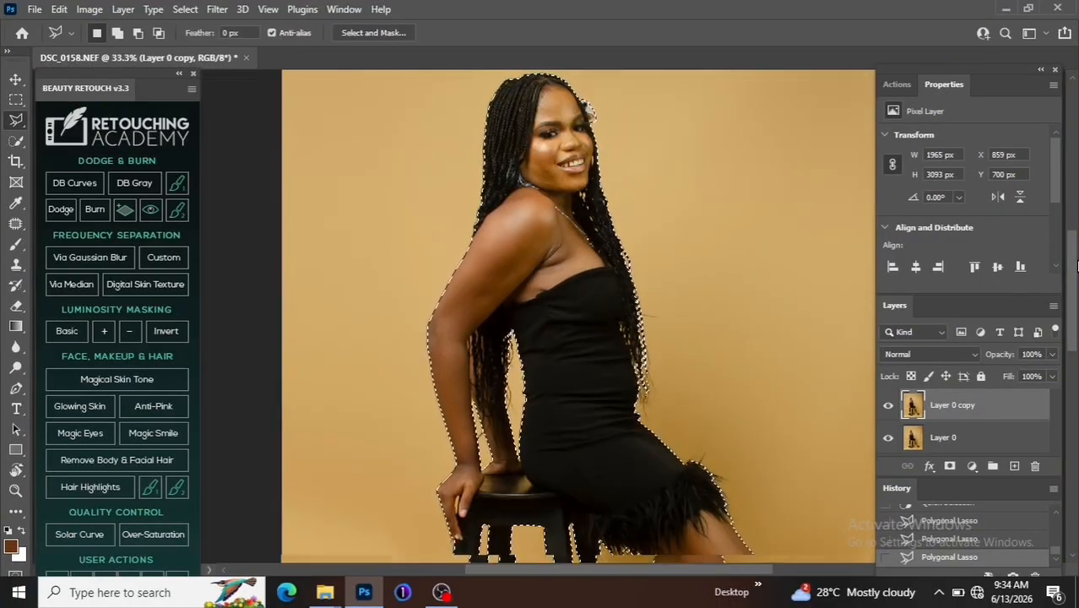
key("ctrl+plus")
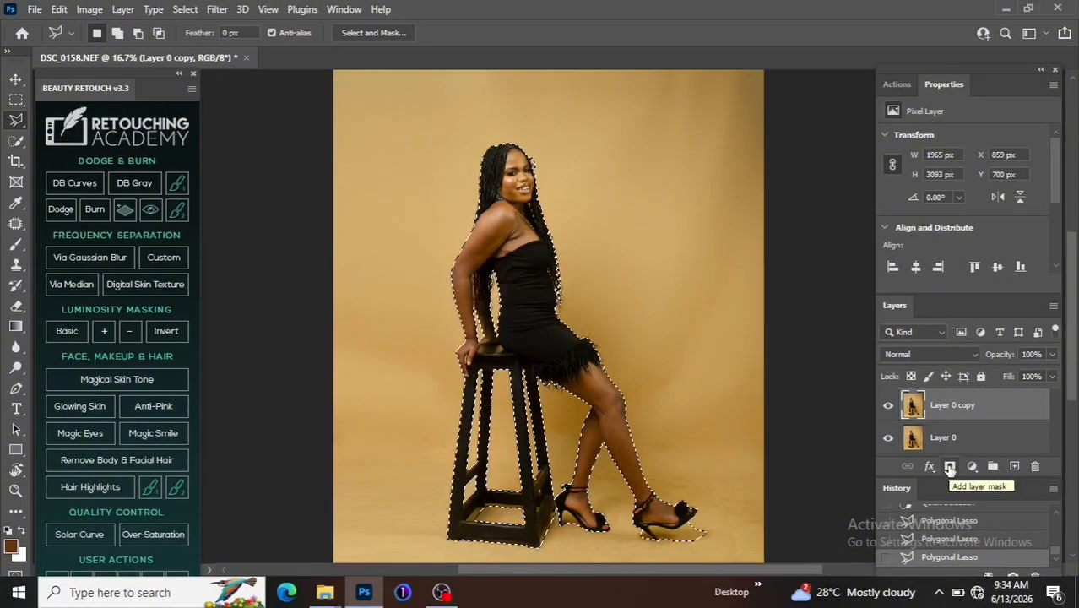
Mask Layer 0 copy with the selection and copy the woman and stool from it onto a new layer.
left_click(949, 467)
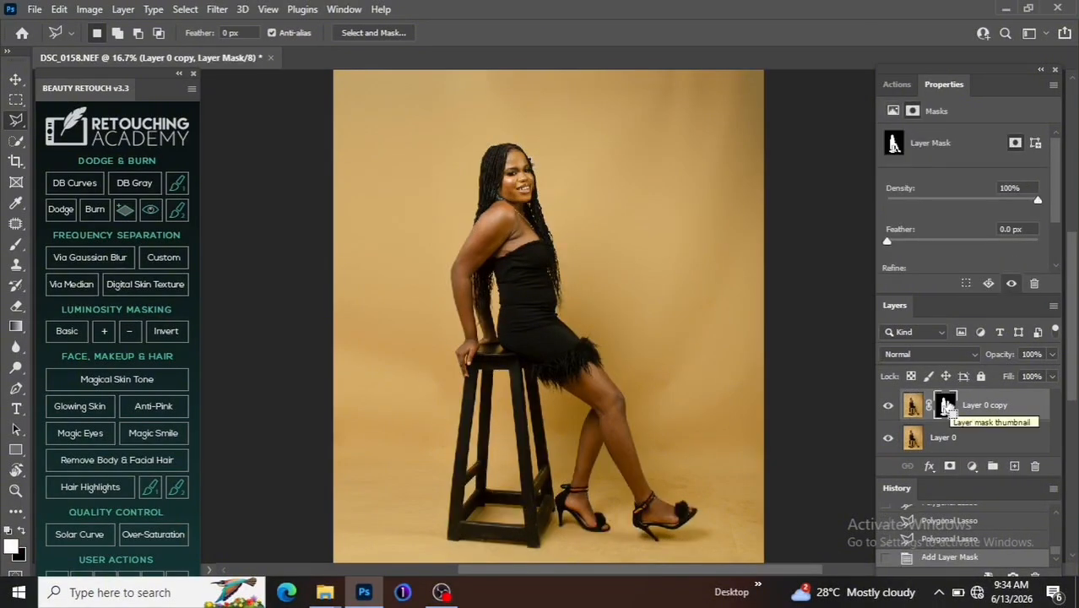
left_click(946, 407, "ctrl")
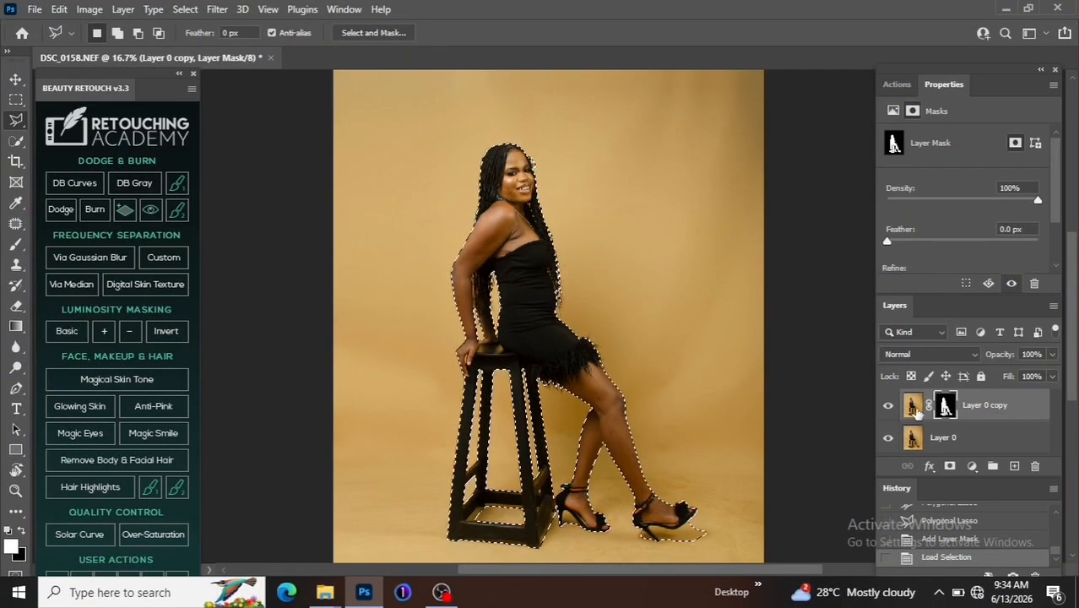
left_click(912, 407)
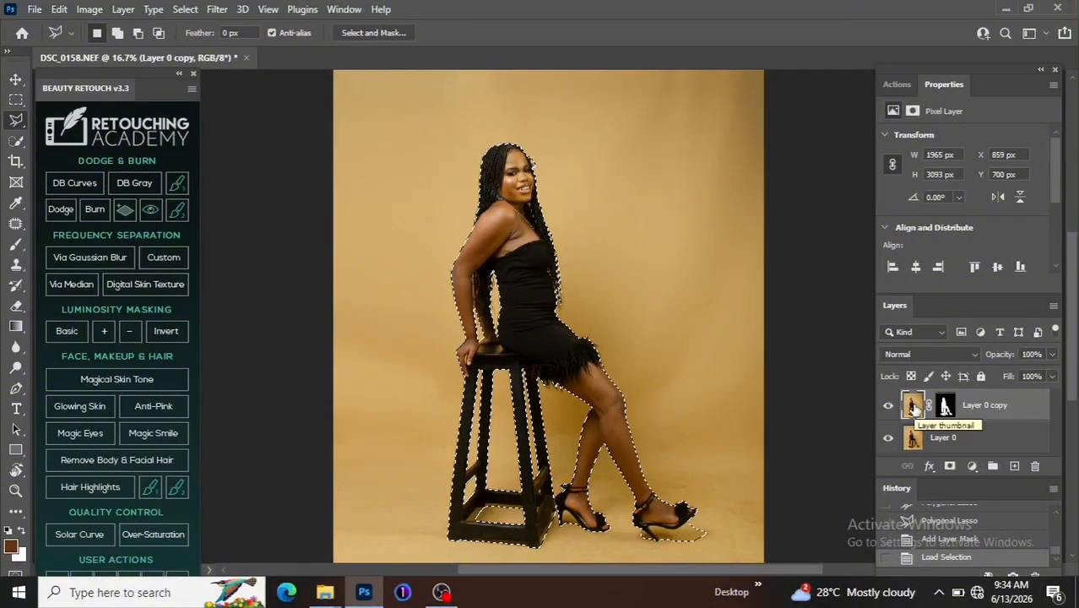
key("ctrl+j")
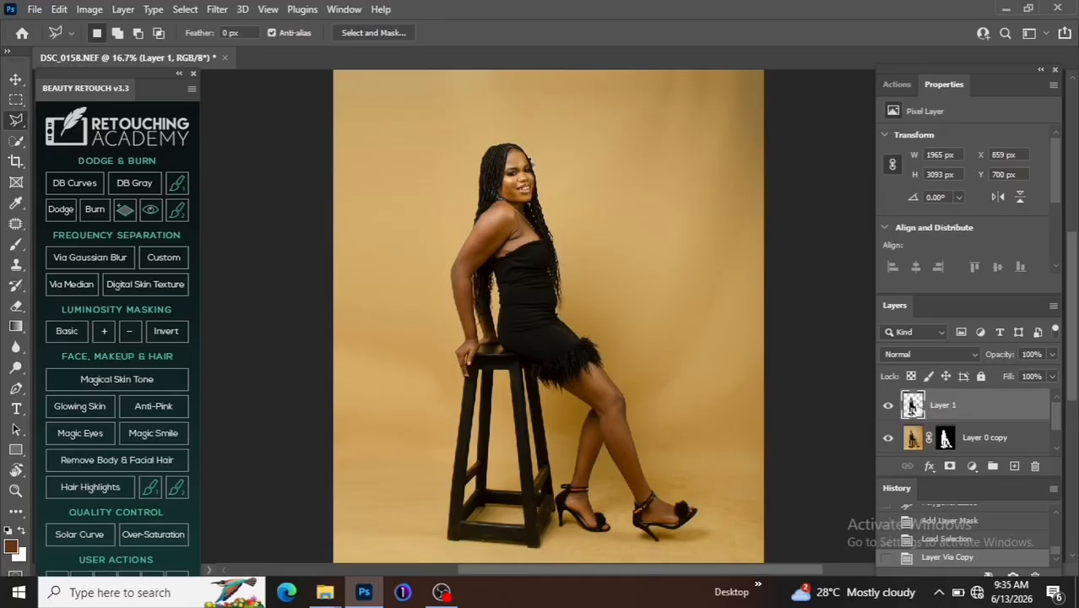
left_click(888, 406)
left_click(888, 406)
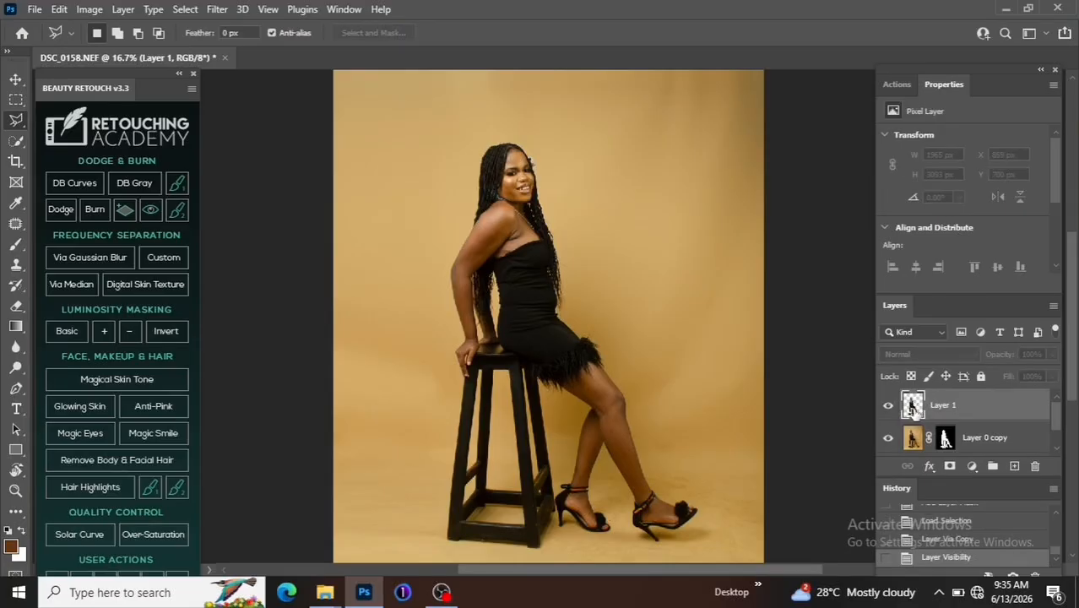
Load the Layer 0 copy mask as a selection, invert it, and copy the backdrop from Layer 0 copy onto a new layer.
left_click_drag(912, 408, 949, 448)
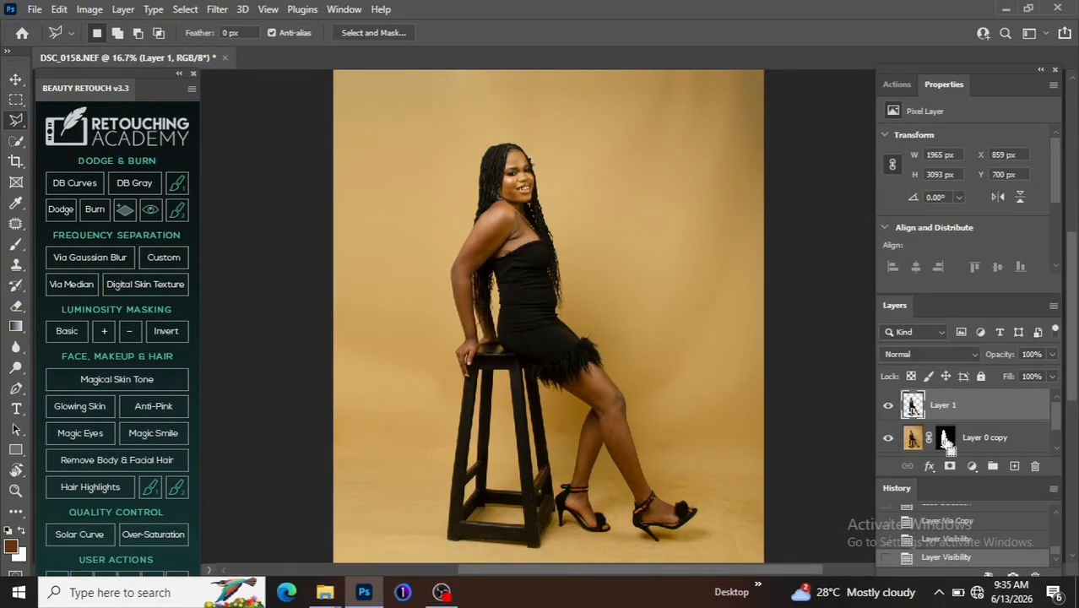
left_click(946, 440, "ctrl")
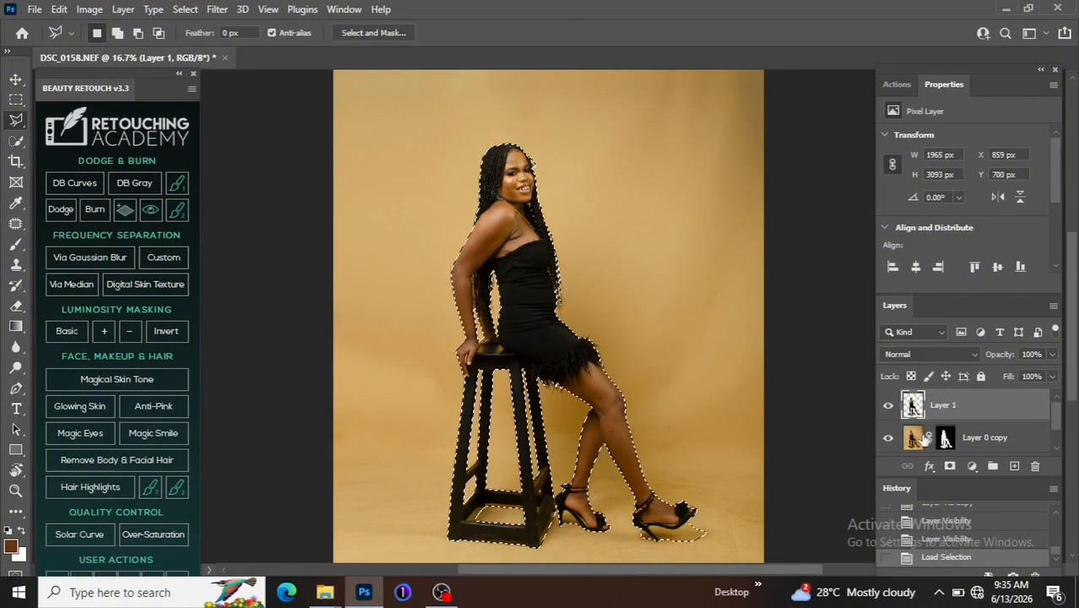
left_click(914, 445)
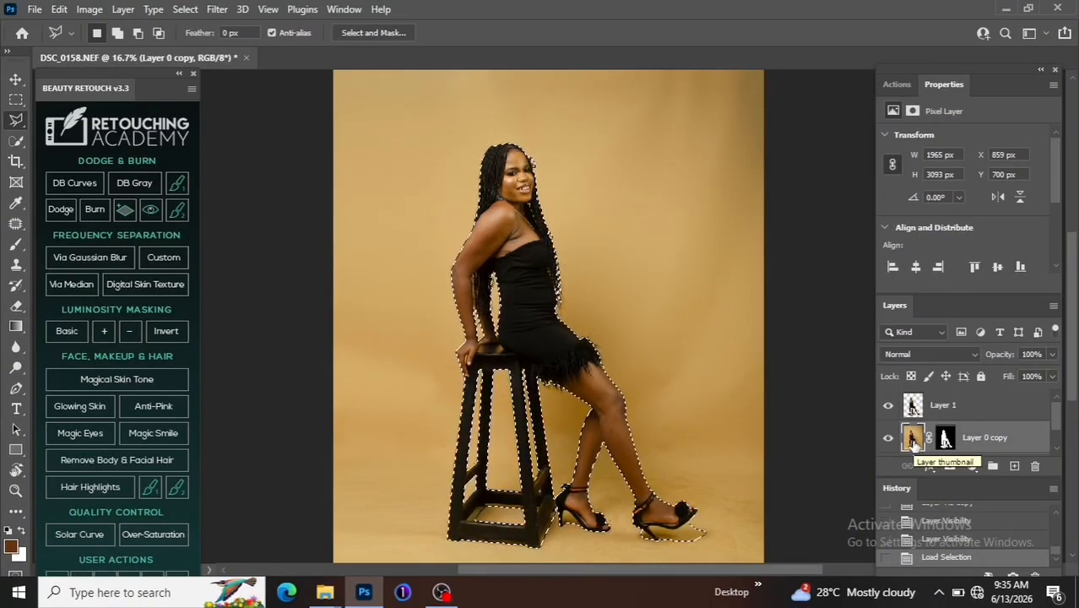
key("ctrl+shift+i")
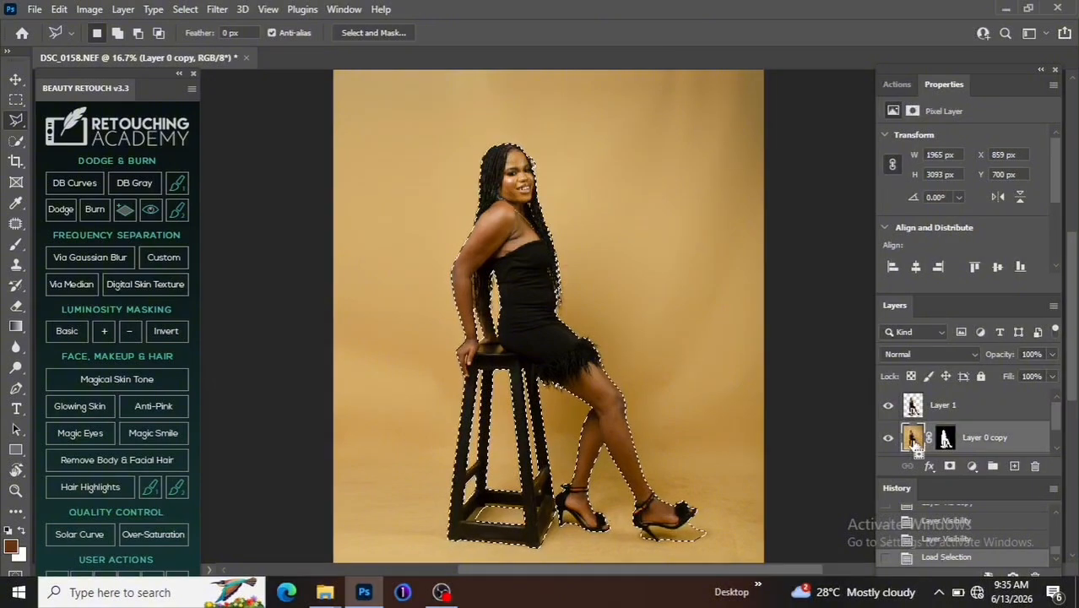
key("ctrl+minus")
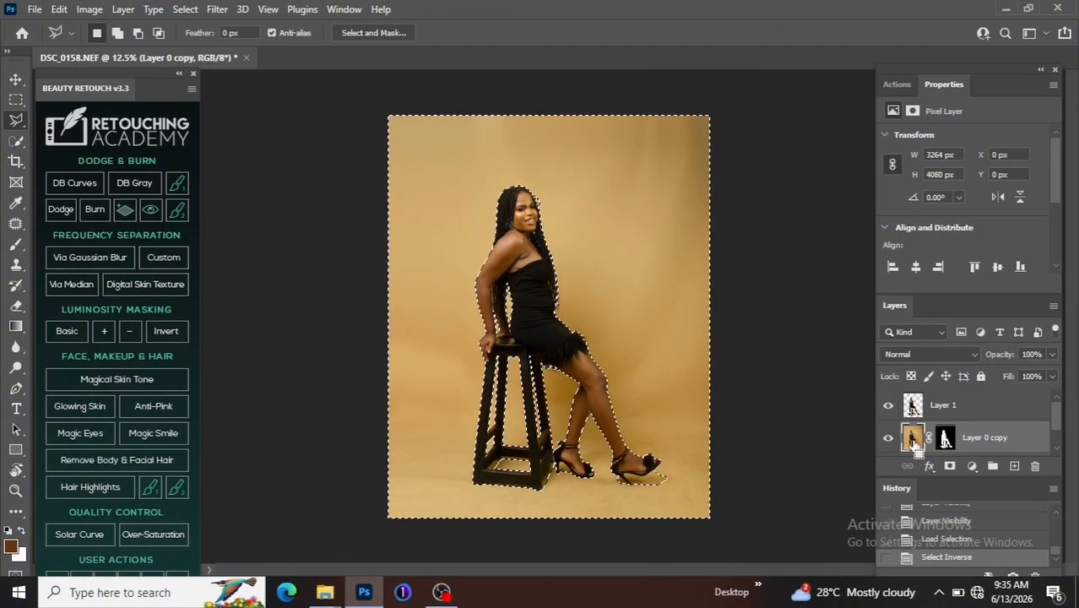
key("ctrl+j")
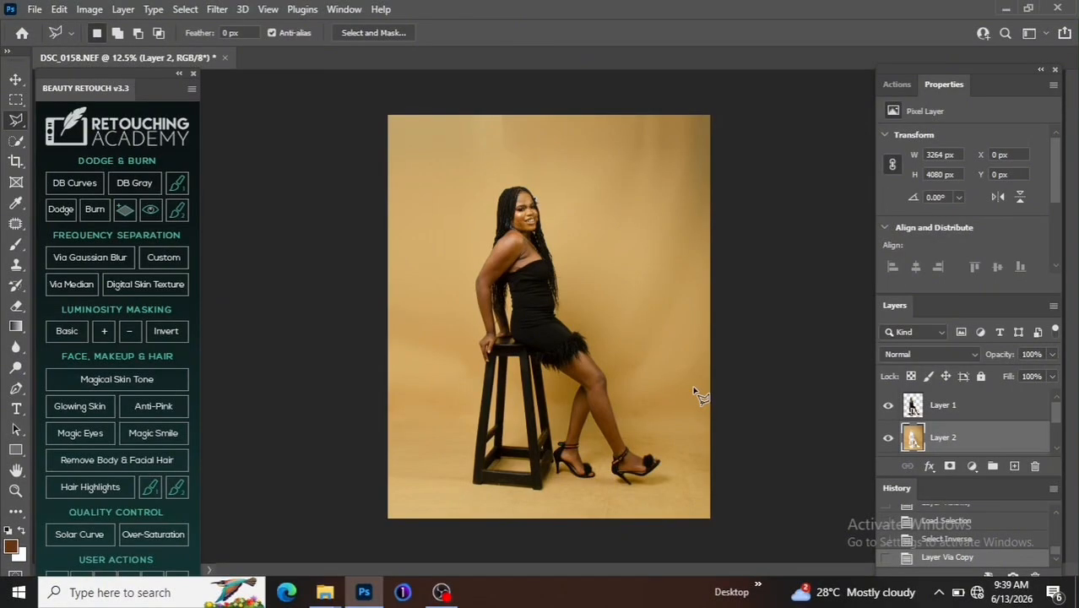
Apply a strong Gaussian Blur to the copied backdrop on Layer 2.
left_click(217, 9)
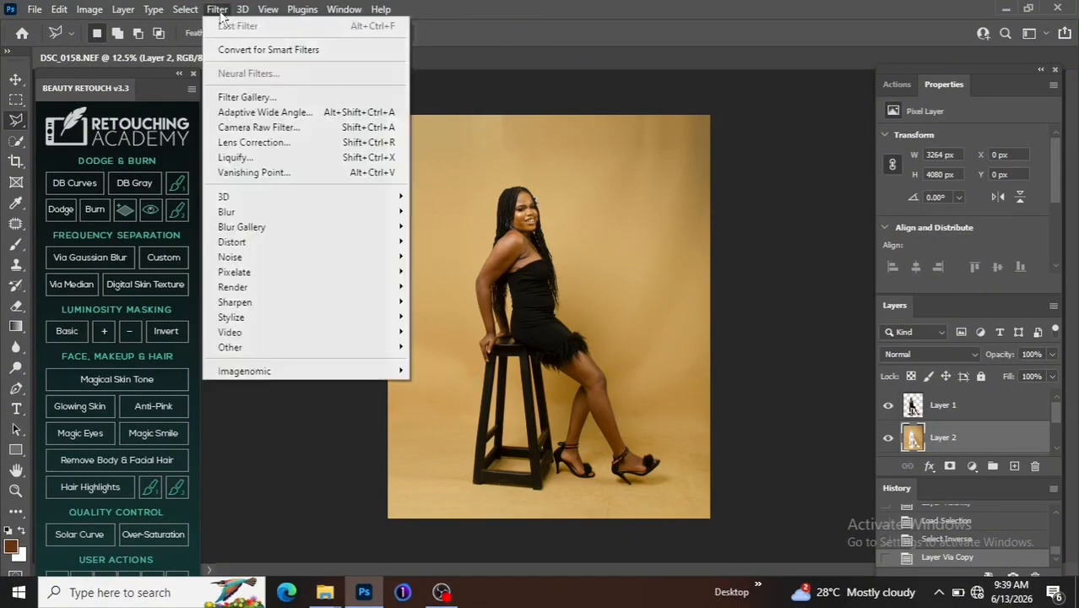
mouse_move(310, 218)
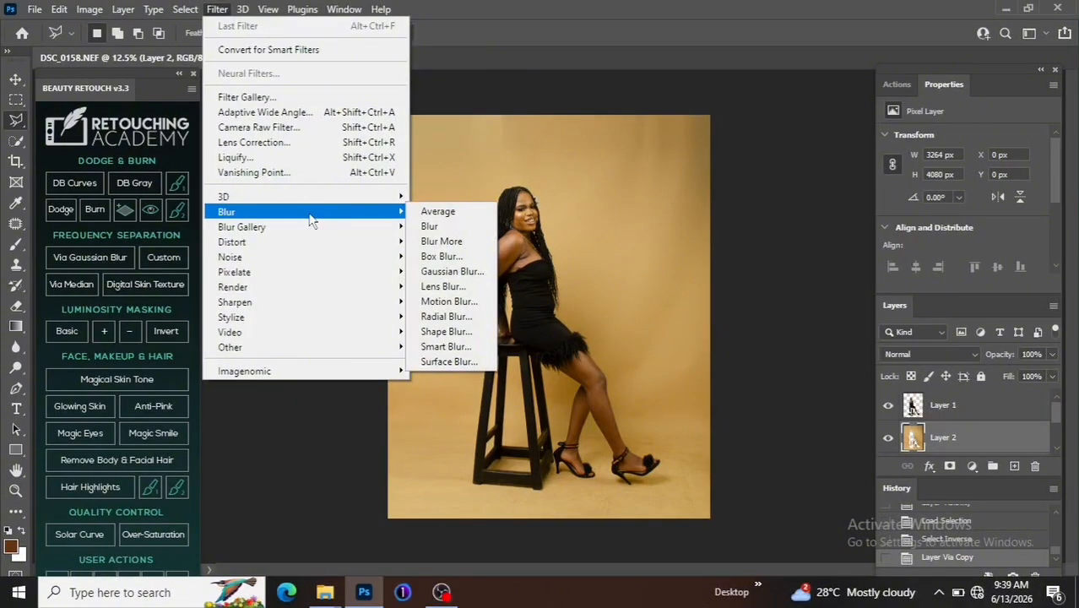
left_click(459, 277)
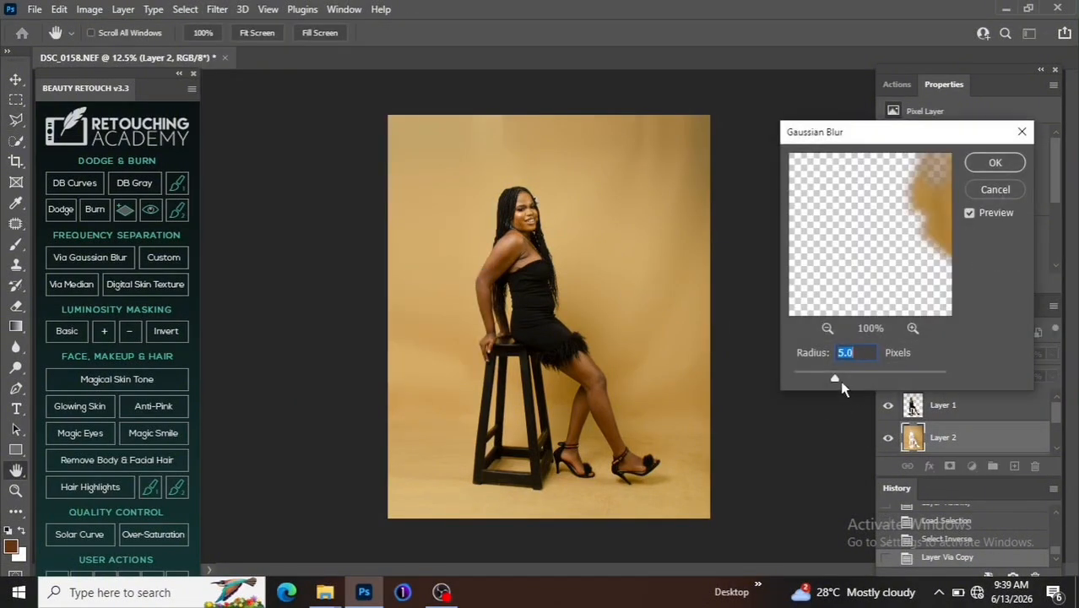
left_click_drag(836, 382, 892, 375)
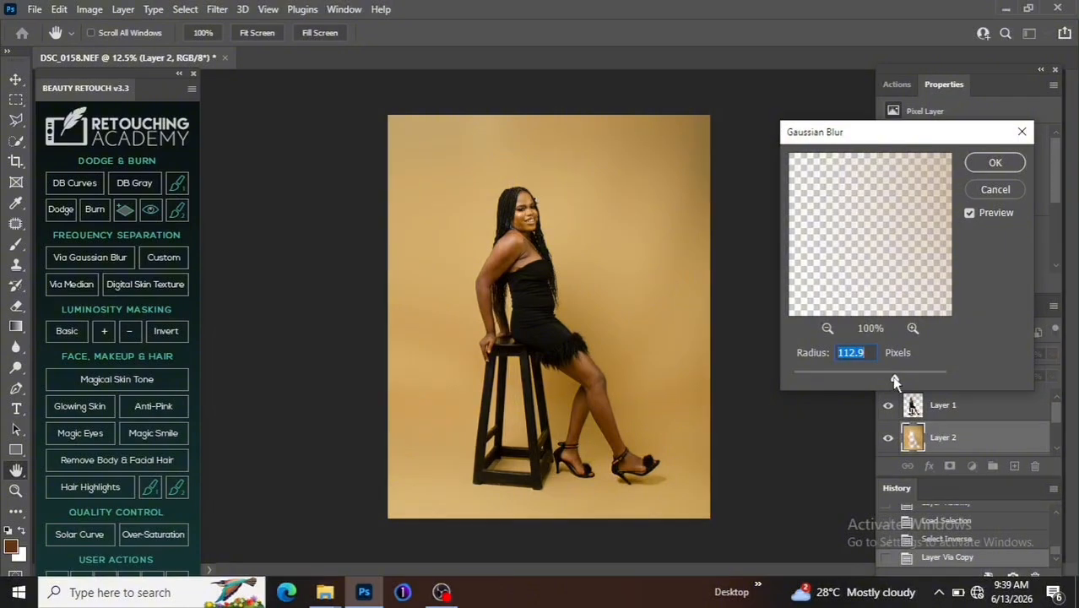
mouse_move(895, 382)
left_mouse_down()
mouse_move(853, 381)
mouse_move(886, 381)
left_mouse_up()
key("Return")
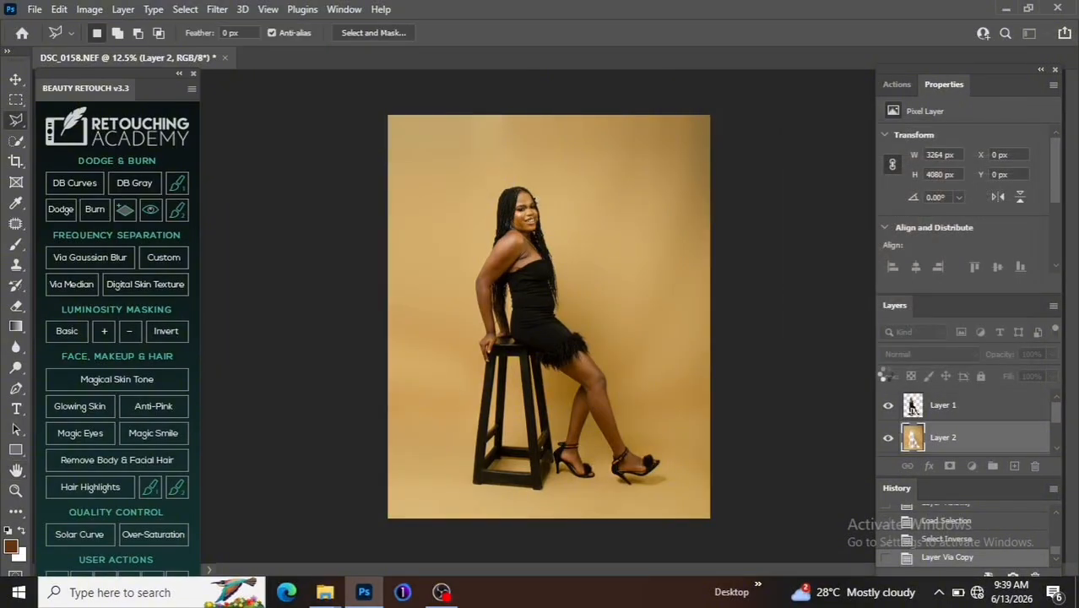
Examine the blurred backdrop around the woman and stool at several magnifications.
key("ctrl+plus")
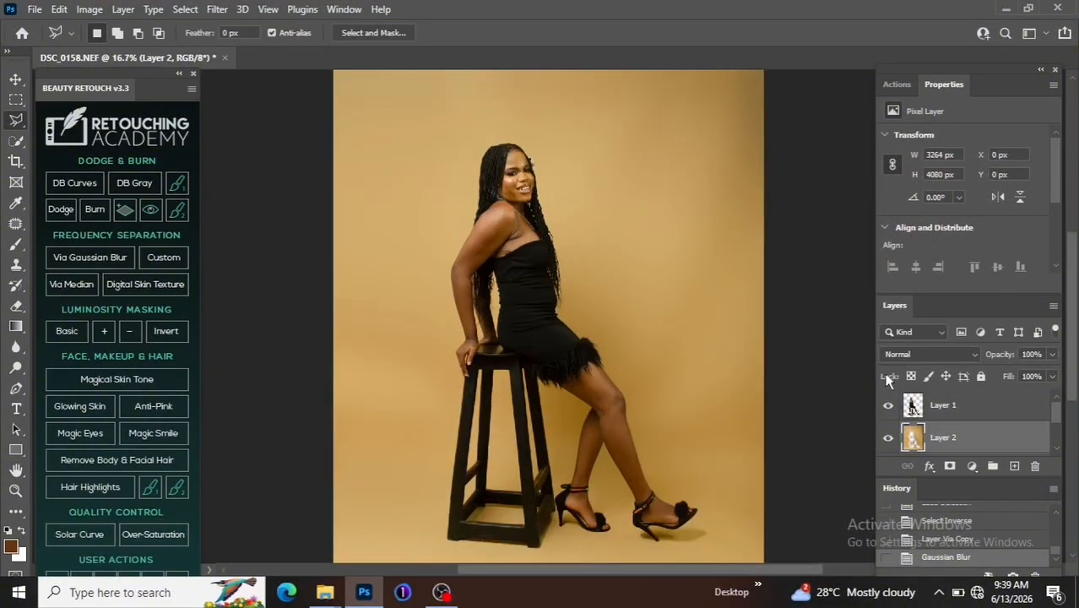
key("ctrl+minus")
key("ctrl+minus")
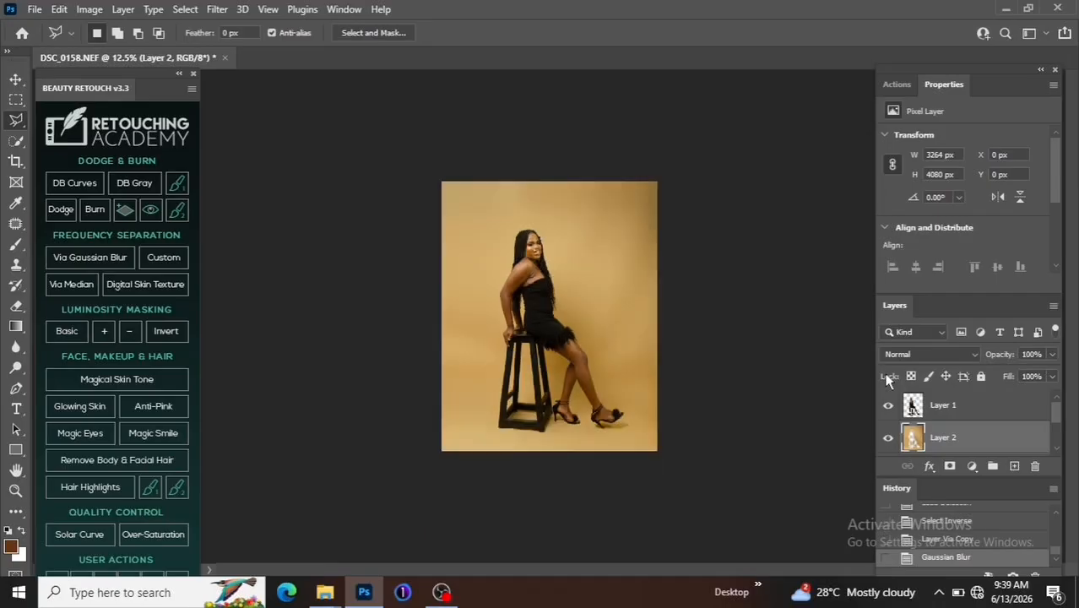
key("ctrl+plus")
key("ctrl+plus")
key("ctrl+plus")
key("ctrl+minus")
key("ctrl+minus")
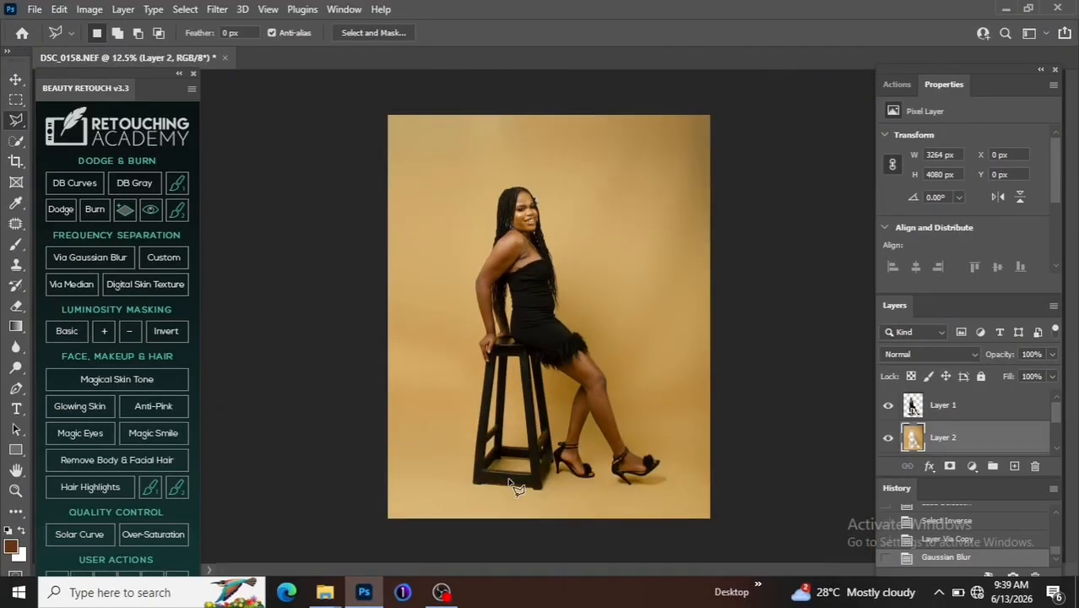
Switch to File Explorer and browse the Downloads folder for a replacement backdrop image.
mouse_move(325, 596)
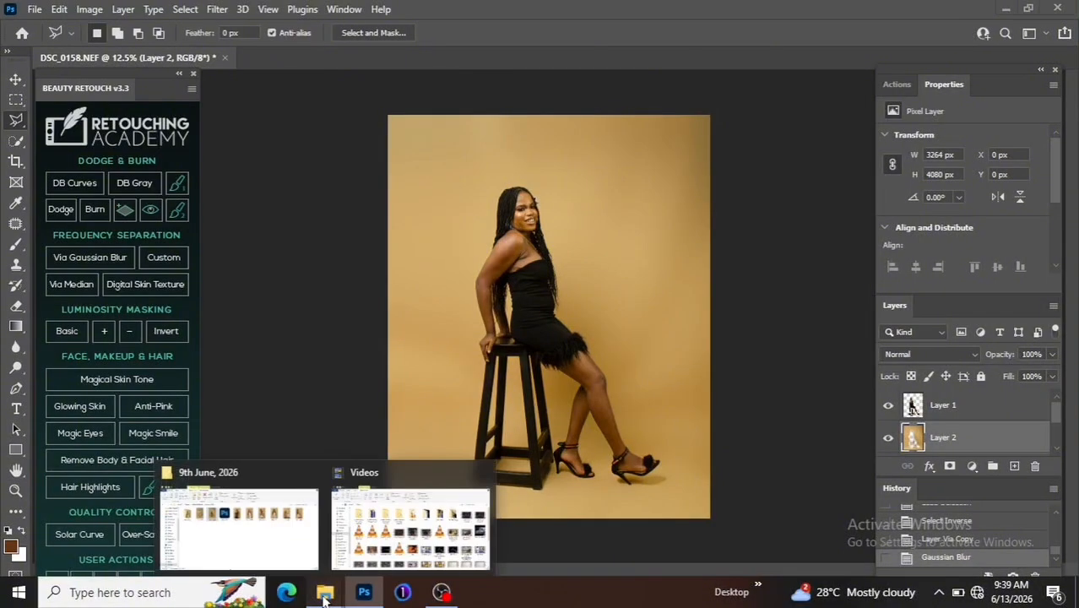
left_click(369, 532)
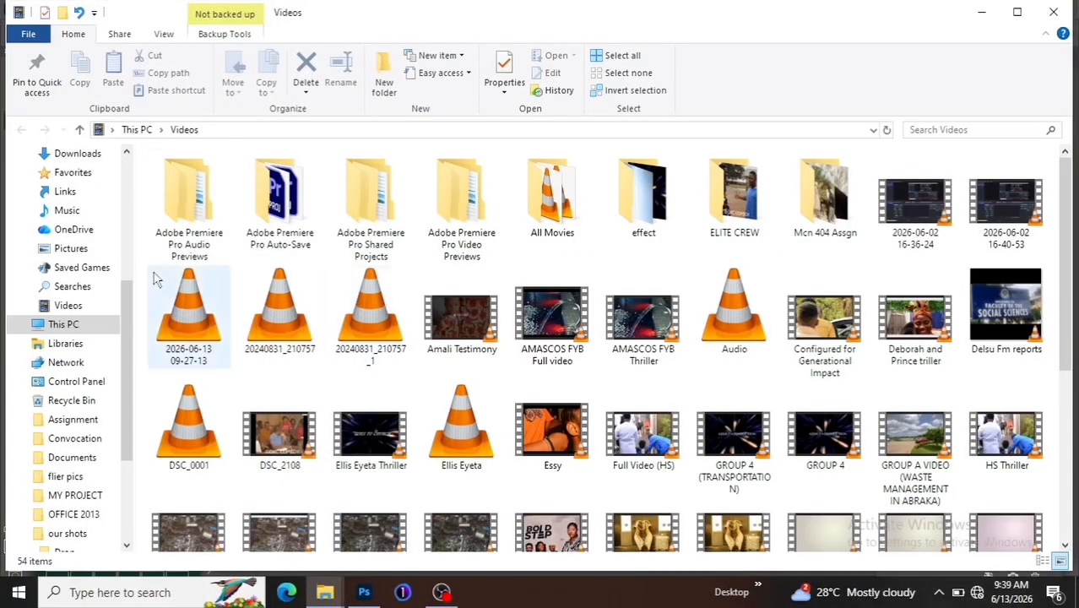
scroll(127, 345, "up", 3)
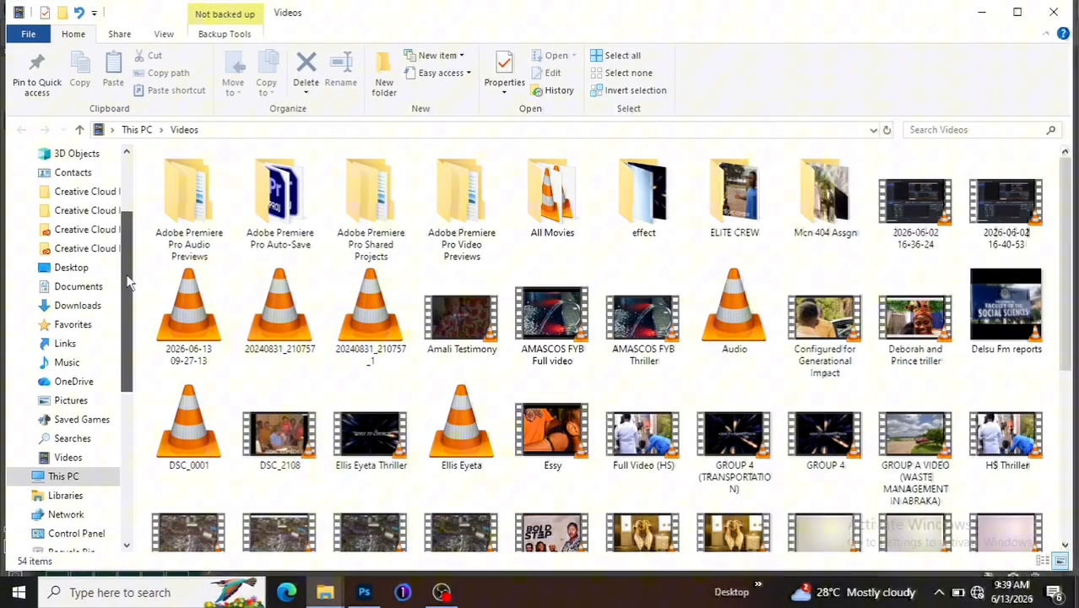
left_click(97, 306)
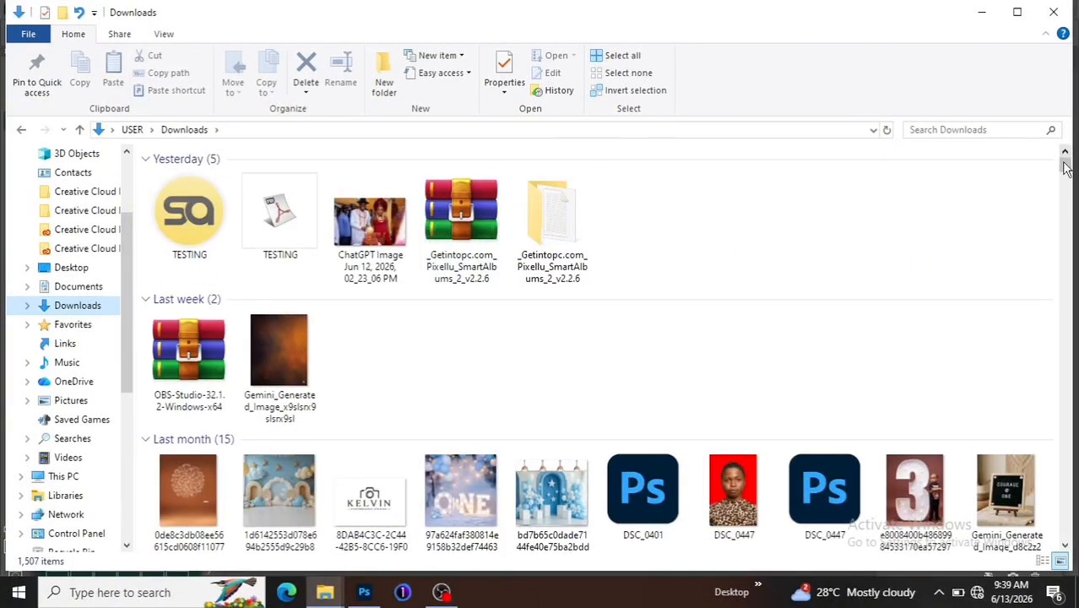
left_click_drag(1065, 168, 1066, 215)
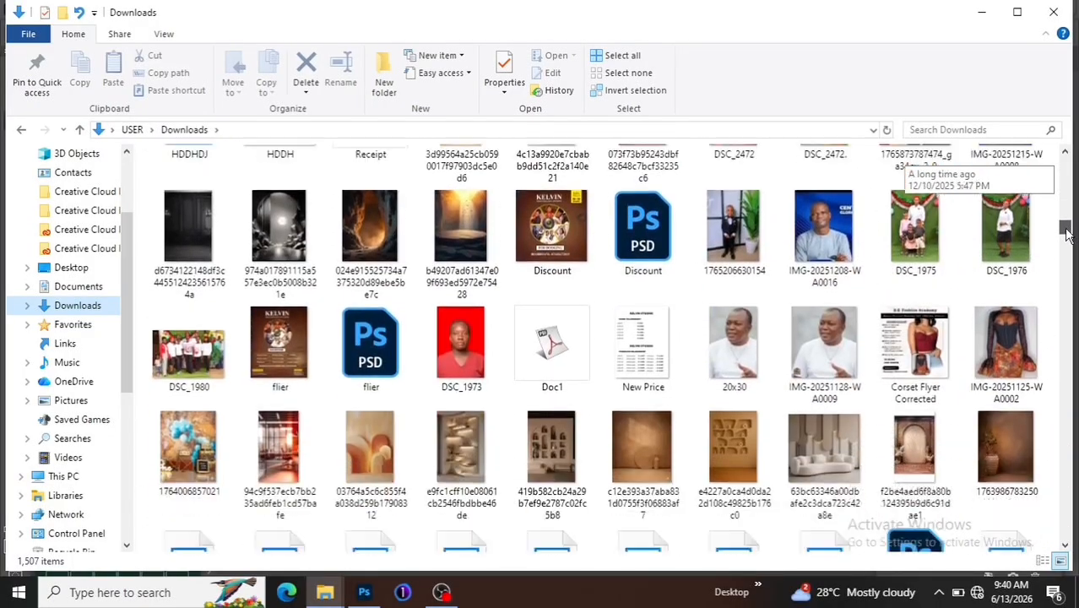
left_click_drag(1066, 235, 1066, 236)
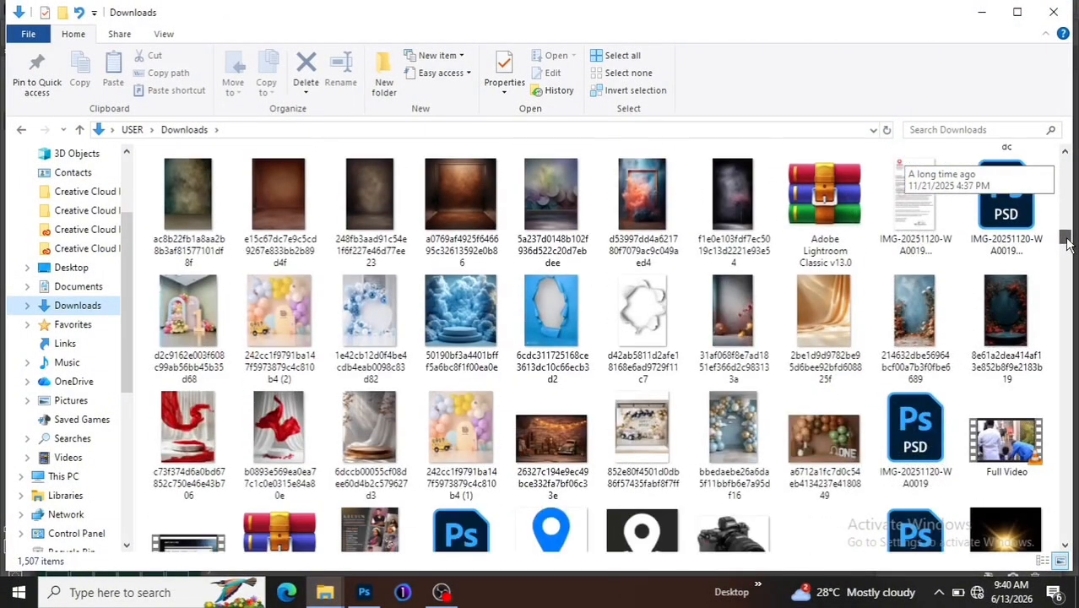
left_click_drag(1067, 242, 1068, 251)
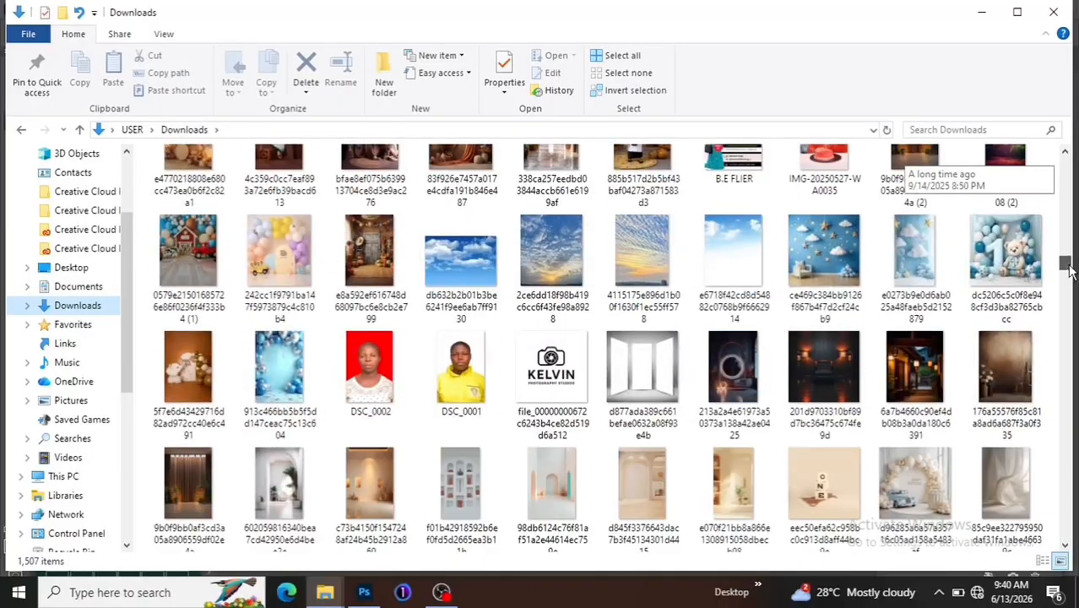
left_click_drag(1068, 271, 1068, 275)
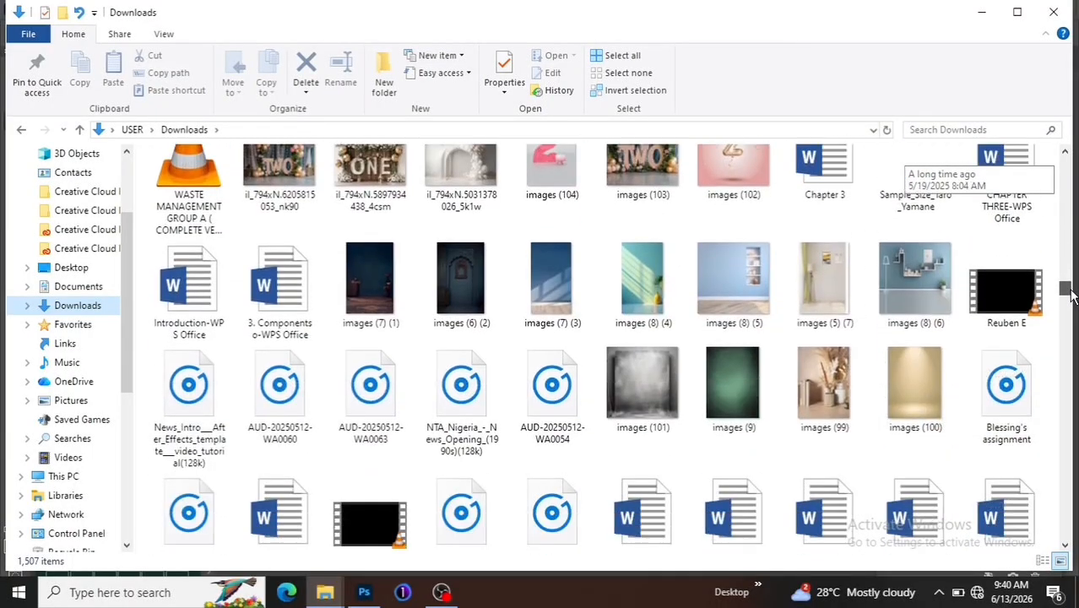
left_click_drag(1069, 292, 1068, 299)
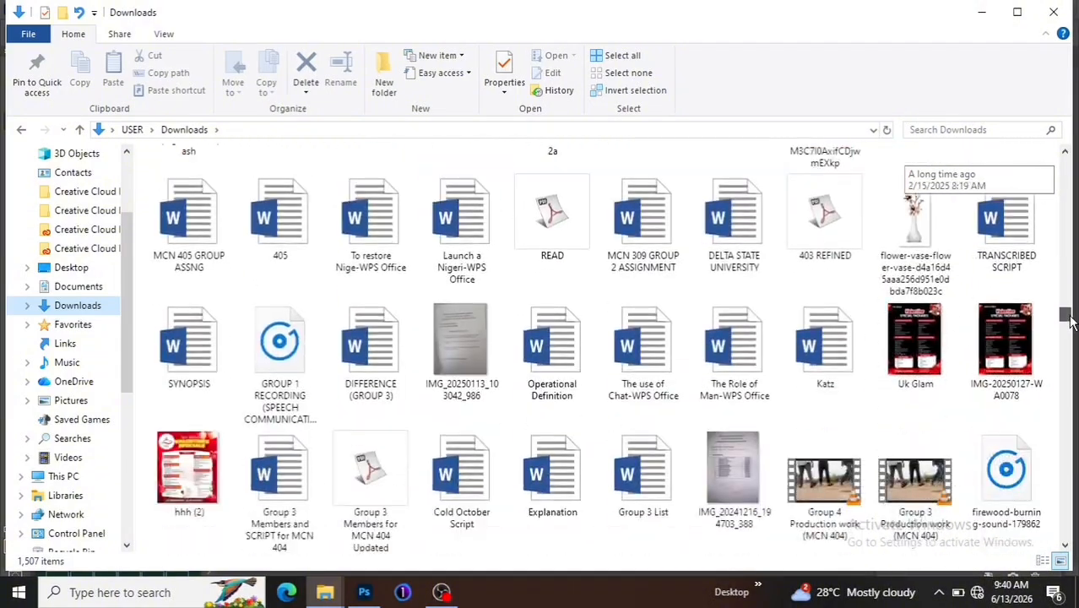
left_click_drag(1067, 328, 1066, 331)
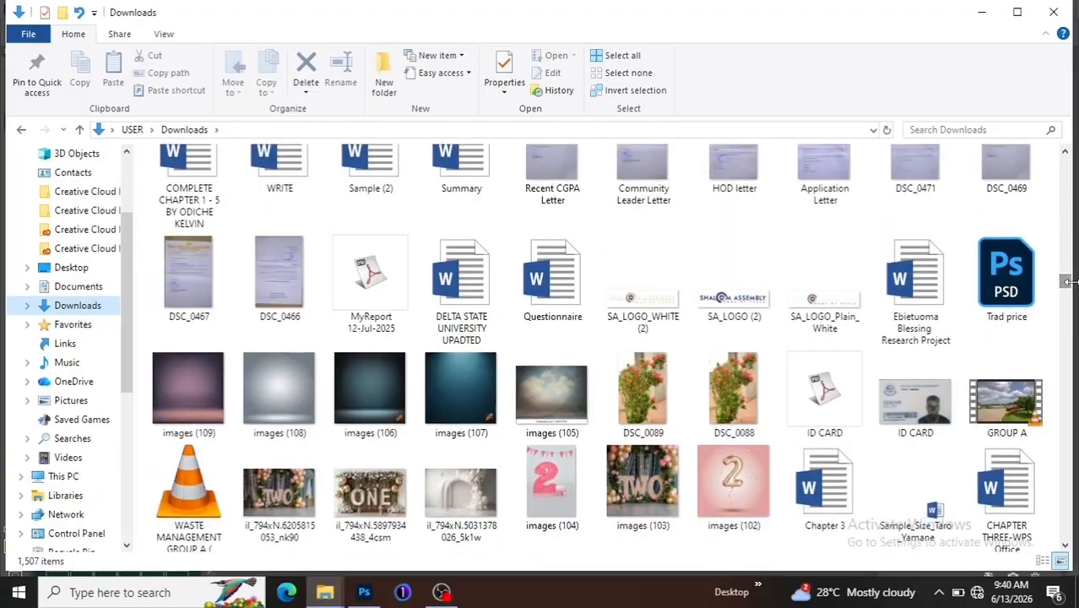
left_click_drag(1069, 283, 1066, 277)
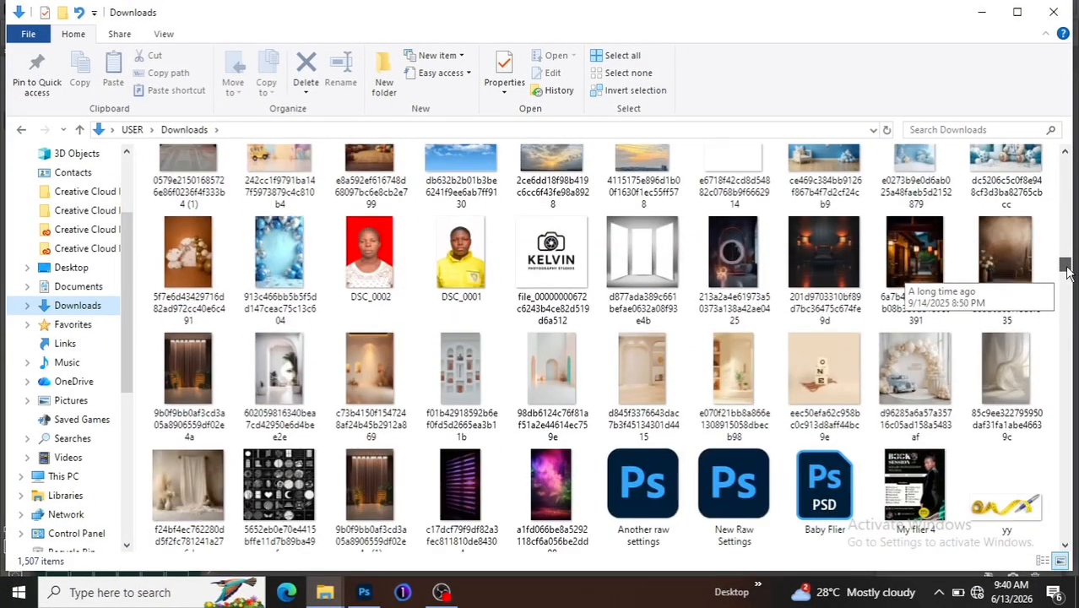
left_click_drag(1066, 269, 1066, 232)
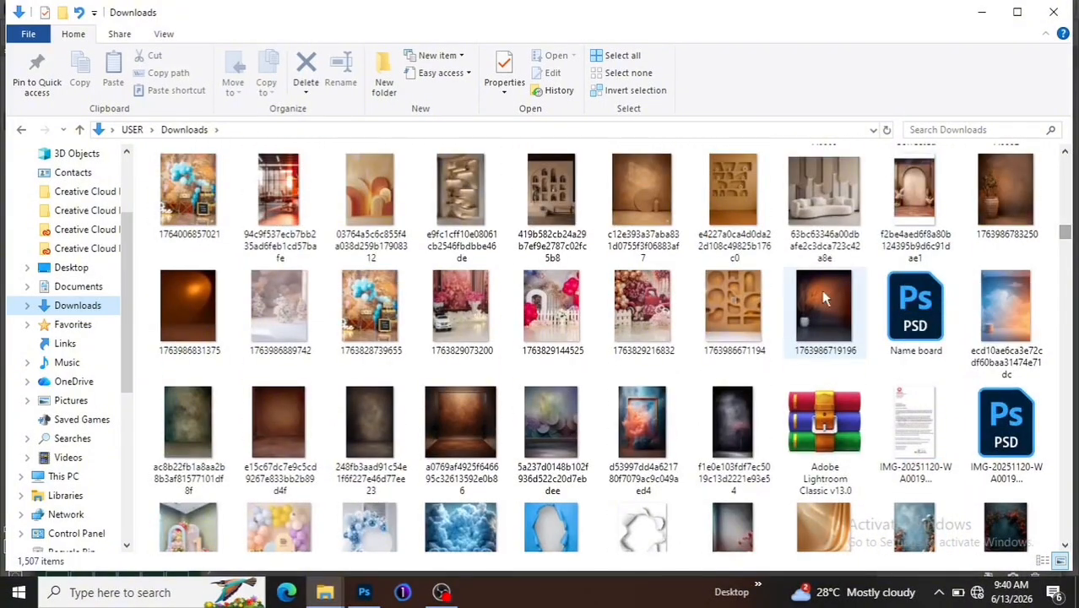
left_click_drag(732, 316, 486, 503)
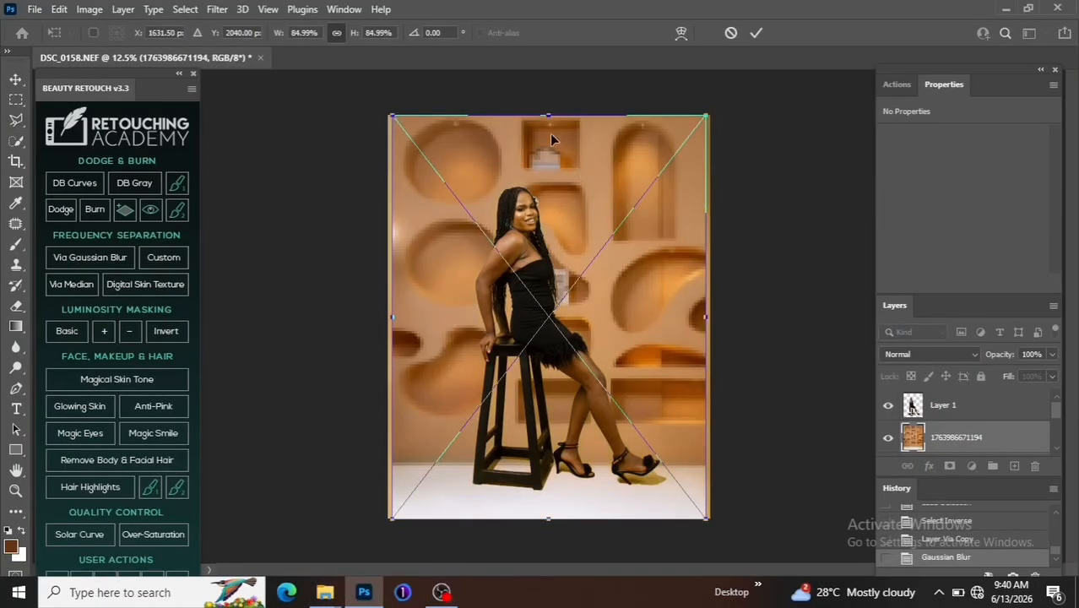
key("ctrl+minus")
mouse_move(551, 179)
left_mouse_down()
mouse_move(573, 96)
mouse_move(567, 105)
left_mouse_up()
key("Return")
key("l")
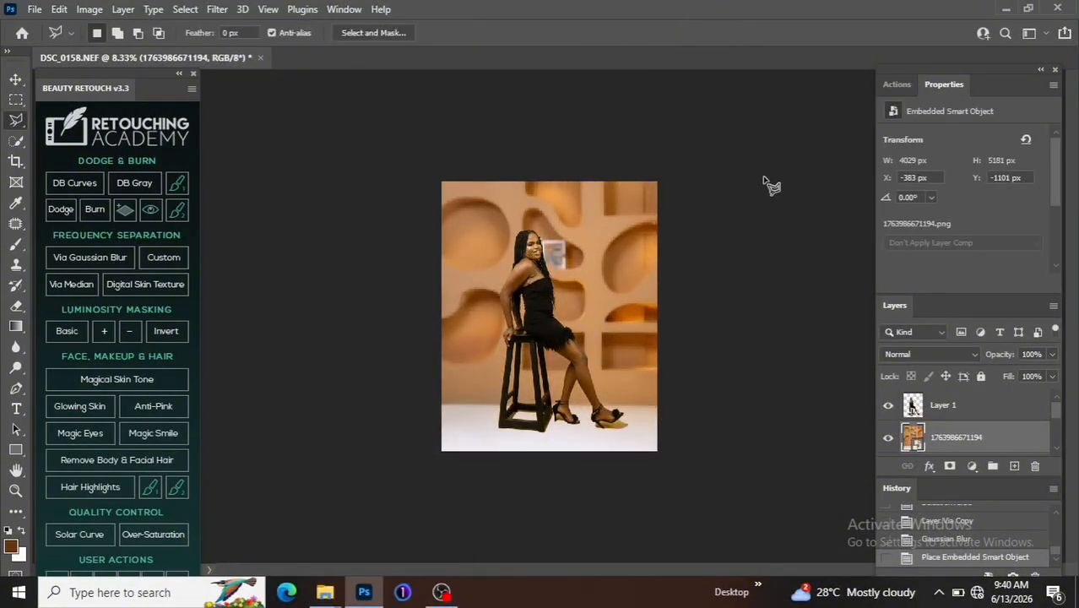
left_click(952, 355)
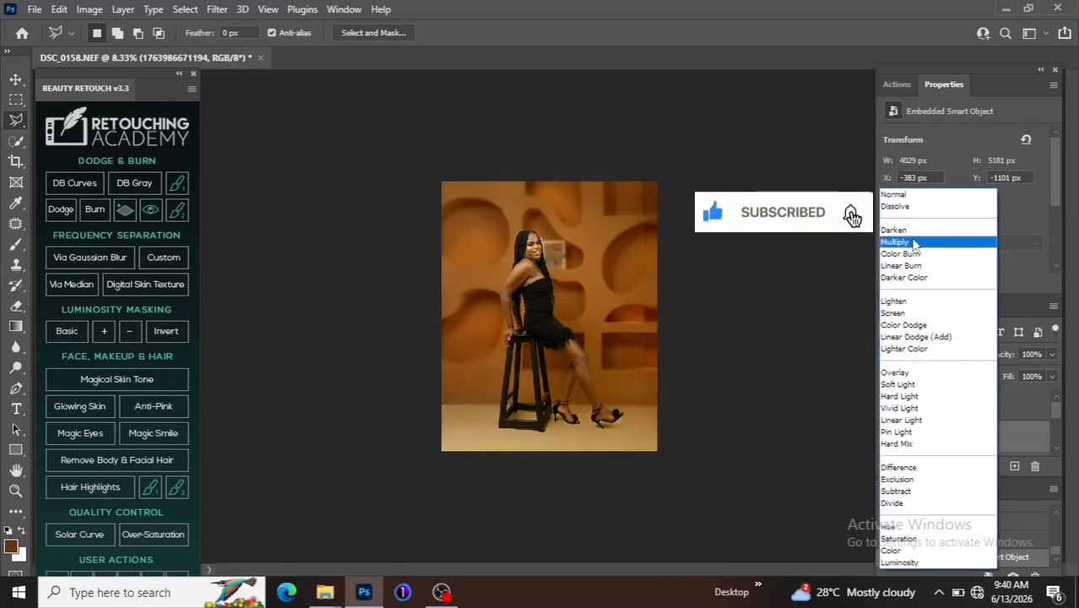
left_click(914, 244)
key("ctrl+plus")
key("ctrl+plus")
key("ctrl+plus")
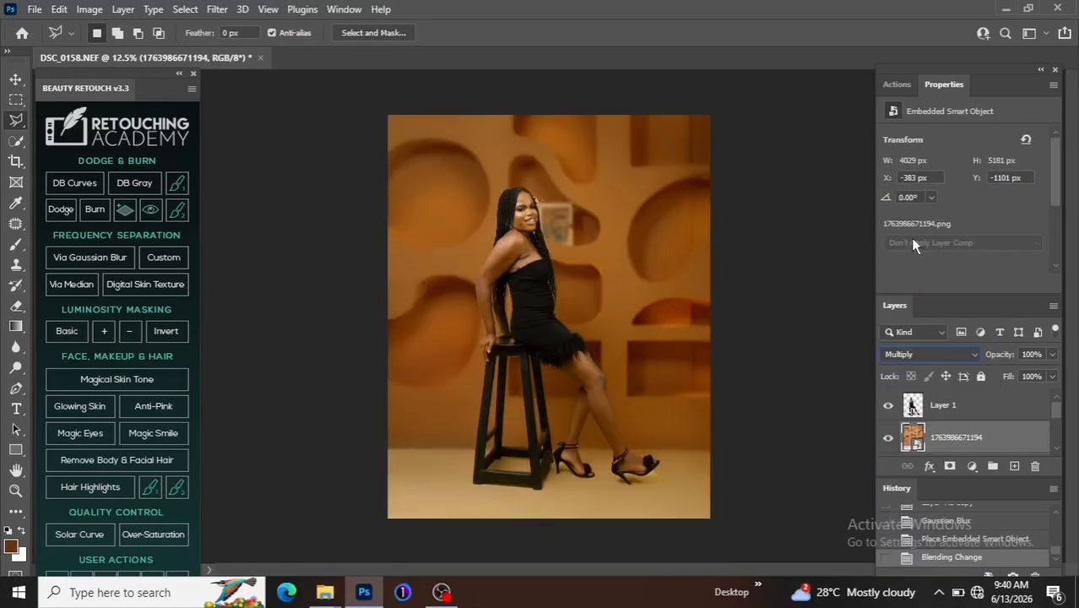
key("ctrl+minus")
key("ctrl+minus")
key("ctrl+plus")
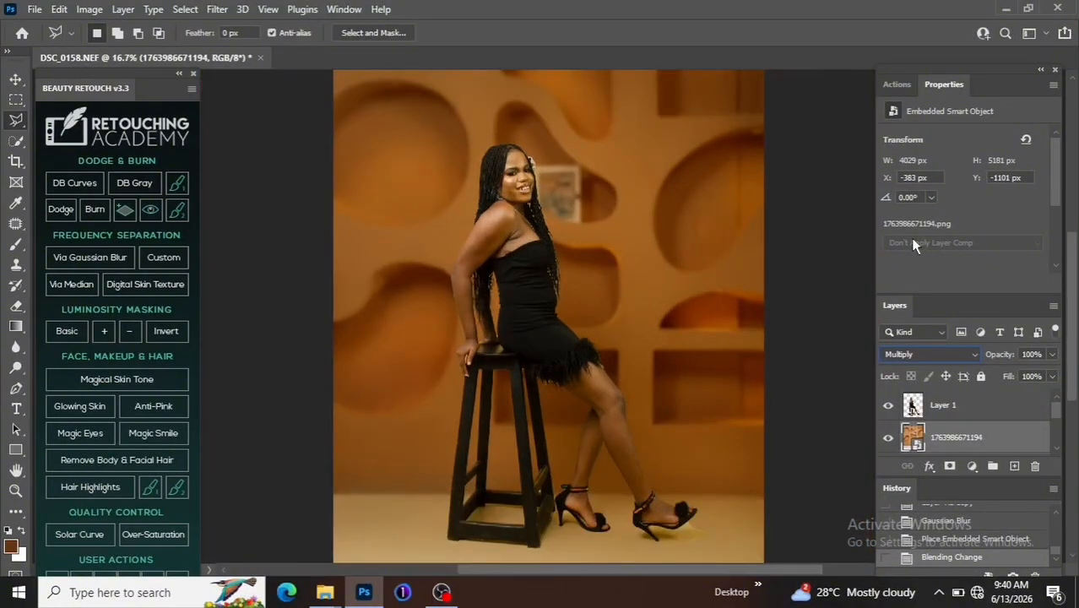
key("ctrl+minus")
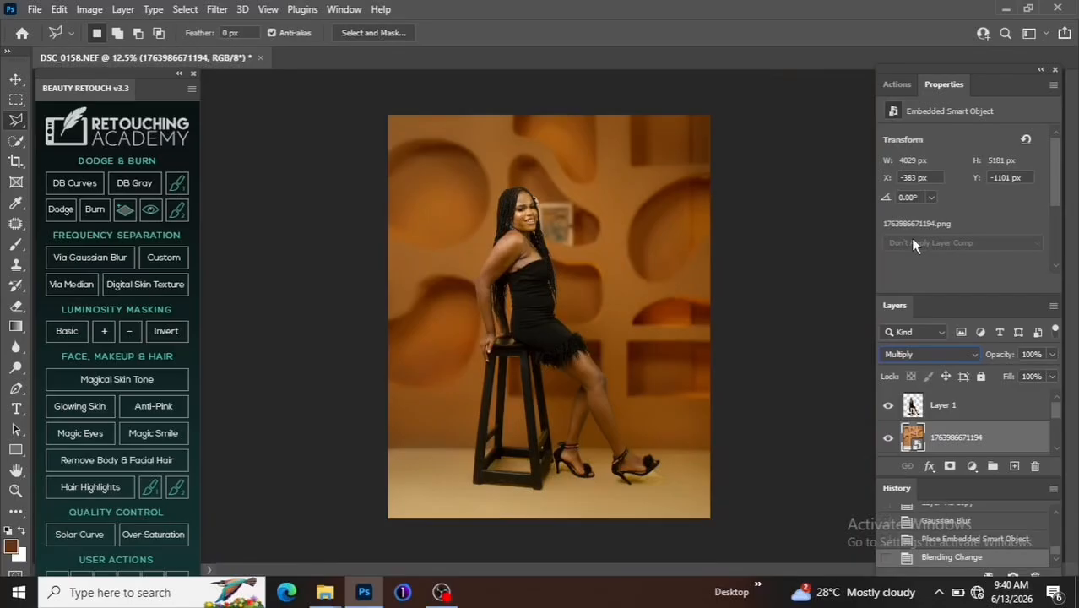
key("ctrl+z")
key("ctrl+z")
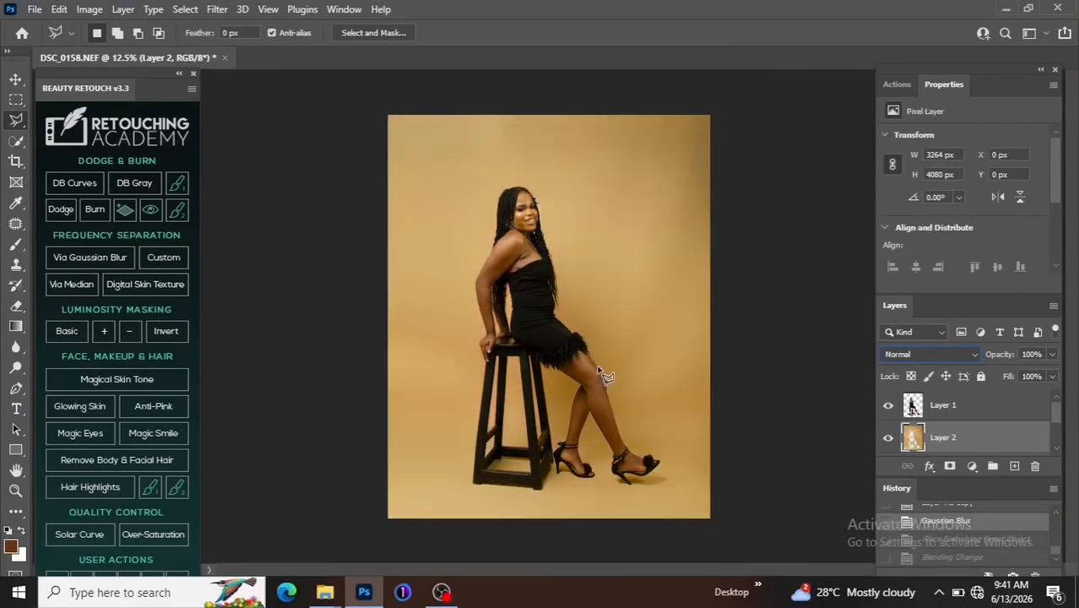
Place the images (100) backdrop from the Downloads folder into the Photoshop portrait, beneath Layer 1.
mouse_move(325, 592)
left_click(399, 545)
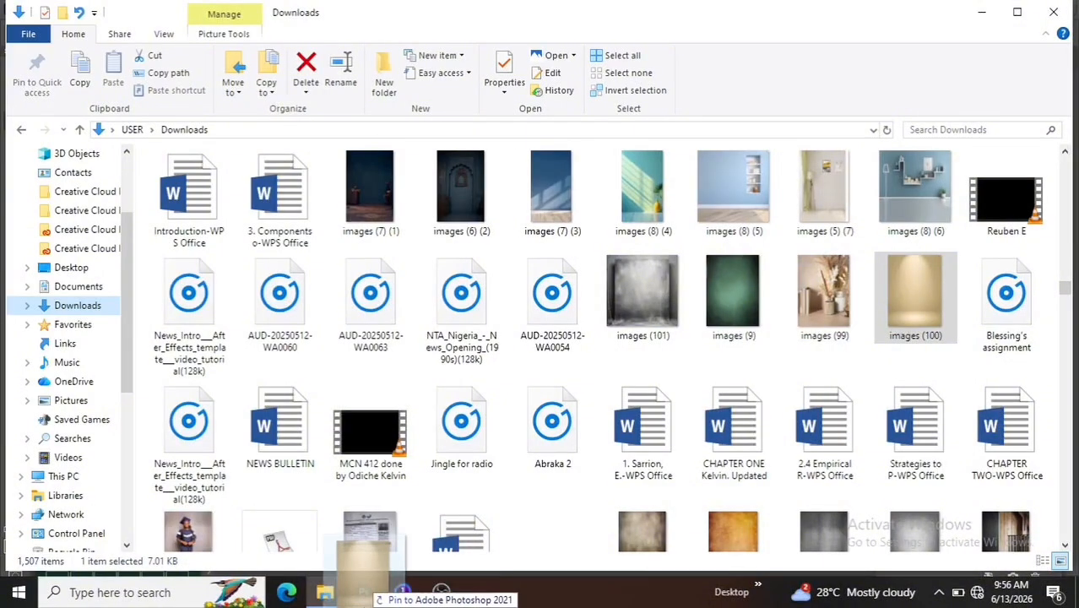
left_click(364, 592)
left_click_drag(364, 592, 523, 405)
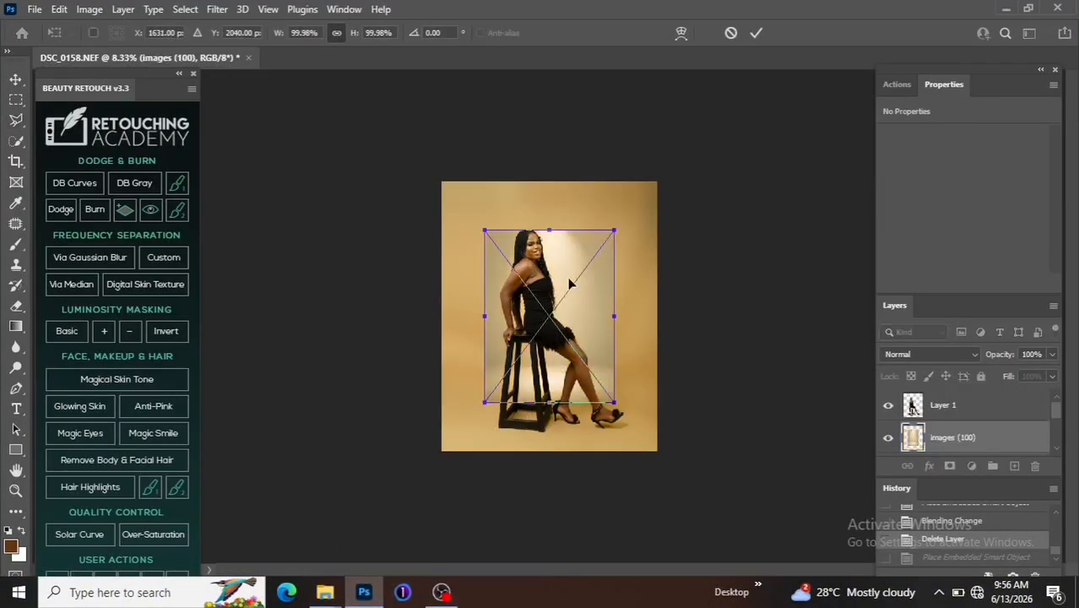
Enlarge the placed images (100) backdrop to about 3386 by 4511 px so it covers the canvas.
left_click_drag(547, 226, 549, 181)
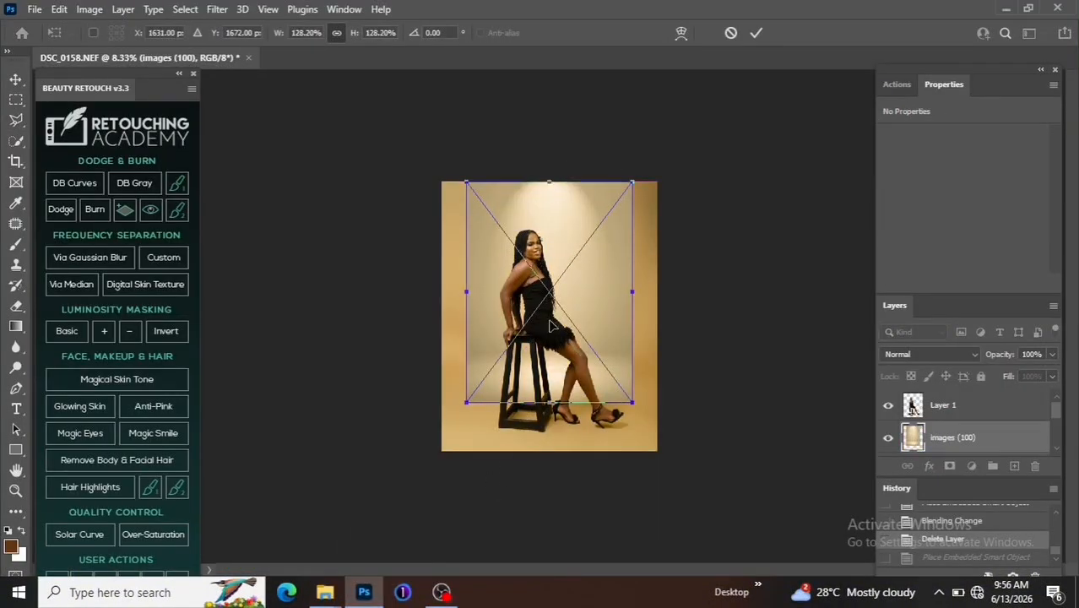
left_click_drag(550, 402, 553, 451)
left_click_drag(557, 177, 557, 154)
key("Return")
key("ctrl+plus")
key("ctrl+plus")
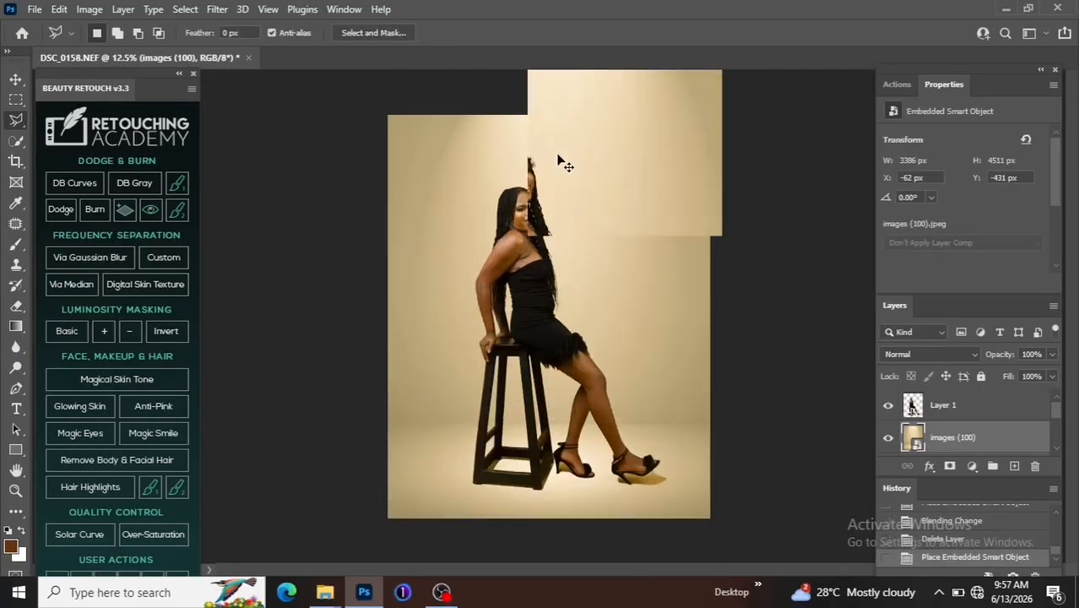
key("ctrl+minus")
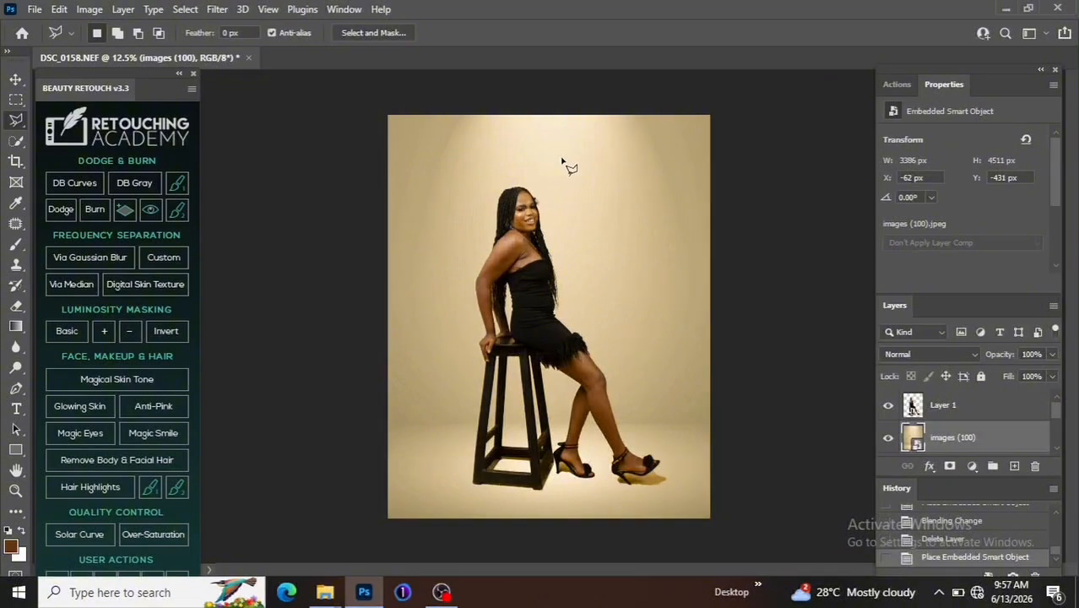
Set the images (100) layer's blend mode to Multiply and check the composite at several magnifications.
left_click(949, 357)
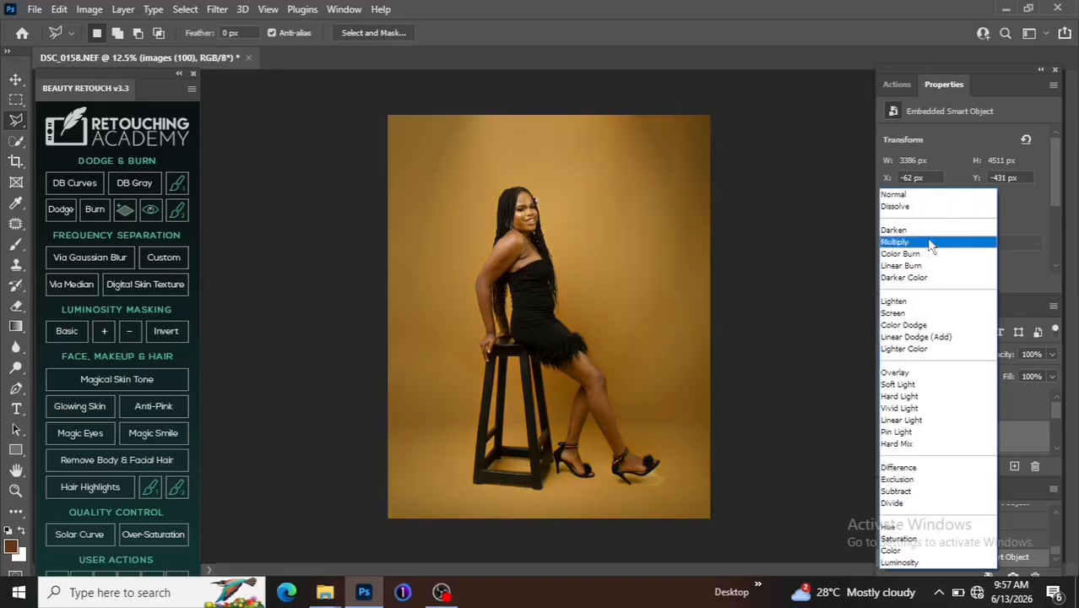
left_click(928, 243)
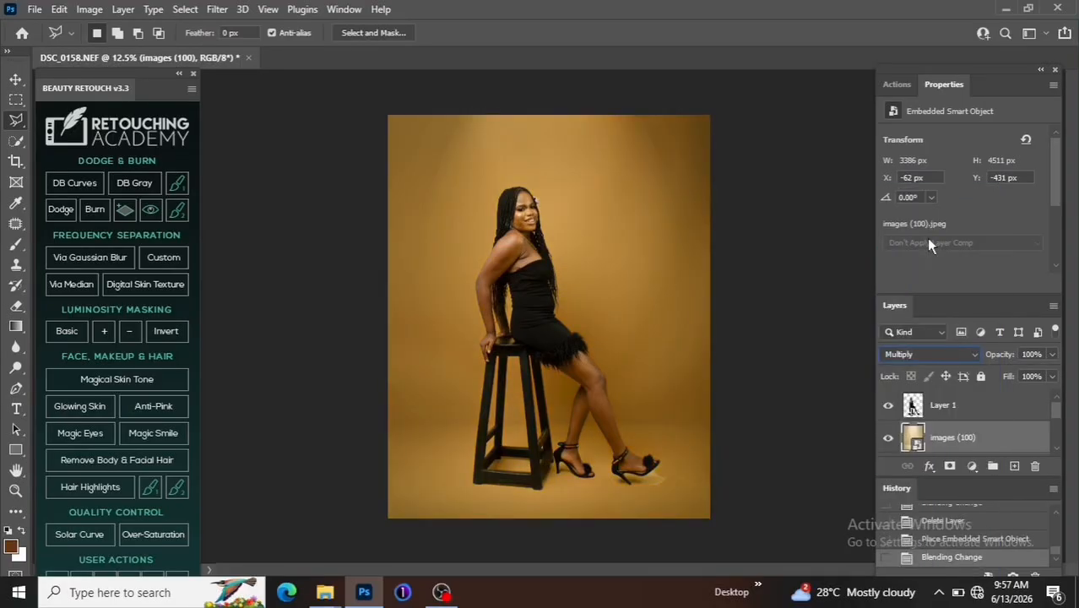
key("ctrl+plus")
key("ctrl+plus")
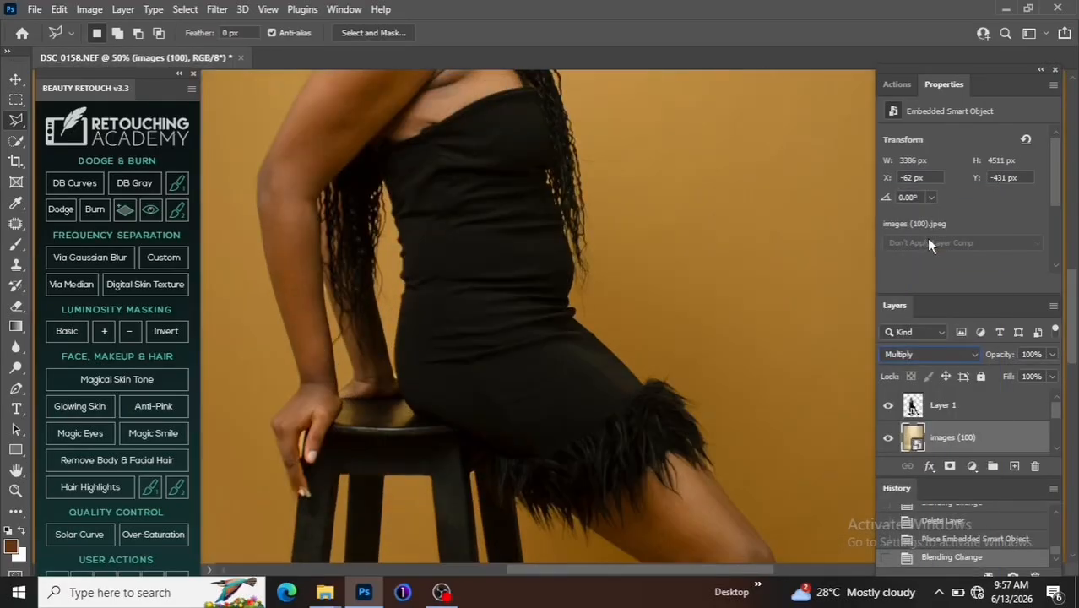
key("ctrl+minus")
key("ctrl+minus")
key("ctrl+minus")
key("ctrl+plus")
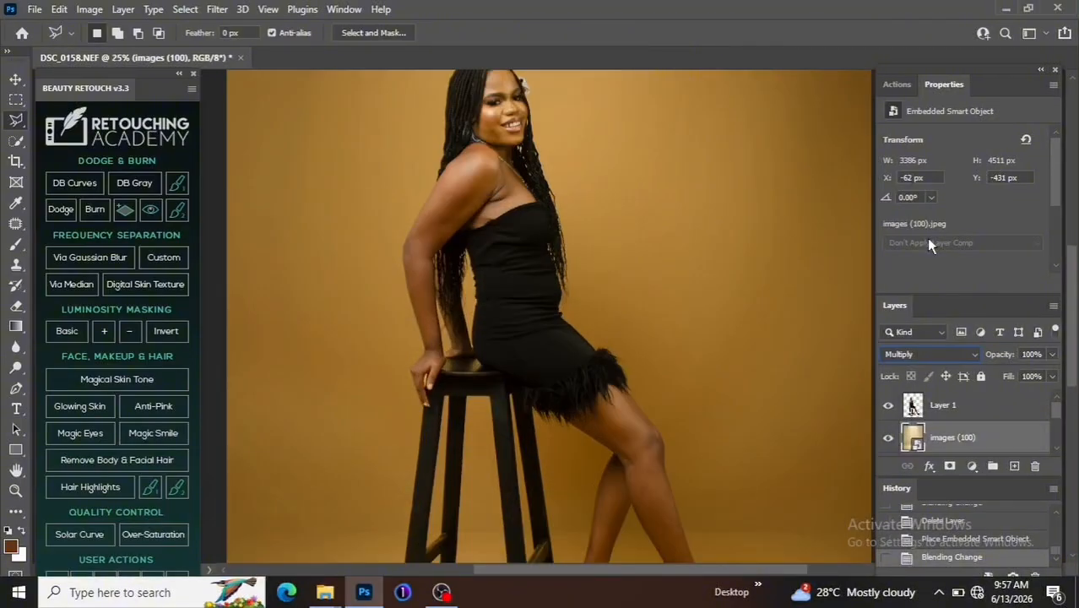
Outline the pale backdrop patch beneath the woman's raised front shoe with the Polygonal Lasso and cut it from Layer 1.
key("ctrl+plus")
key("ctrl+plus")
left_click_drag(1074, 296, 1076, 416)
left_click_drag(672, 570, 745, 564)
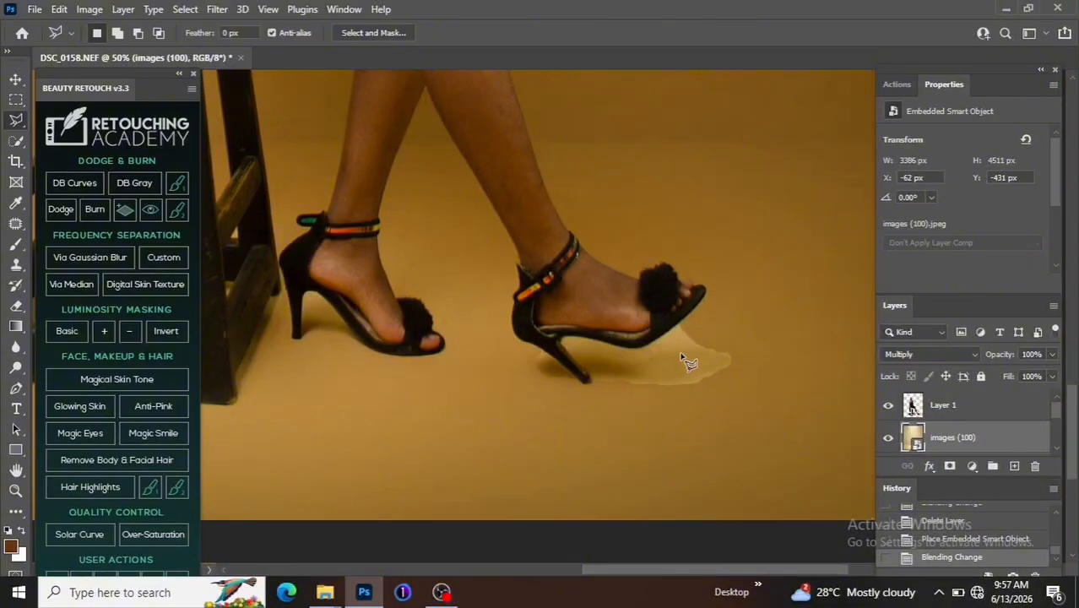
left_click(706, 308)
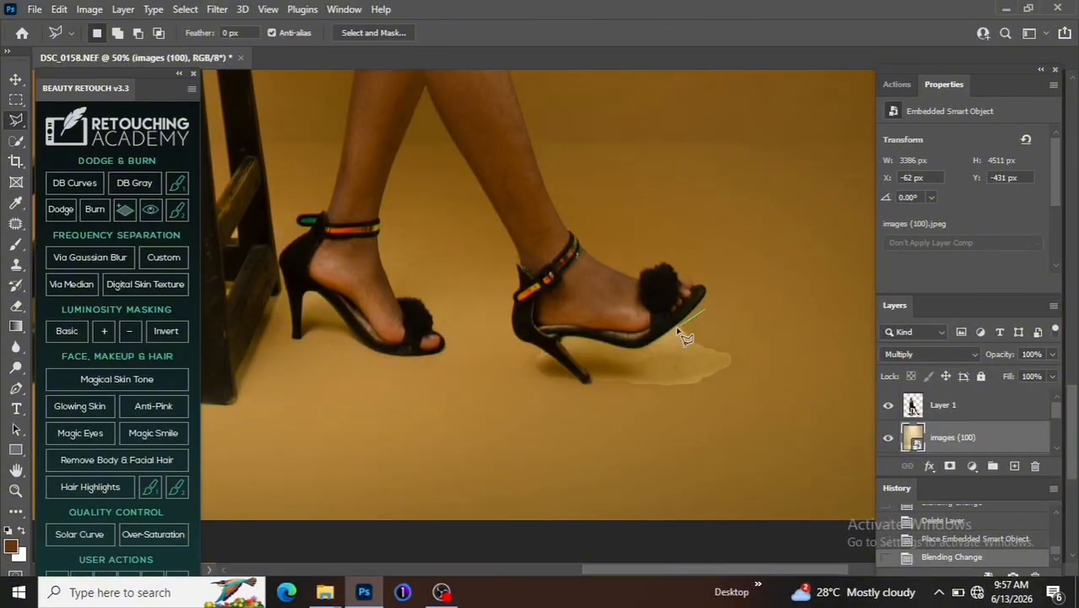
left_click(635, 348)
left_click(601, 393)
left_click(736, 404)
left_click(793, 346)
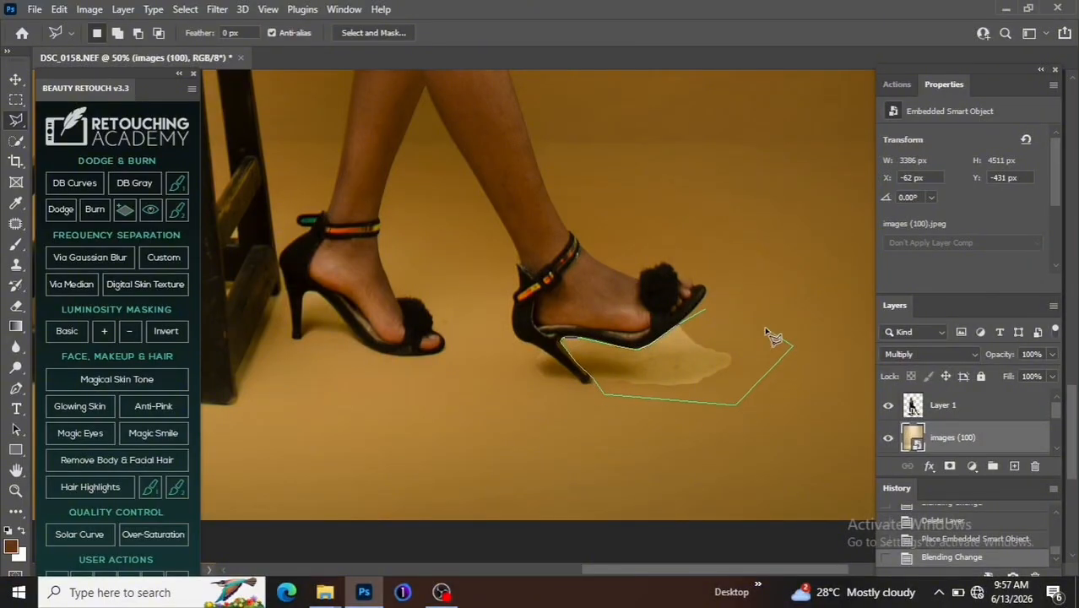
left_click(753, 322)
left_click(705, 311)
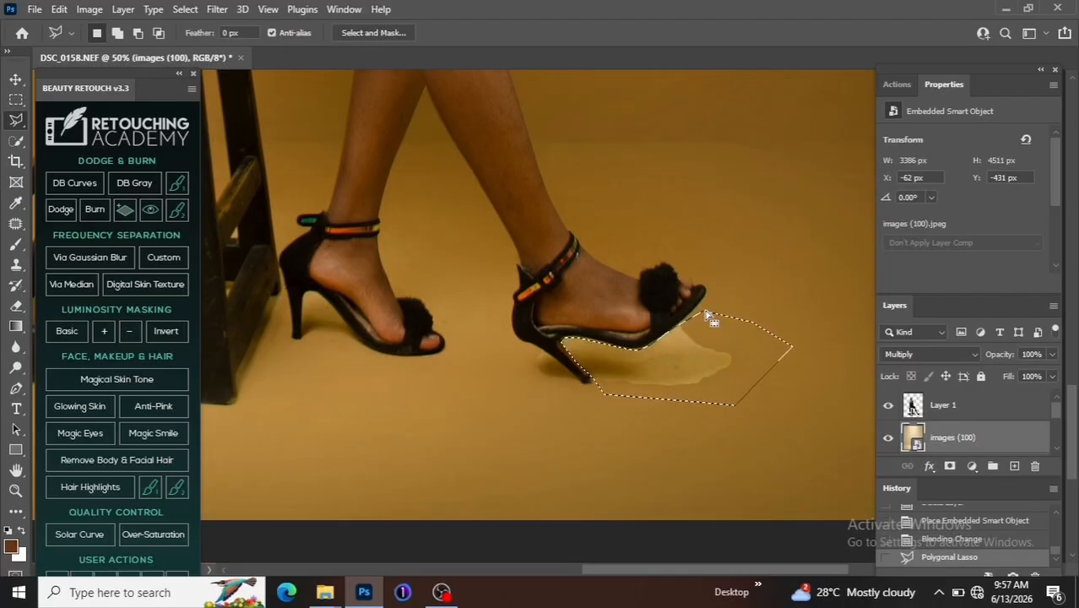
left_click(977, 414)
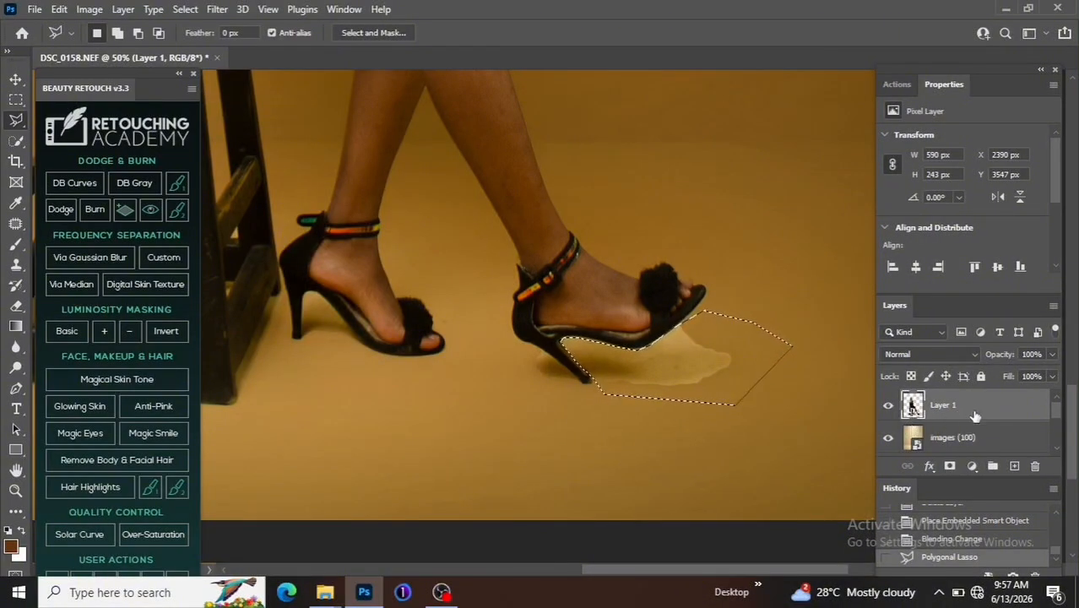
key("ctrl+x")
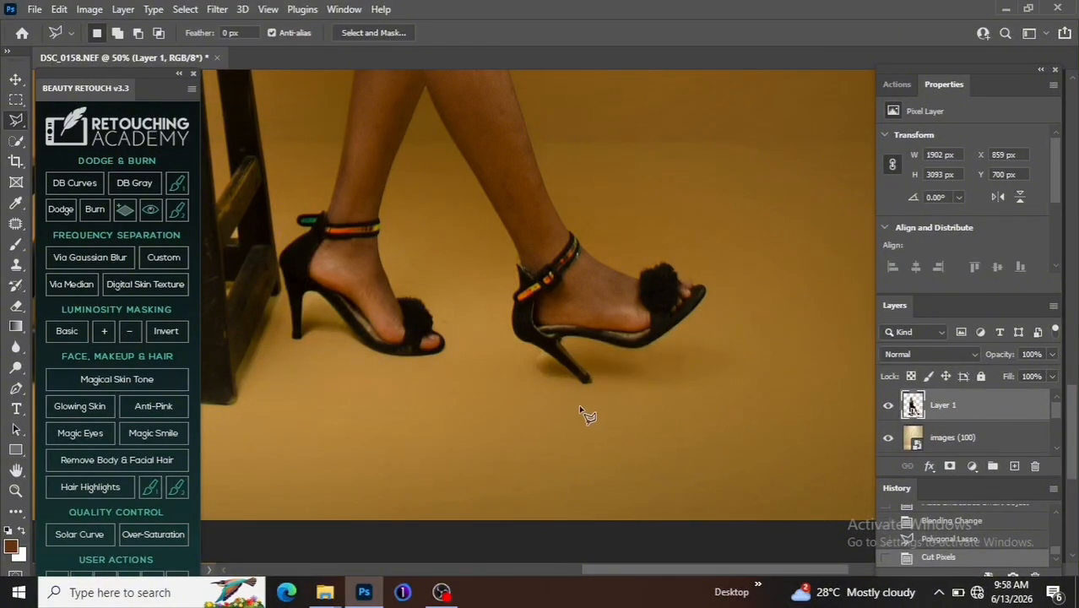
Select the leftover backdrop patch behind the front shoe's heel and cut it from Layer 1.
left_click(541, 352)
left_click(498, 364)
left_click(524, 395)
left_click(597, 407)
key("ctrl+x")
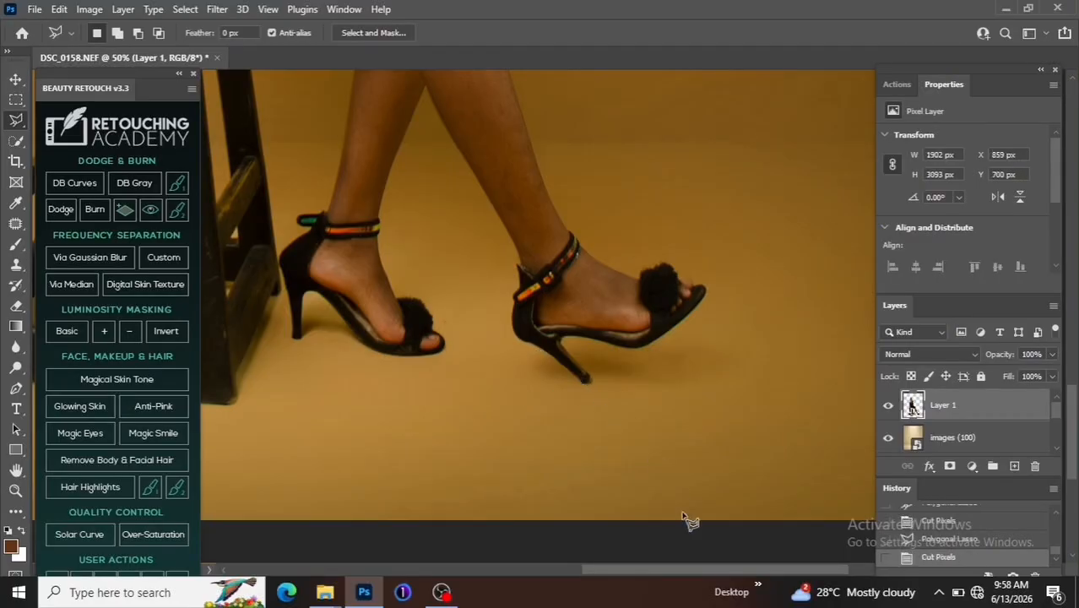
Cut the backdrop remnants between the heel and sole of the shoe nearest the stool out of Layer 1.
left_click_drag(701, 574, 631, 578)
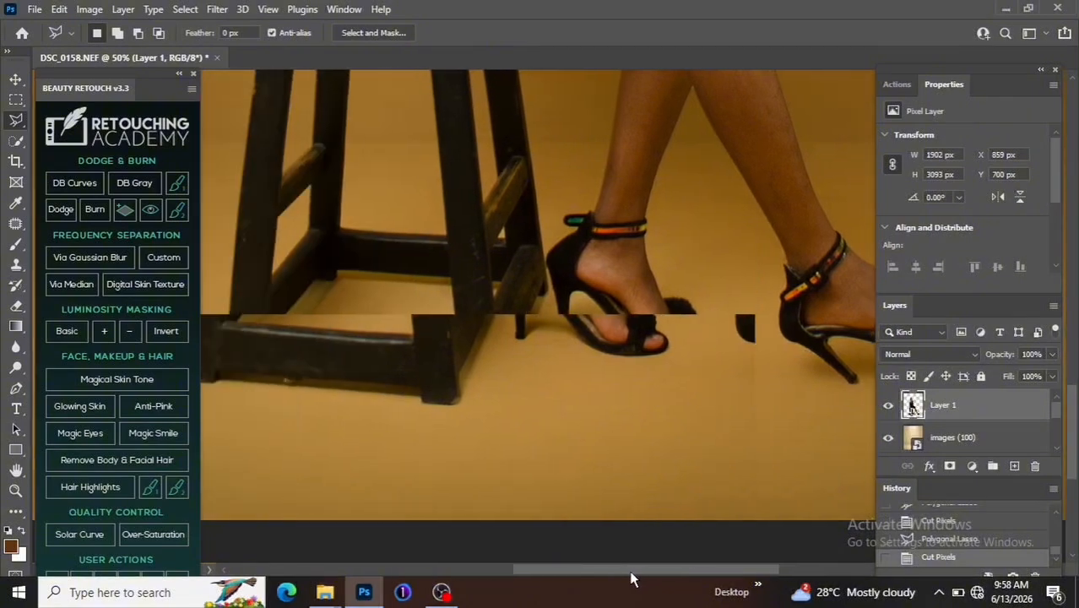
left_click(644, 355)
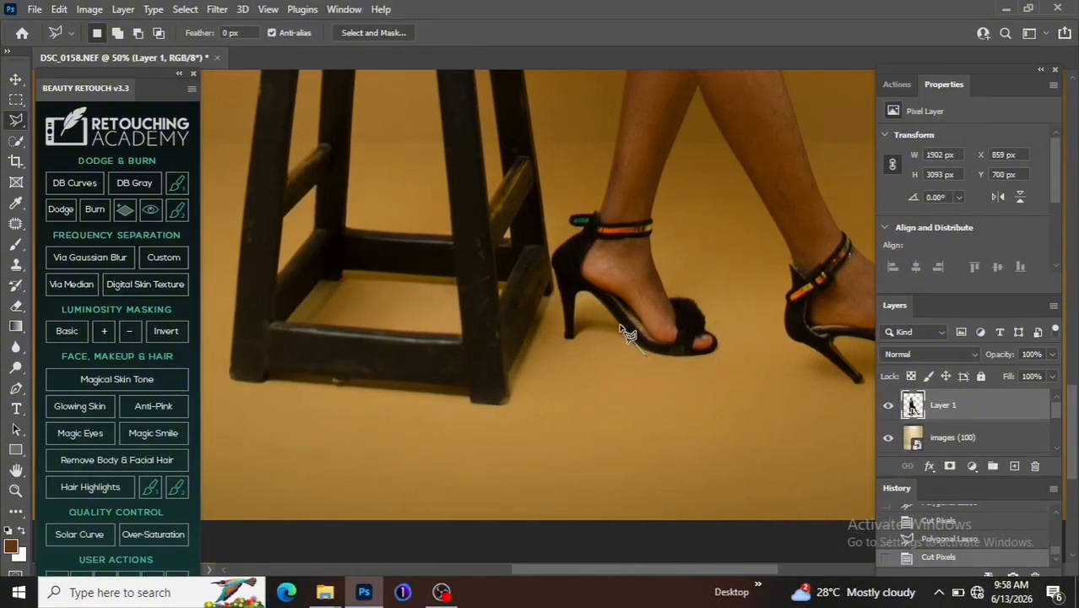
left_click(588, 298)
left_click(577, 312)
left_click(575, 342)
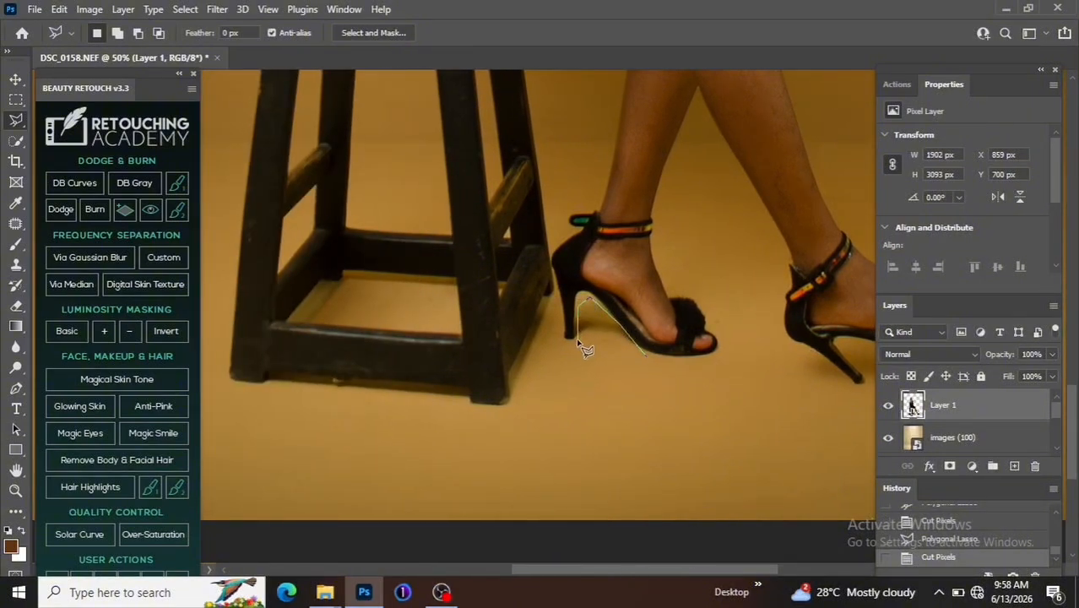
left_click(646, 363)
key("ctrl+x")
left_click(607, 328)
left_click(577, 339)
double_click(613, 338)
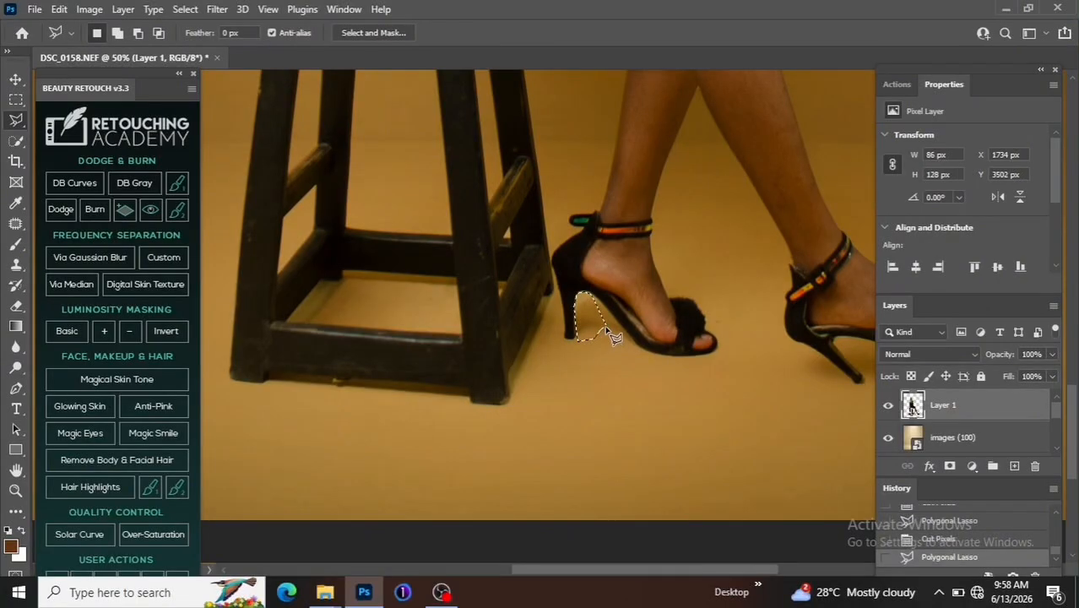
key("ctrl+x")
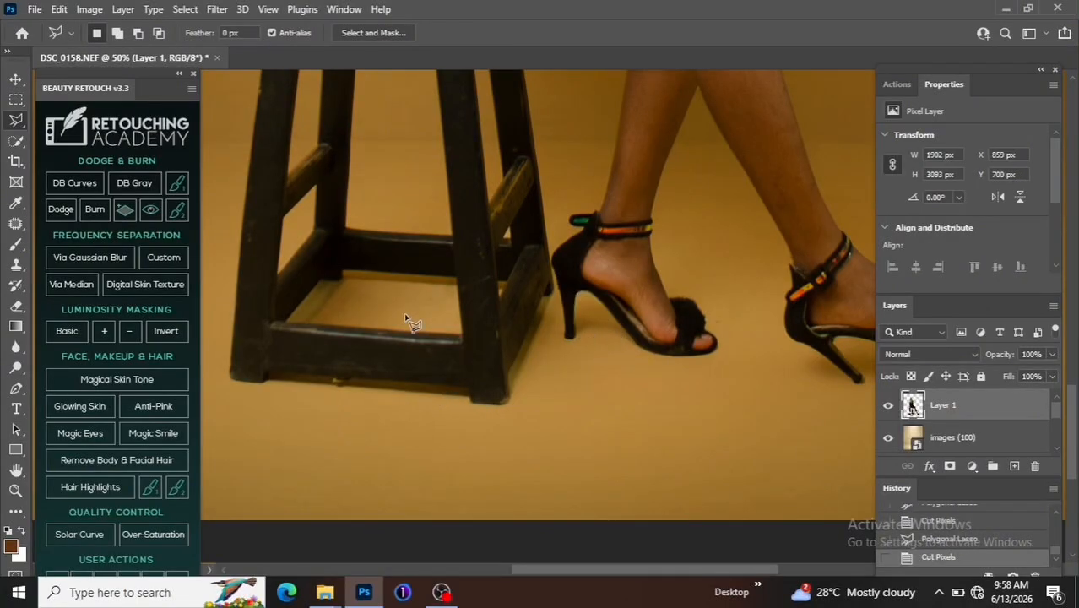
Select the leftover floor area inside the stool's base frame and cut it from Layer 1.
left_click(318, 283)
left_click(287, 321)
left_click(323, 324)
left_click(381, 289)
key("ctrl+x")
Outline the strip beneath the stool's front bottom rail with the Polygonal Lasso and cut it from Layer 1.
left_click(446, 453)
left_click(469, 390)
left_click(272, 372)
left_click(274, 405)
left_click(411, 431)
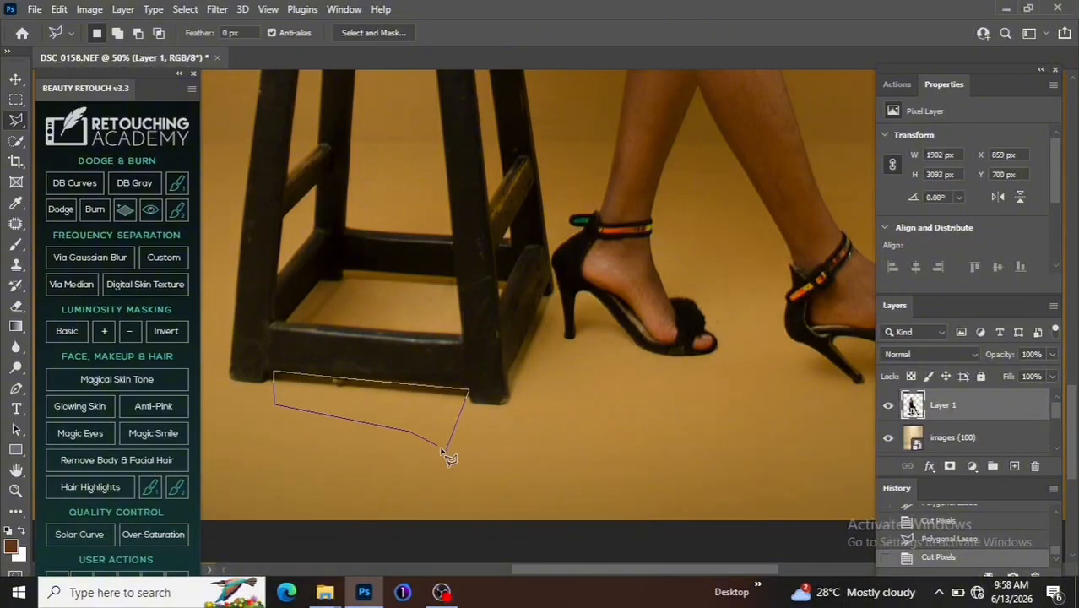
left_click(447, 454)
key("ctrl+x")
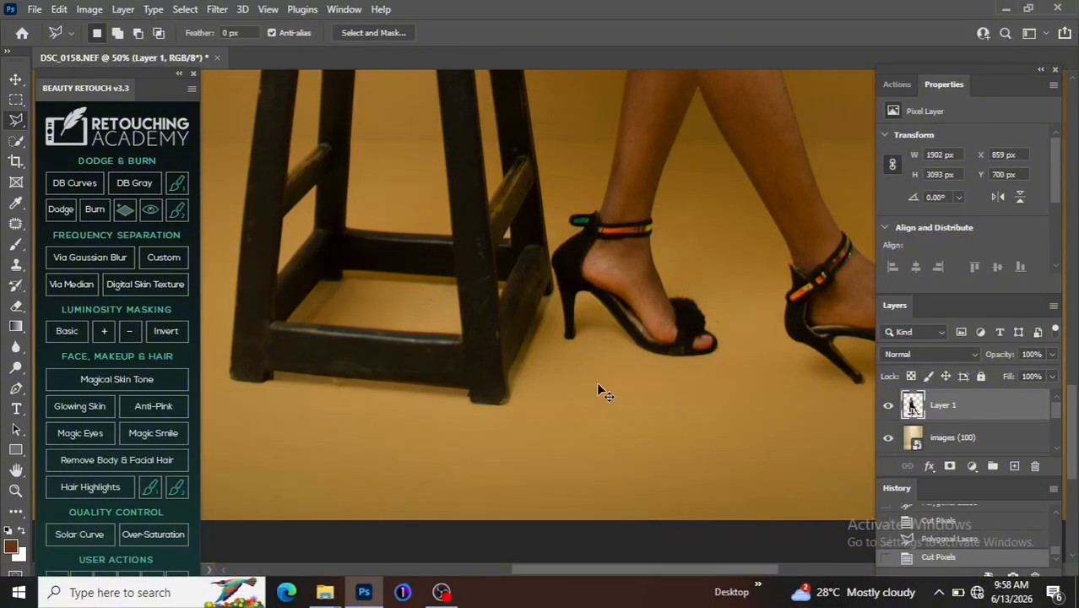
Review the whole composite, and inspect the woman's upper body and face up close at 100%.
key("ctrl+minus")
key("ctrl+minus")
key("ctrl+minus")
key("ctrl+minus")
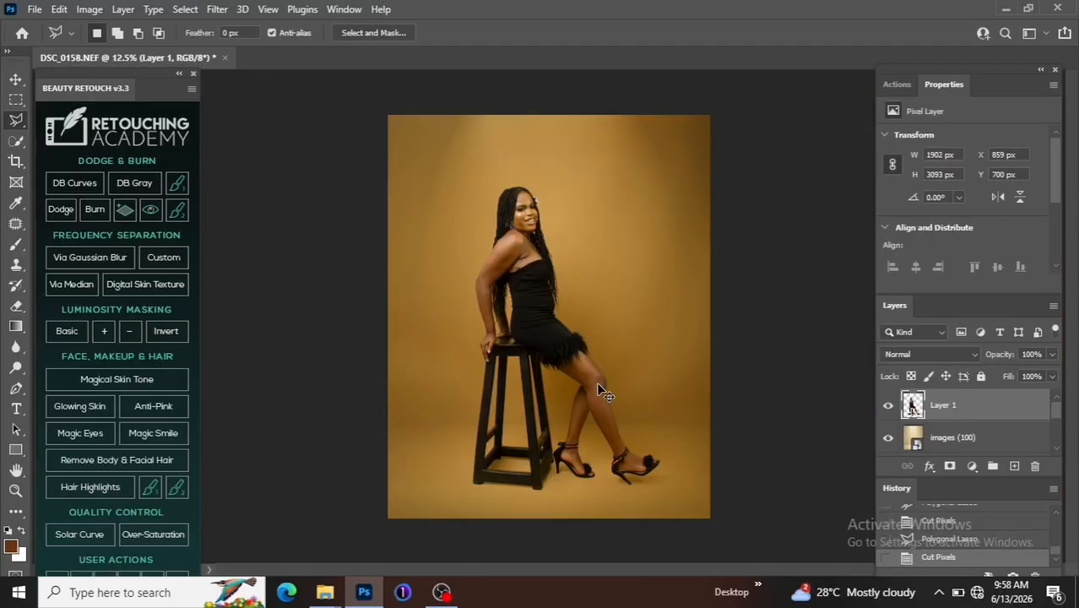
key("ctrl+plus")
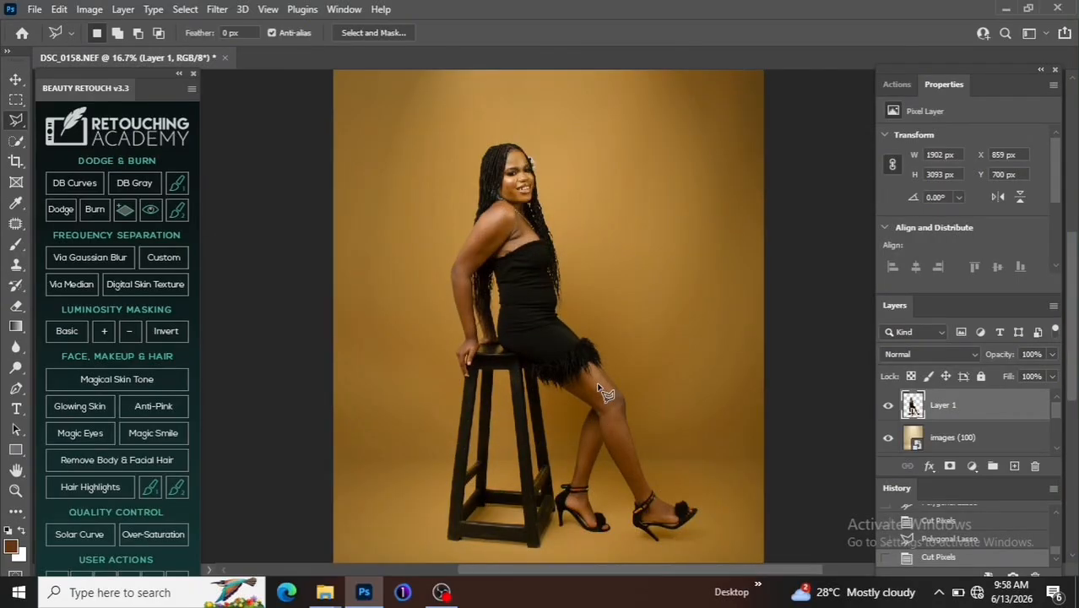
key("ctrl+plus")
key("ctrl+plus")
key("ctrl+plus")
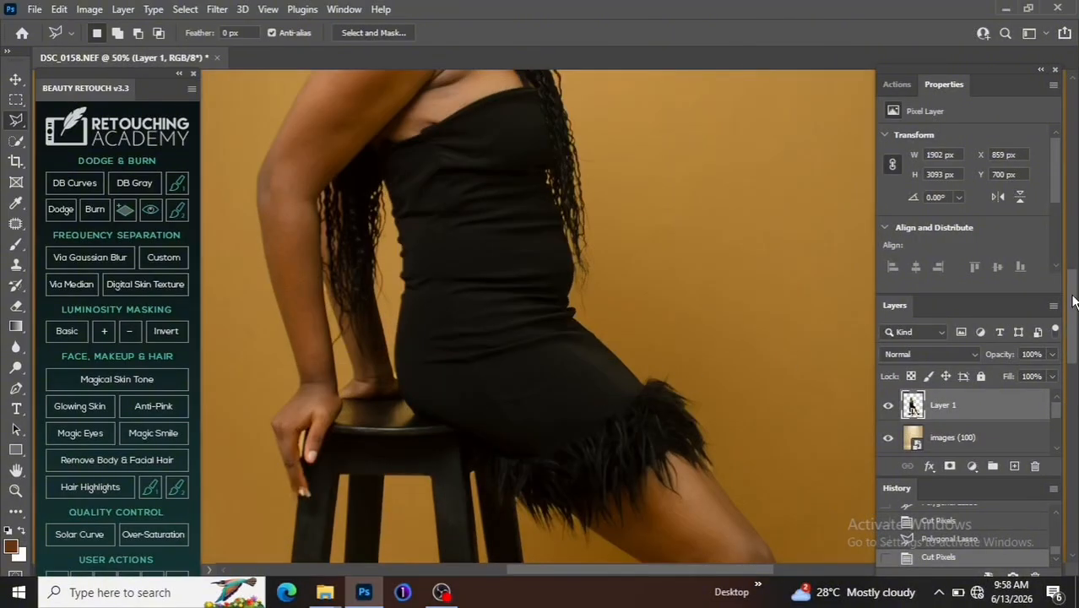
left_click_drag(1073, 301, 1071, 240)
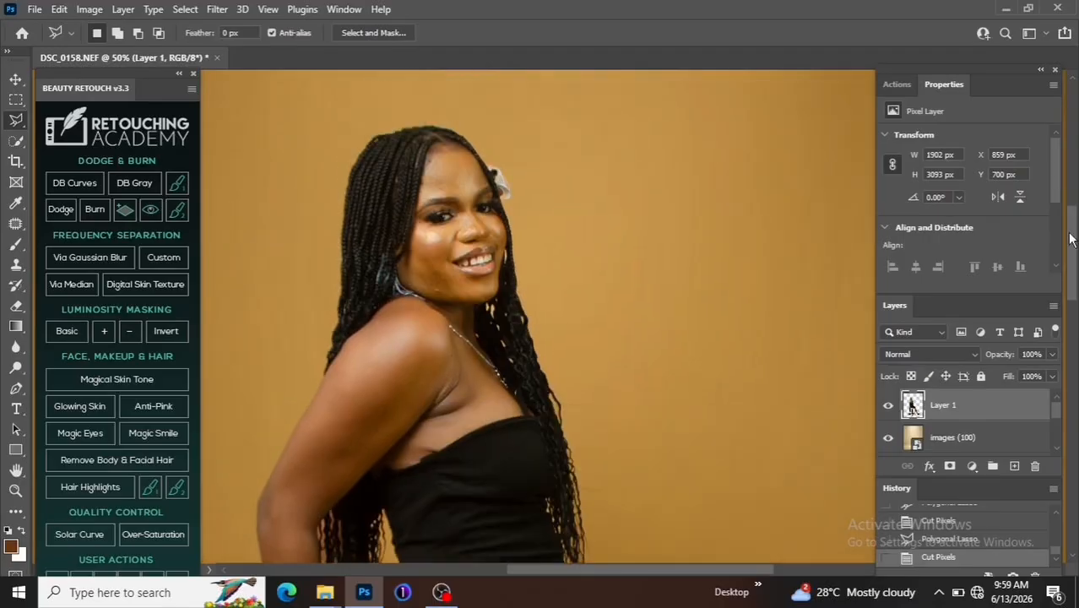
left_click_drag(652, 567, 638, 569)
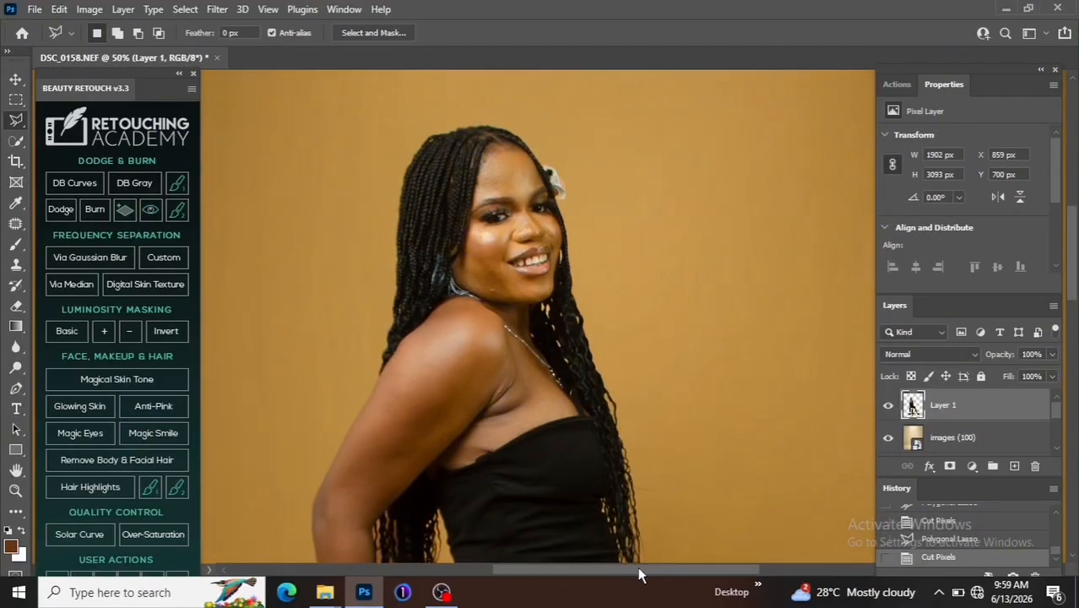
key("ctrl+plus")
key("ctrl+plus")
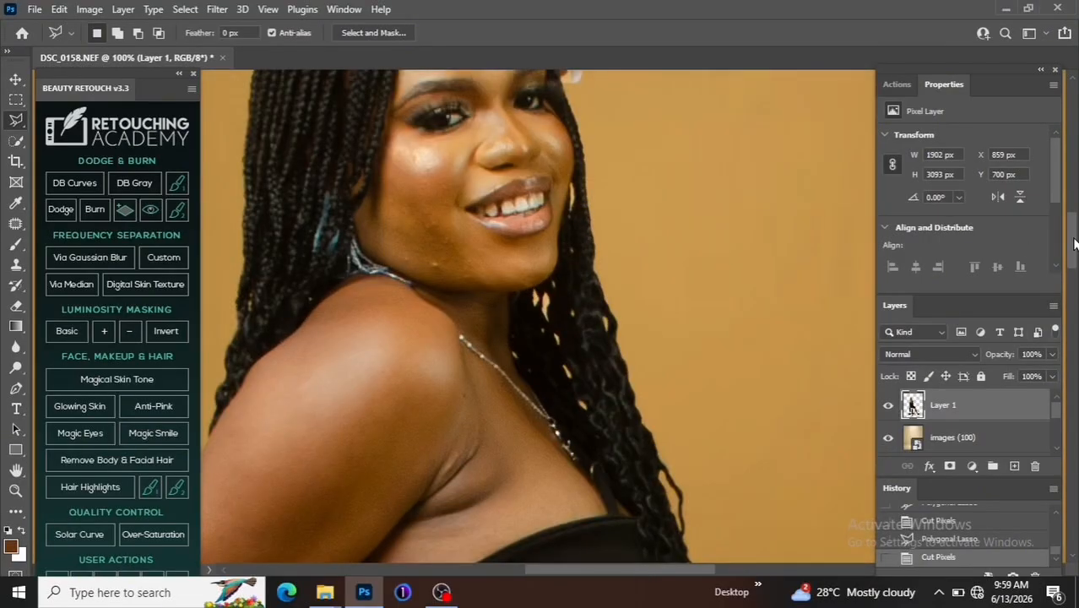
left_click_drag(1074, 243, 1072, 232)
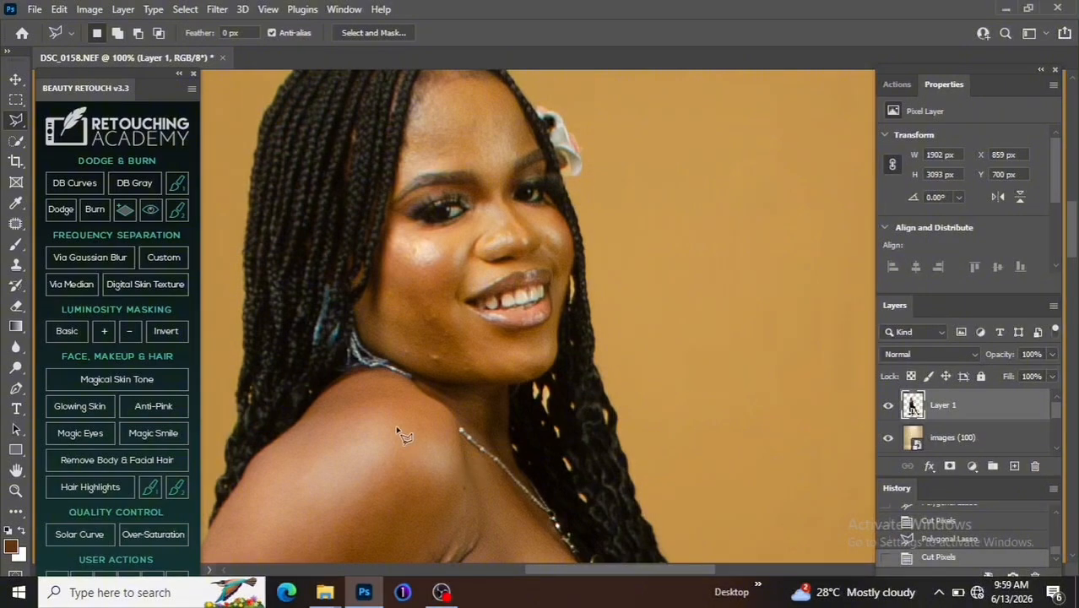
Remove the blemishes on the woman's cheek and jaw on Layer 1 using a 15 px Spot Healing Brush.
key("j")
key("shift+j")
key("shift+j")
key("shift+j")
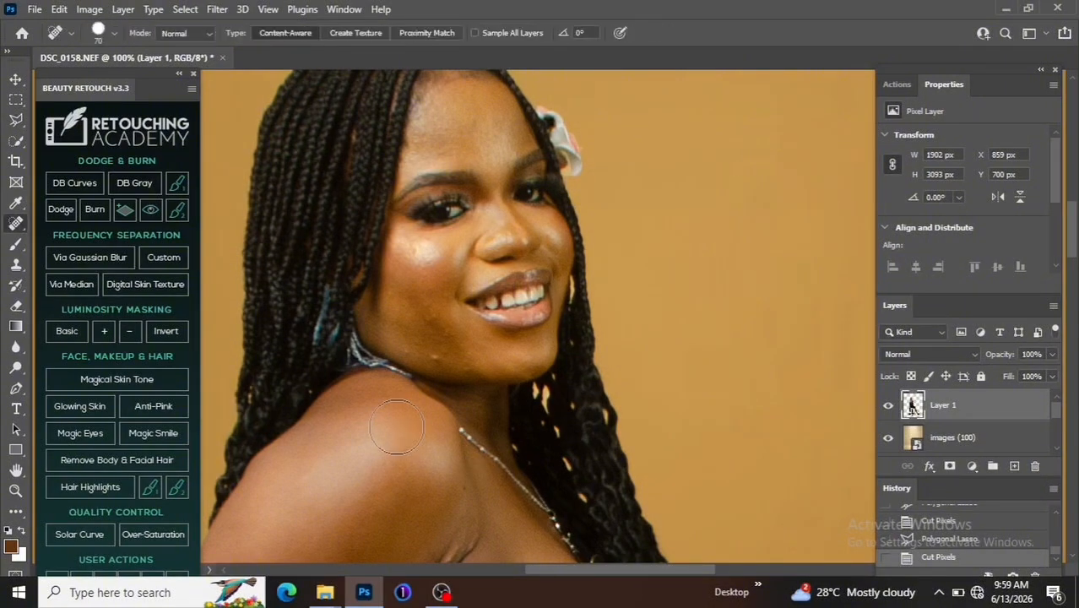
key("bracketleft")
key("bracketleft")
left_click(436, 363)
left_click(445, 336)
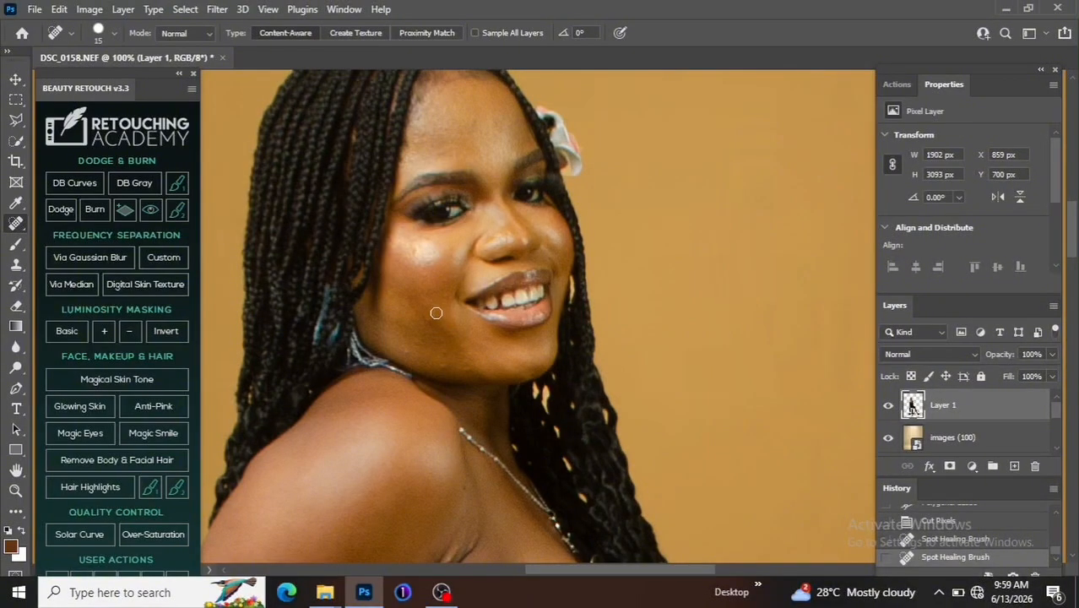
left_click(432, 314)
left_click_drag(403, 352, 415, 357)
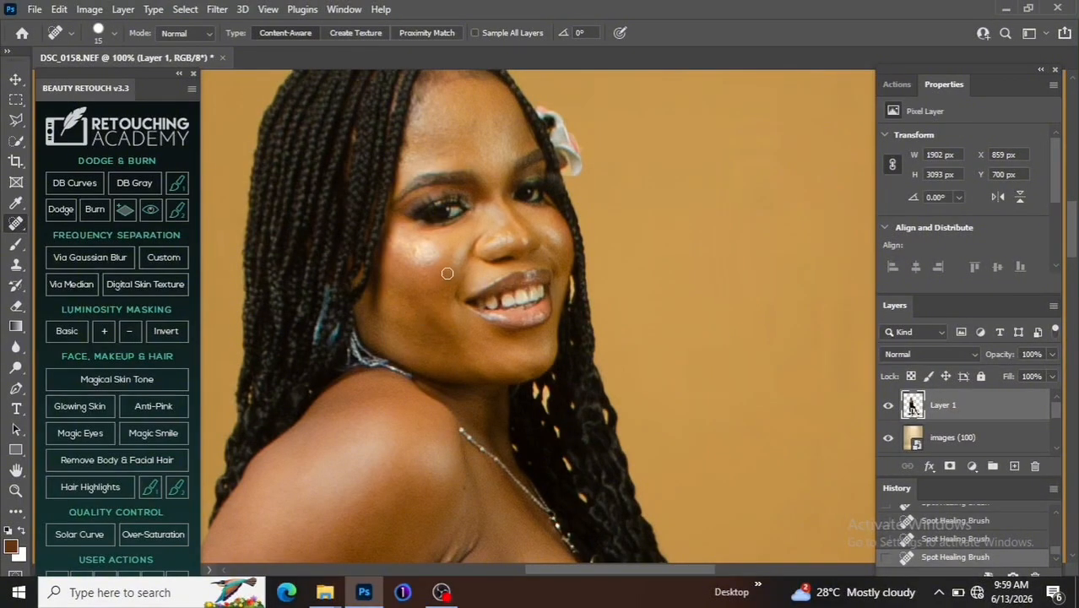
left_click(386, 297)
Inspect the healed facial skin at several magnifications.
key("ctrl+minus")
key("ctrl+minus")
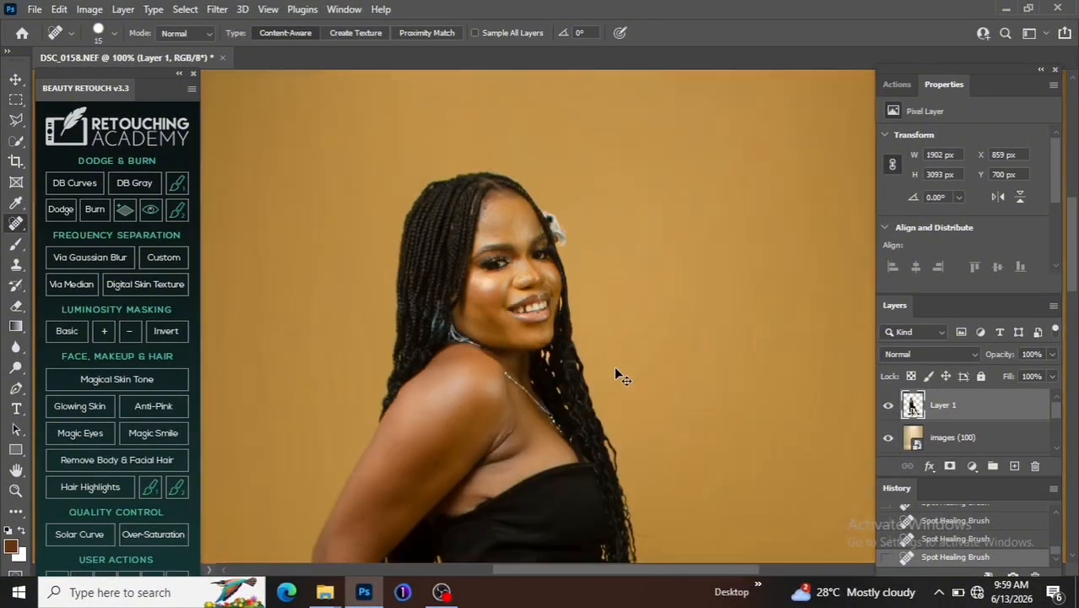
key("ctrl+plus")
key("ctrl+plus")
key("ctrl+plus")
key("ctrl+minus")
key("ctrl+minus")
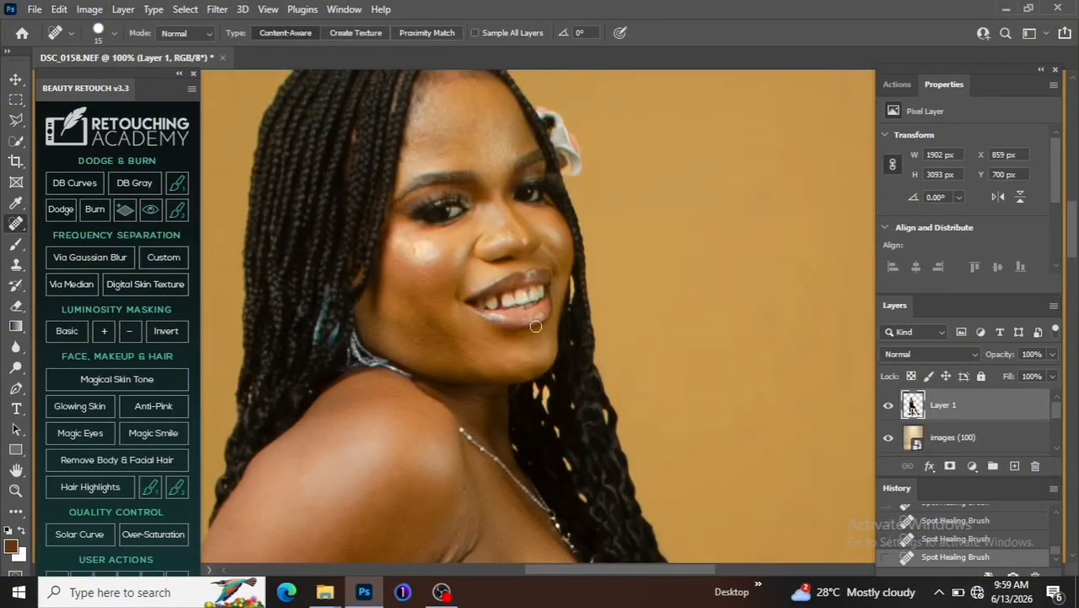
Add a Black & White adjustment layer above Layer 1 with Yellows at 208, and invert its mask.
left_click(973, 465)
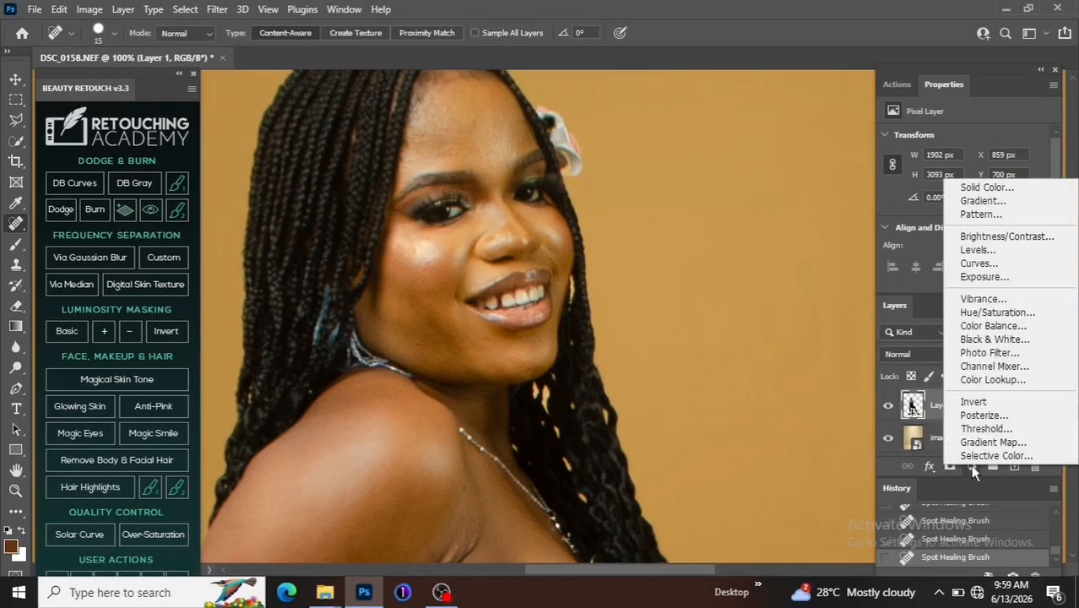
left_click(1010, 341)
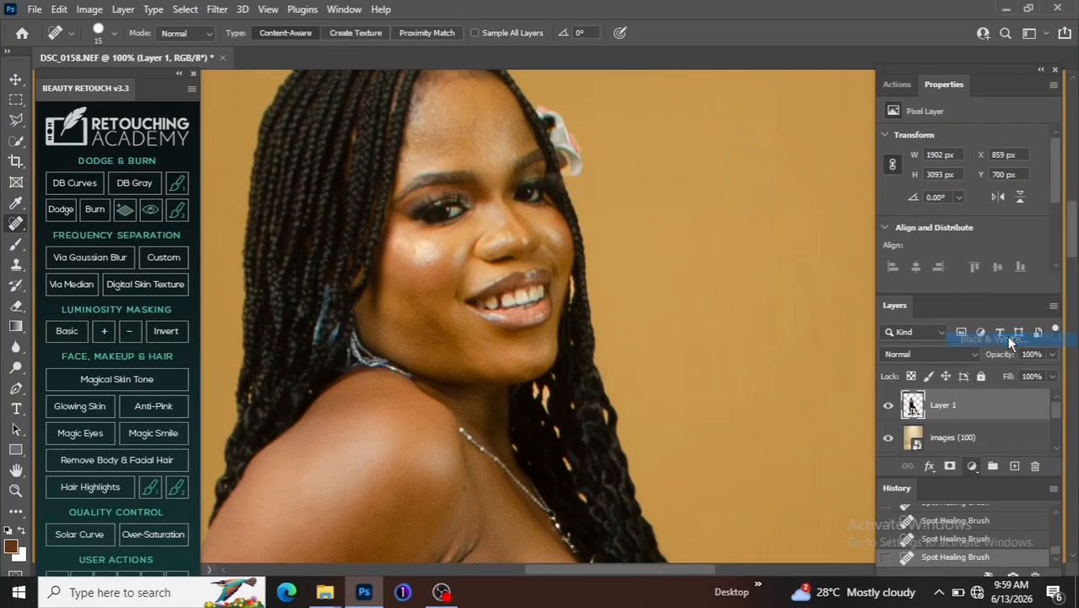
left_click_drag(965, 226, 1012, 230)
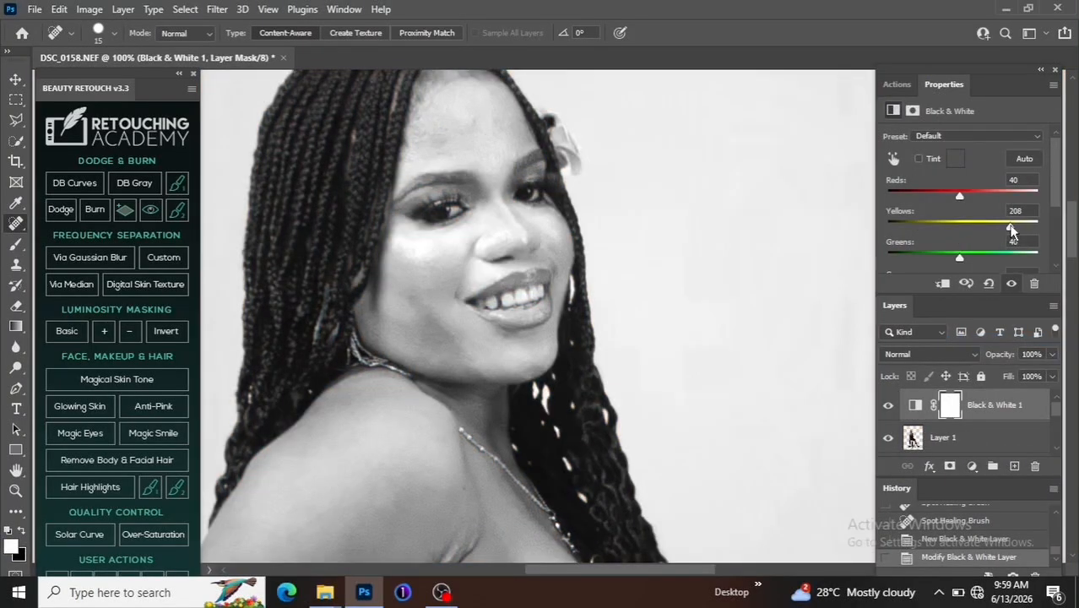
key("ctrl+i")
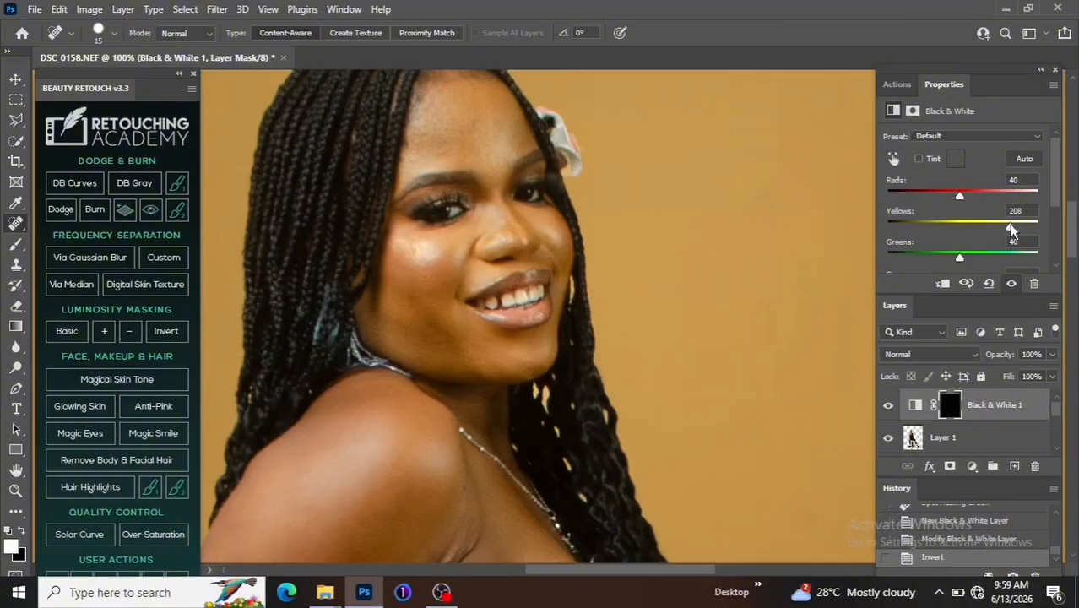
Whiten the eyes with a 10 px brush and the teeth with a 15 px brush, painting white at 38% opacity on the Black & White mask.
key("b")
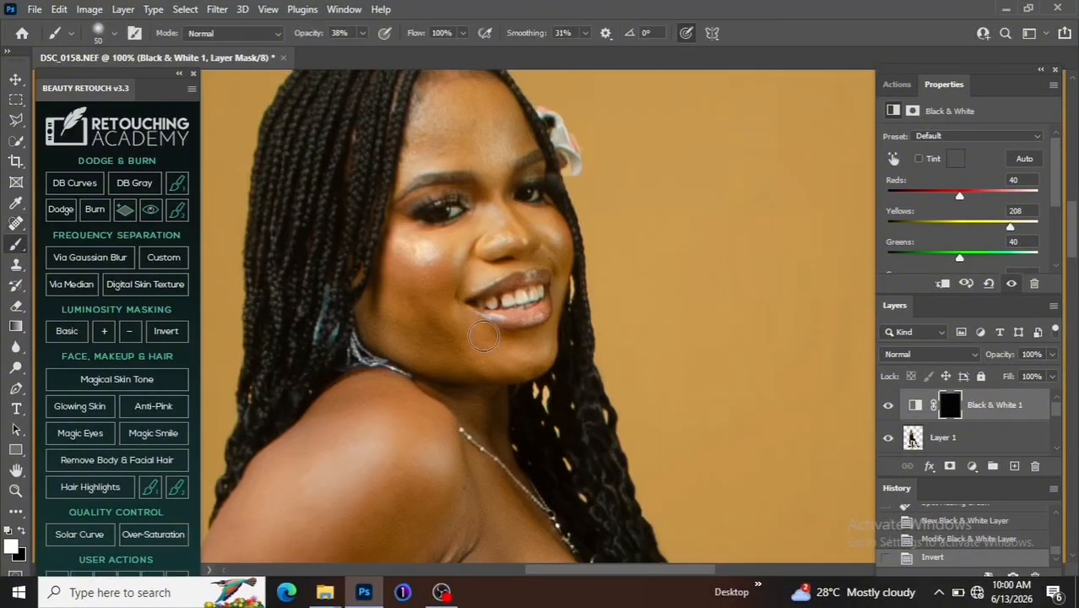
key("bracketleft")
key("bracketleft")
key("ctrl+plus")
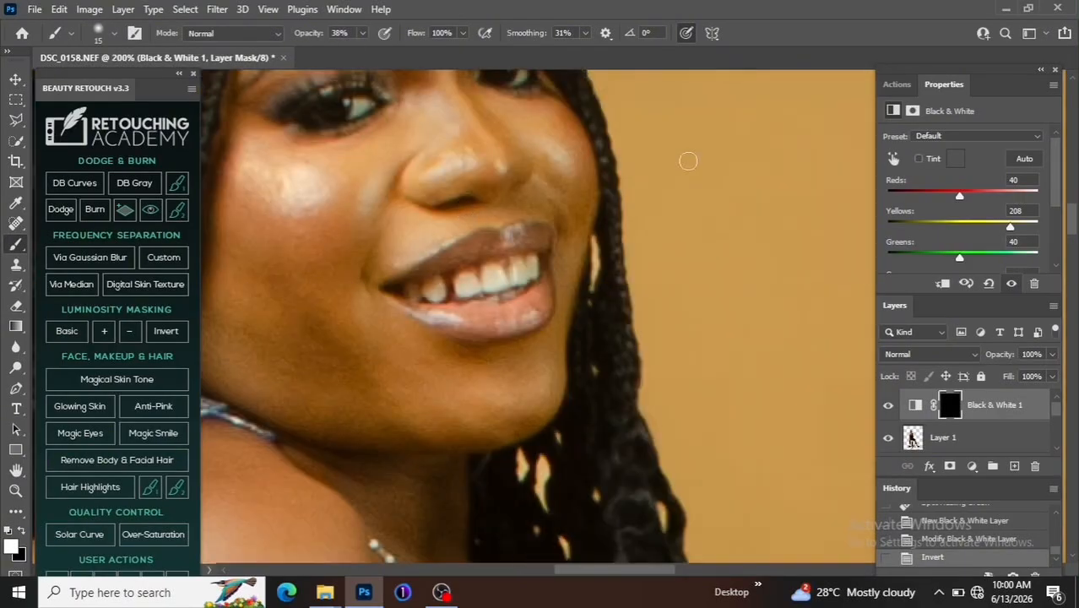
key("ctrl+minus")
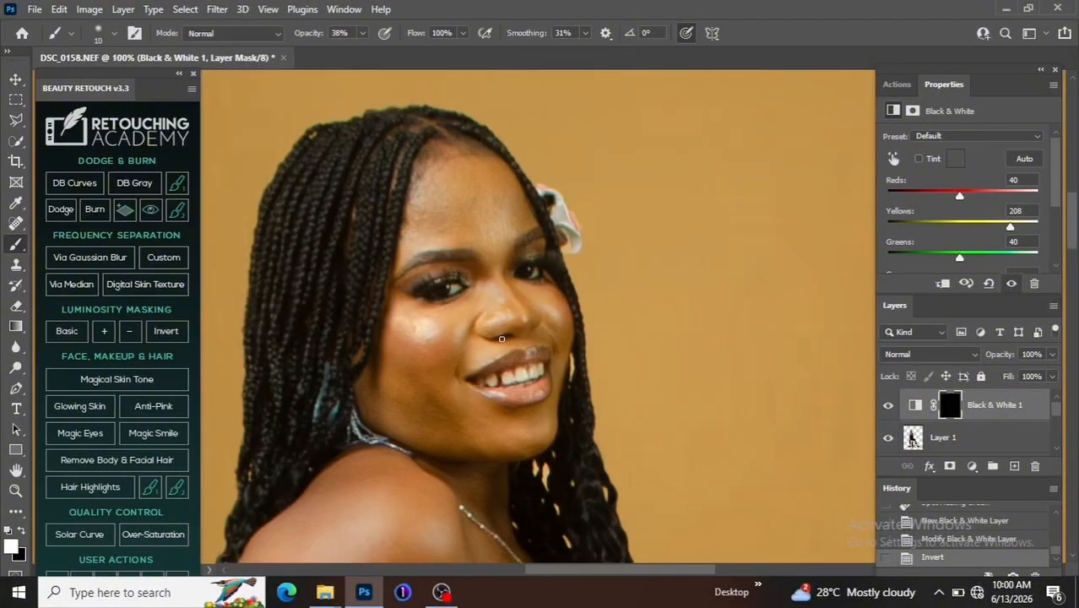
mouse_move(460, 288)
left_mouse_down()
mouse_move(448, 291)
mouse_move(464, 287)
left_mouse_up()
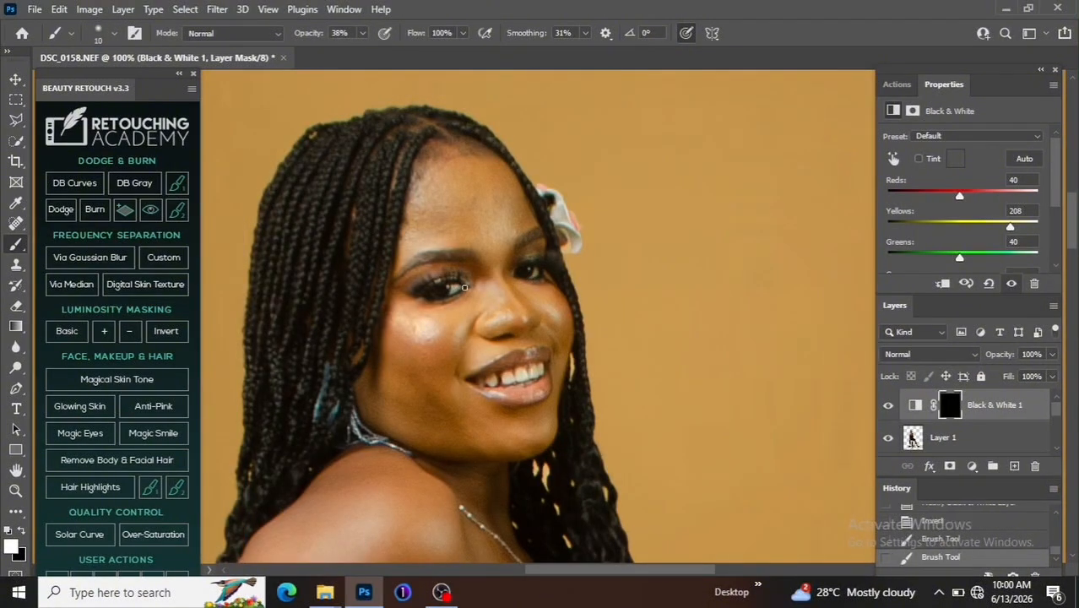
left_click_drag(535, 271, 533, 270)
key("bracketright")
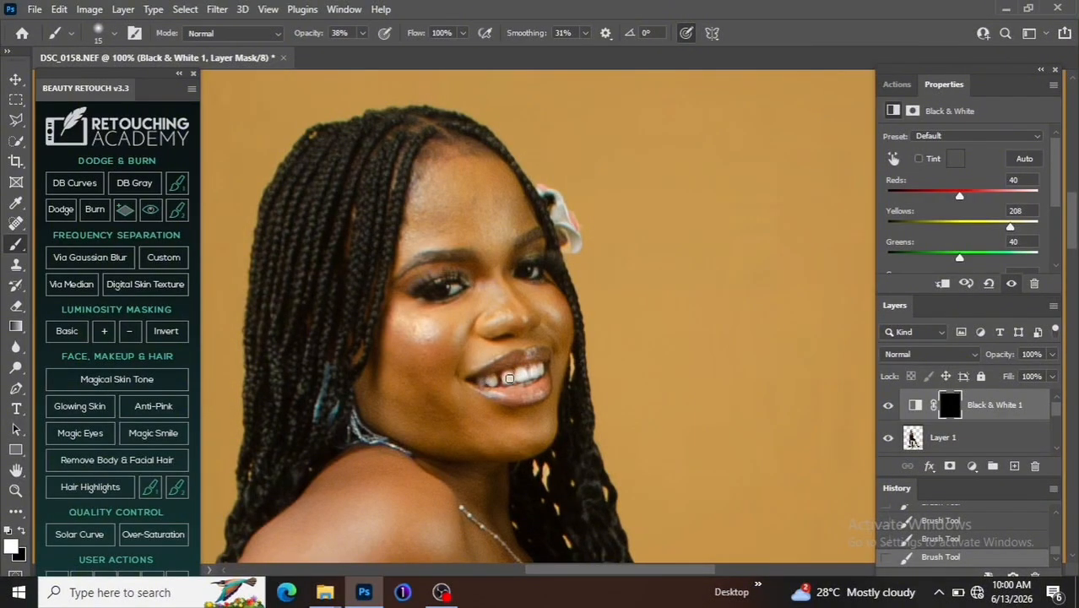
Run the Gaussian Blur frequency separation from Layer 1 with a 2-pixel radius.
key("ctrl+minus")
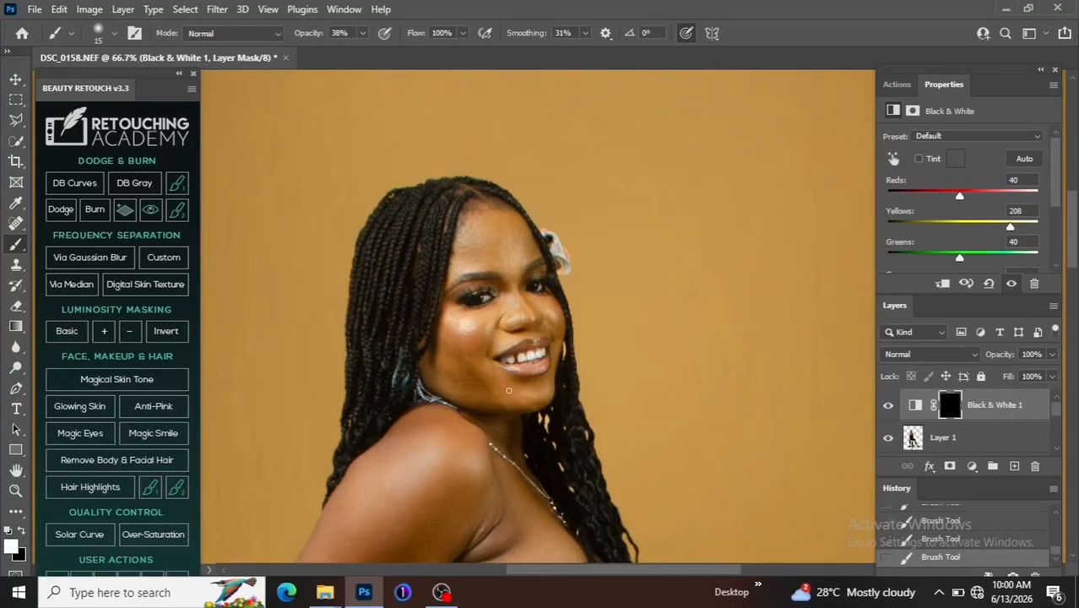
left_click(953, 438)
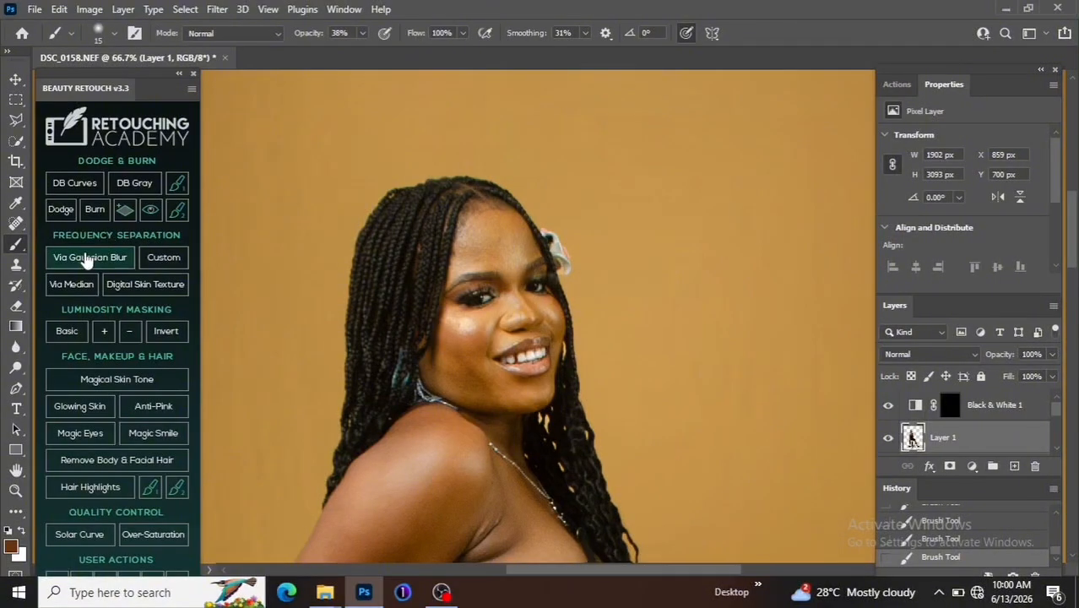
left_click(79, 264)
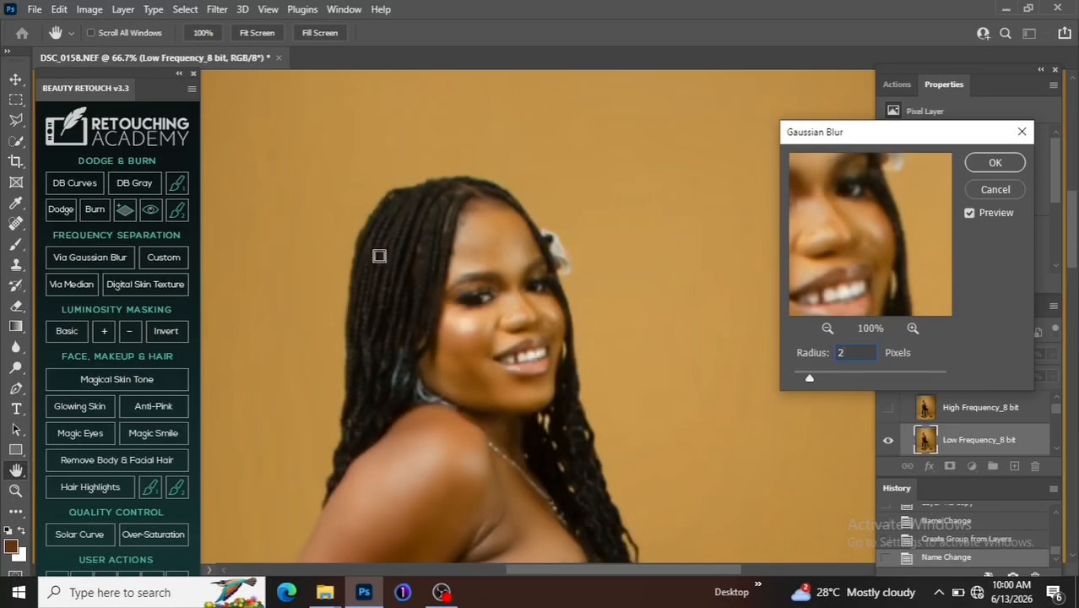
left_click(995, 162)
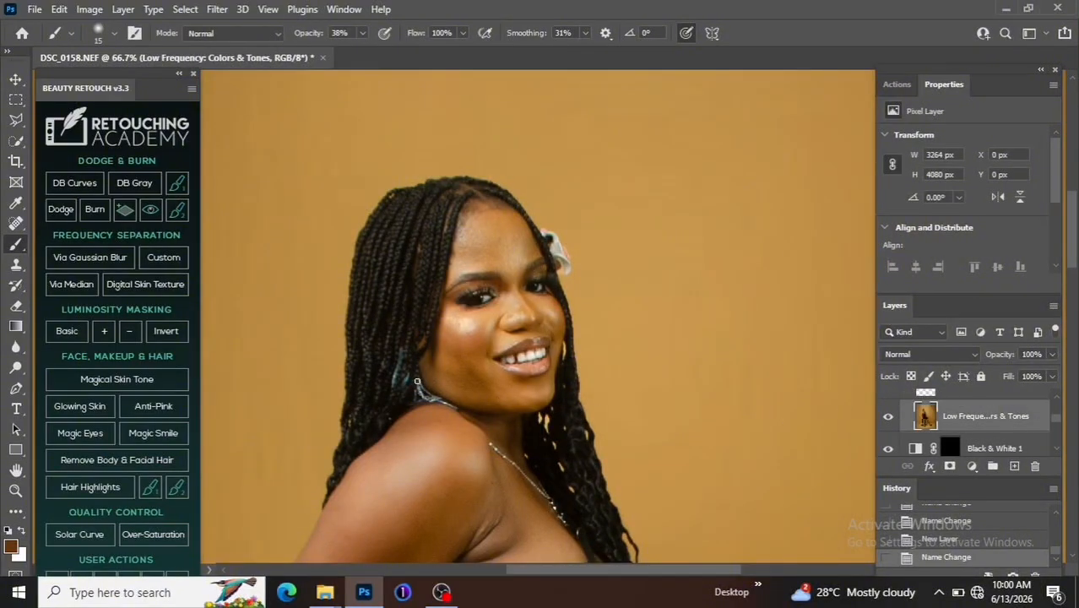
Select the skin of the forehead, cheek, jaw and chin with the freehand Lasso on the low-frequency layer.
key("l")
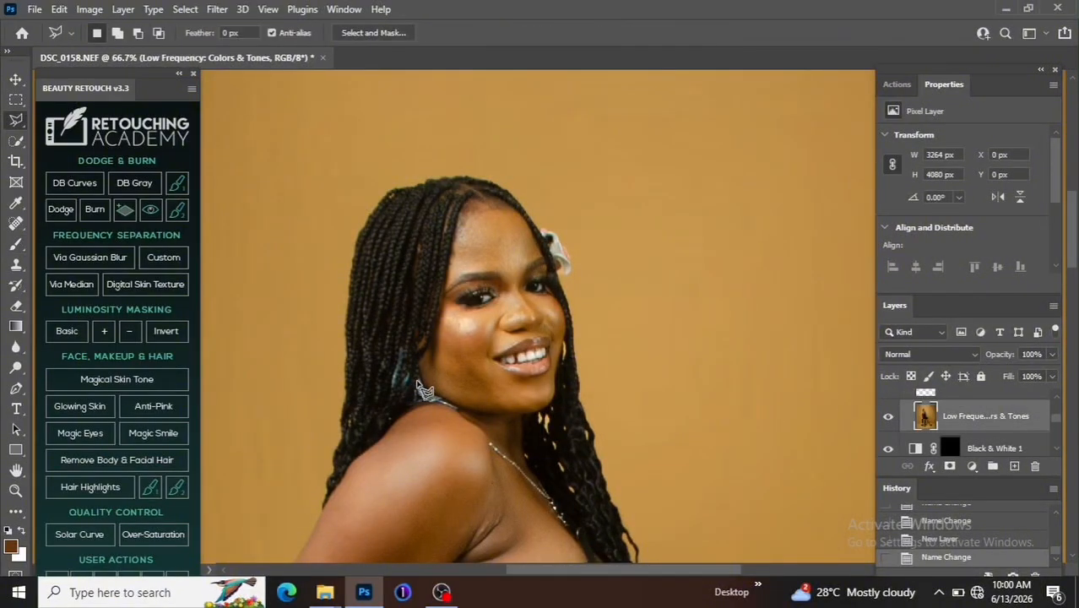
right_click(18, 122)
left_click(71, 119)
left_click_drag(487, 269, 507, 272)
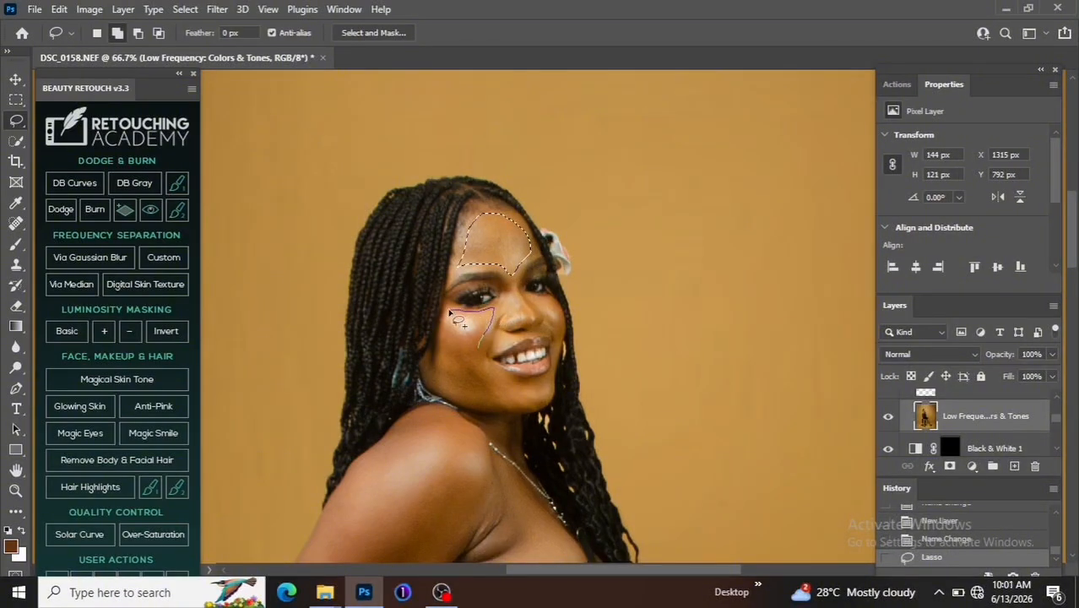
mouse_move(456, 319)
left_mouse_down()
mouse_move(424, 361)
mouse_move(432, 378)
mouse_move(520, 408)
mouse_move(525, 395)
mouse_move(479, 345)
left_mouse_up()
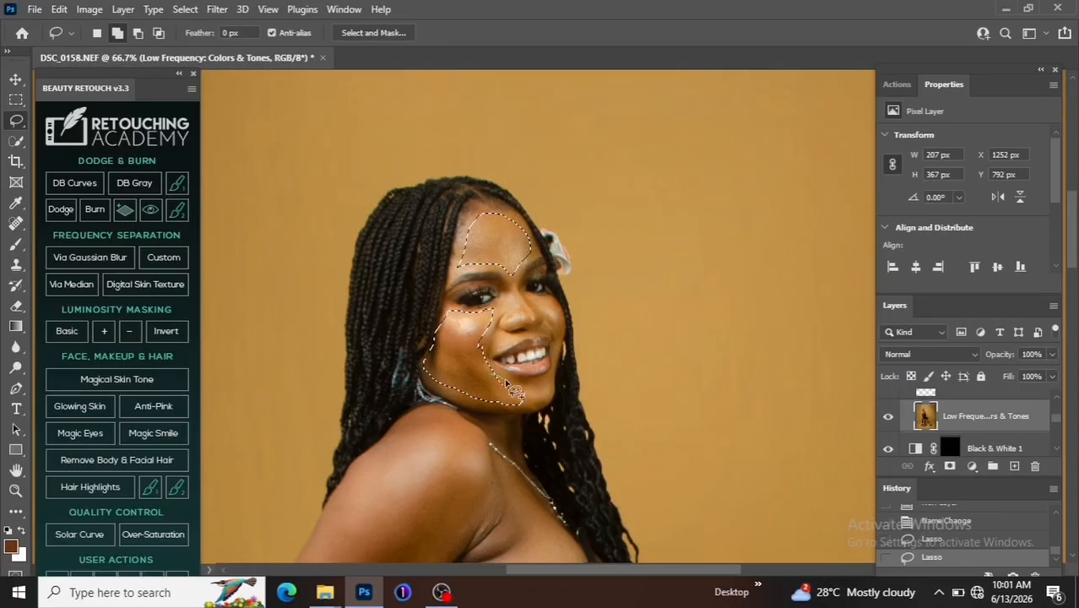
mouse_move(515, 392)
left_mouse_down()
mouse_move(553, 386)
mouse_move(559, 404)
mouse_move(539, 411)
left_mouse_up()
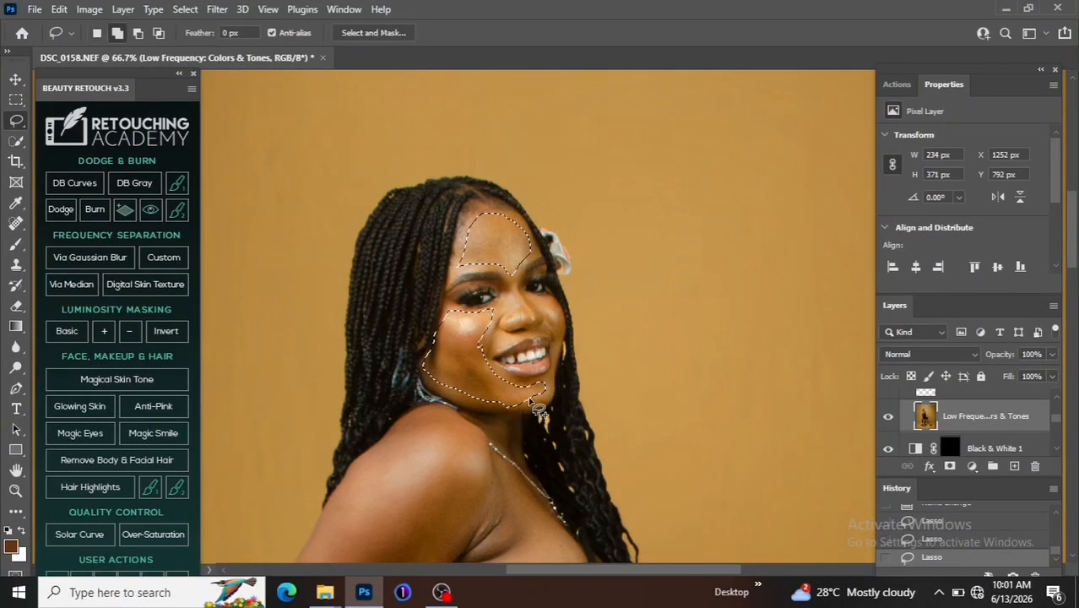
Apply a 5-pixel Gaussian Blur to the selected facial skin and deselect it.
key("alt+t")
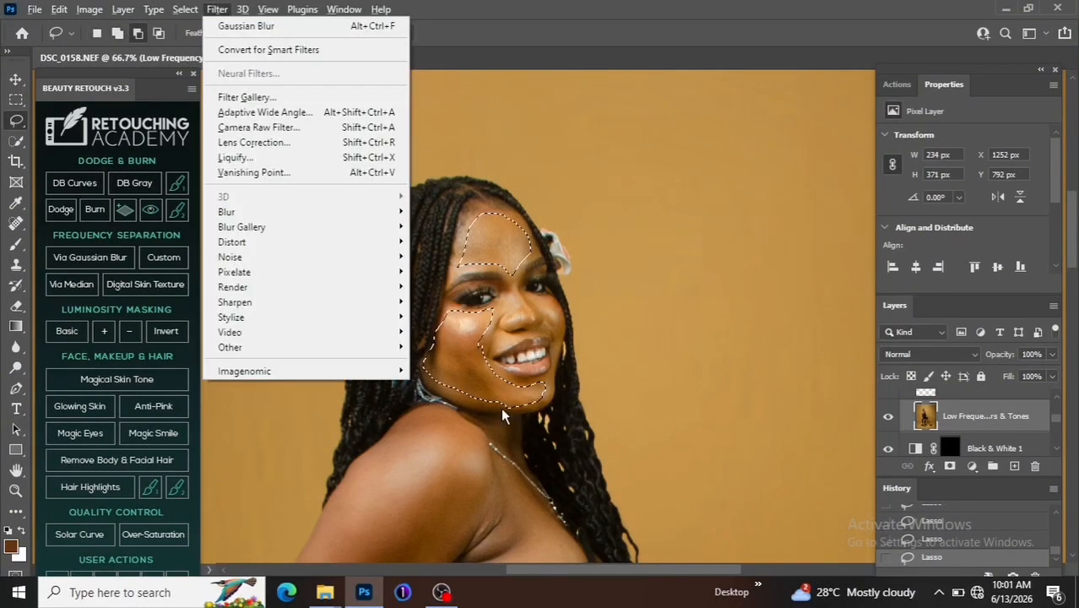
key("b")
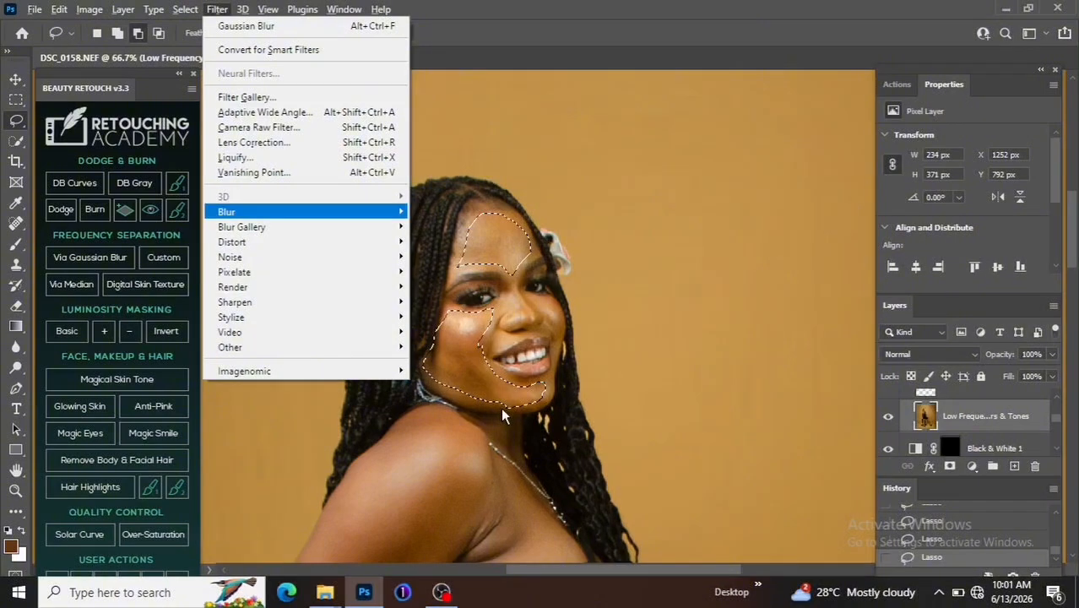
key("Return")
key("g")
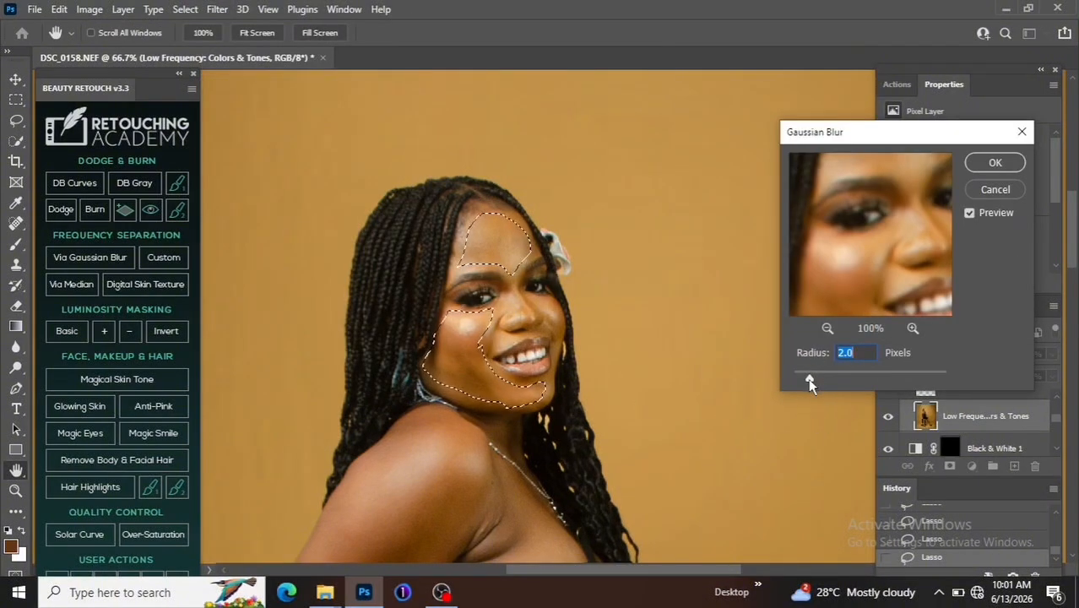
type("5")
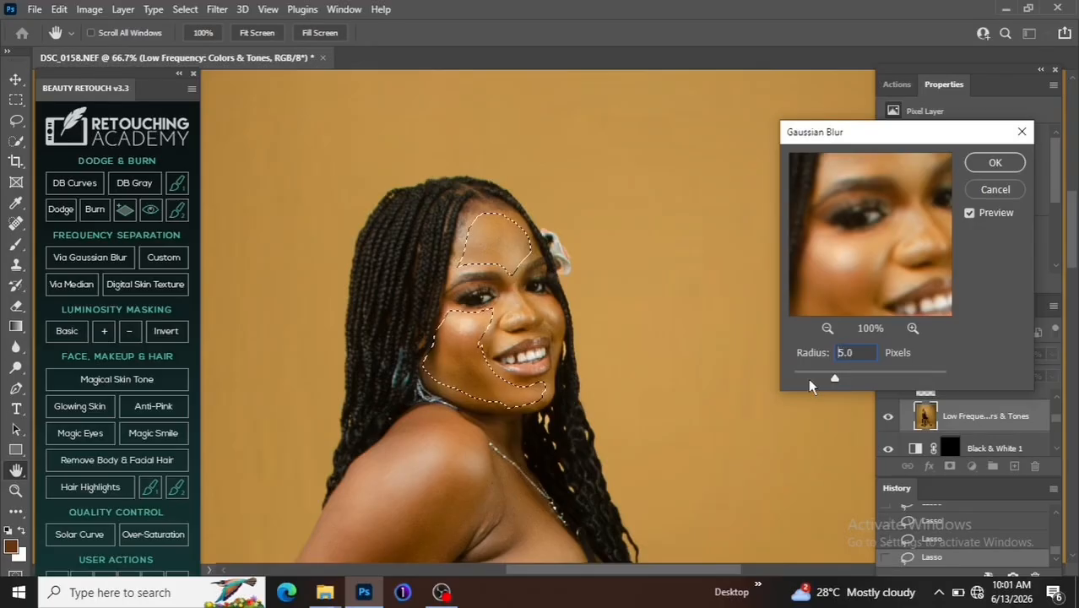
key("Return")
key("ctrl+d")
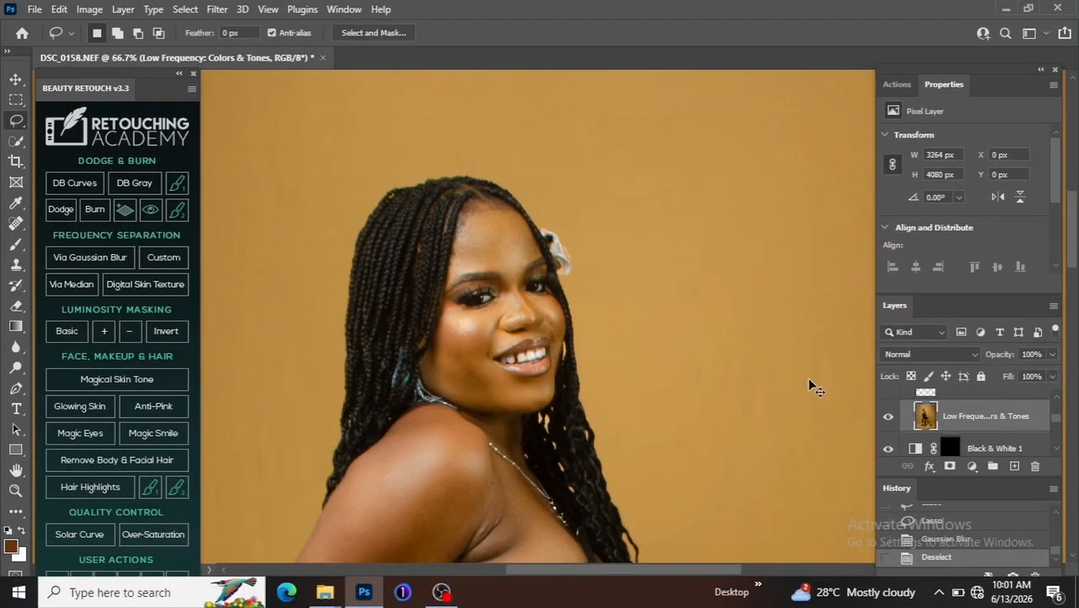
Lasso the skin of the woman's shoulder and upper arm, and add the chest area above the dress to the selection.
key("ctrl+minus")
scroll(735, 321, "down", 3)
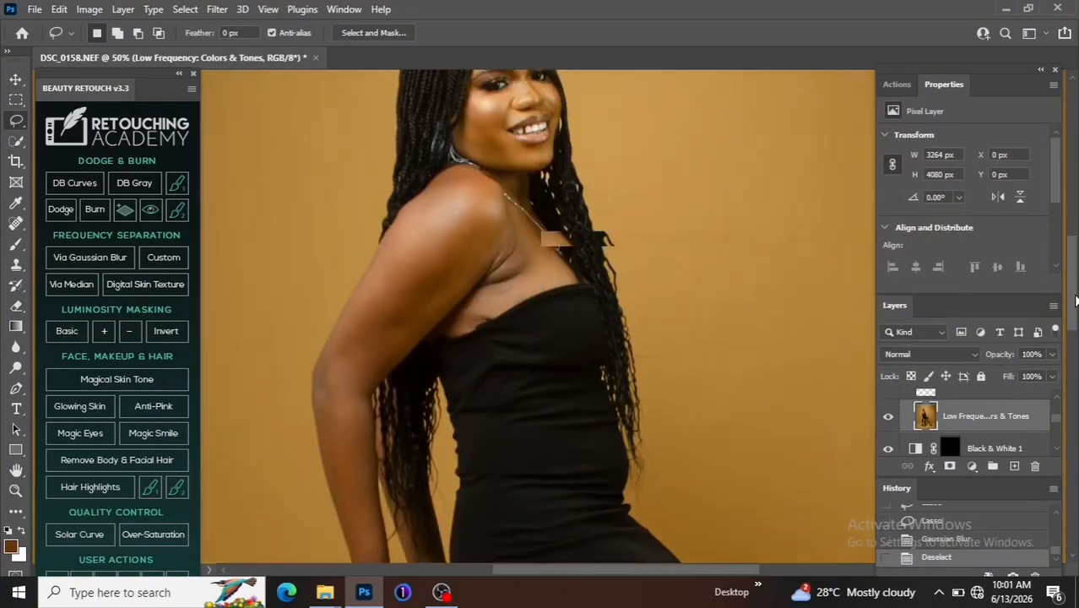
mouse_move(463, 270)
left_mouse_down()
mouse_move(497, 228)
mouse_move(503, 172)
left_mouse_up()
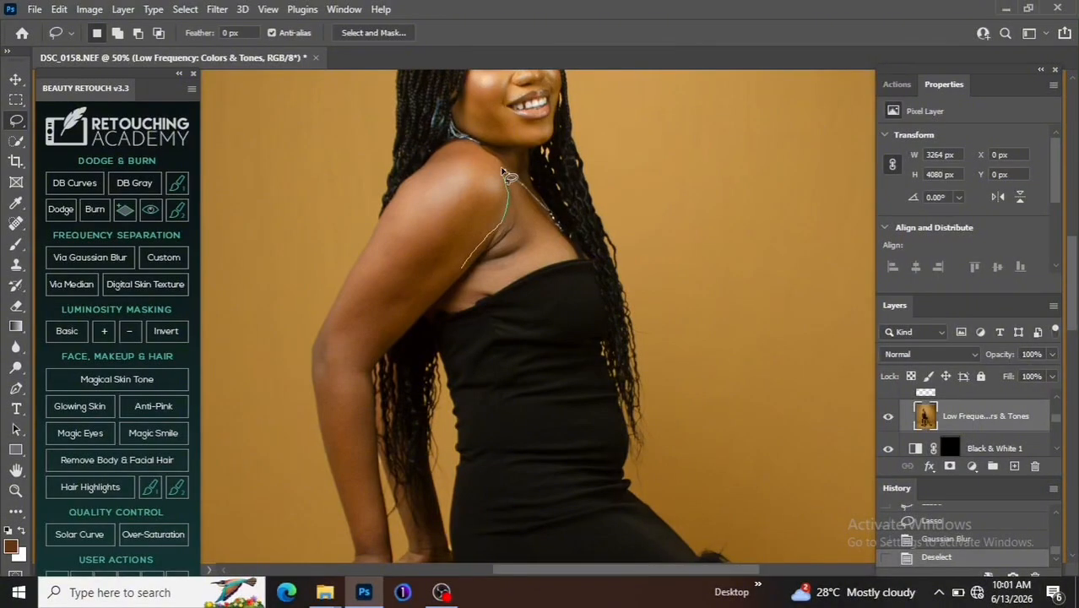
mouse_move(360, 273)
left_mouse_down()
mouse_move(320, 368)
mouse_move(335, 453)
mouse_move(367, 429)
mouse_move(376, 349)
mouse_move(439, 287)
left_mouse_up()
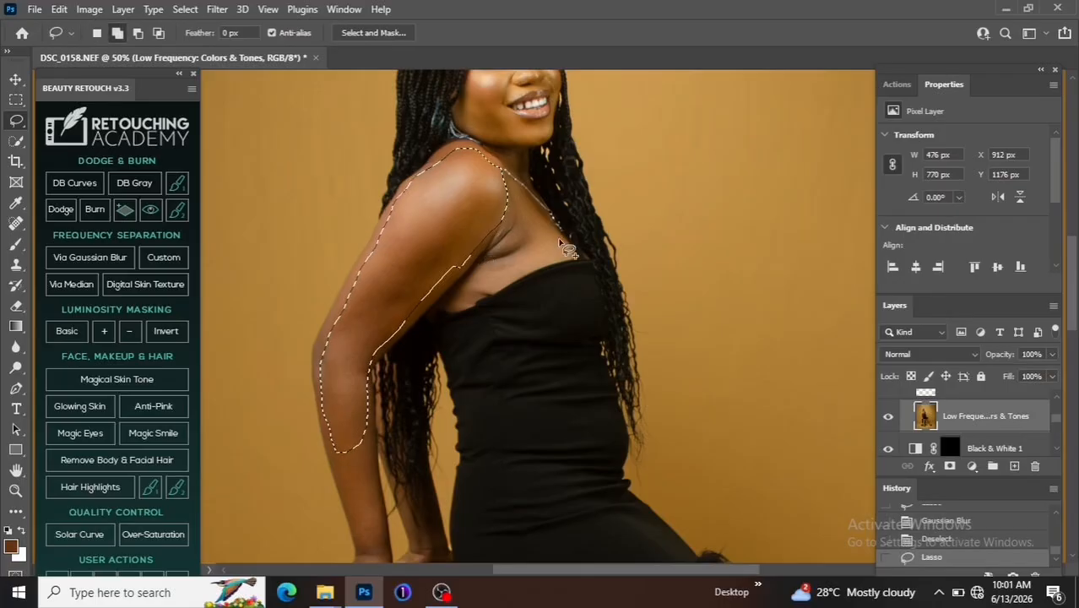
mouse_move(554, 241)
left_mouse_down()
mouse_move(533, 216)
mouse_move(504, 225)
mouse_move(456, 297)
mouse_move(547, 255)
left_mouse_up()
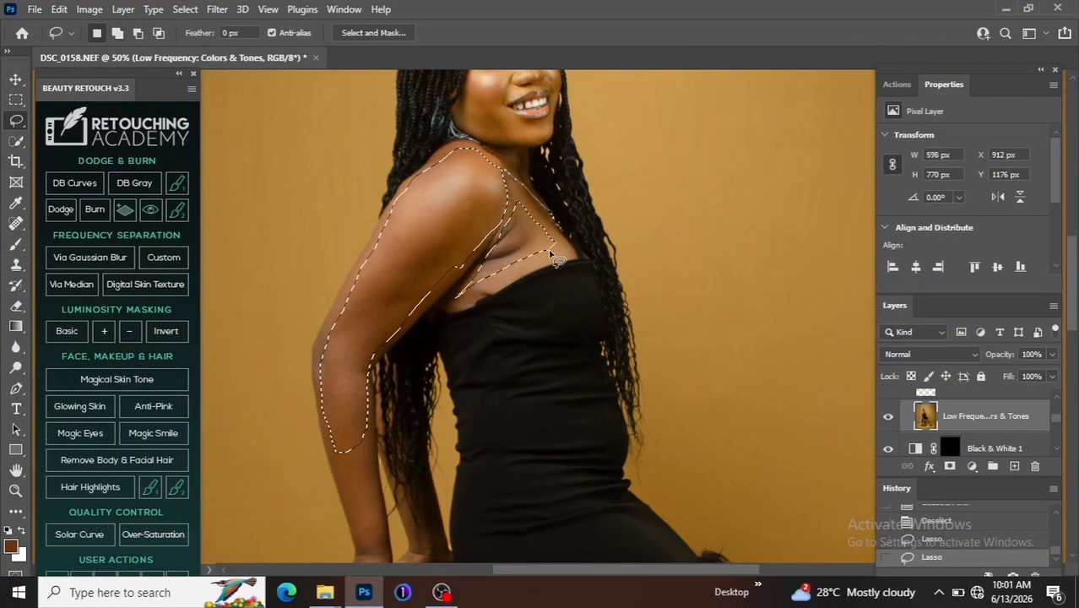
Apply a 6-pixel Gaussian Blur to the selected arm and chest skin and clear the selection.
key("alt+t")
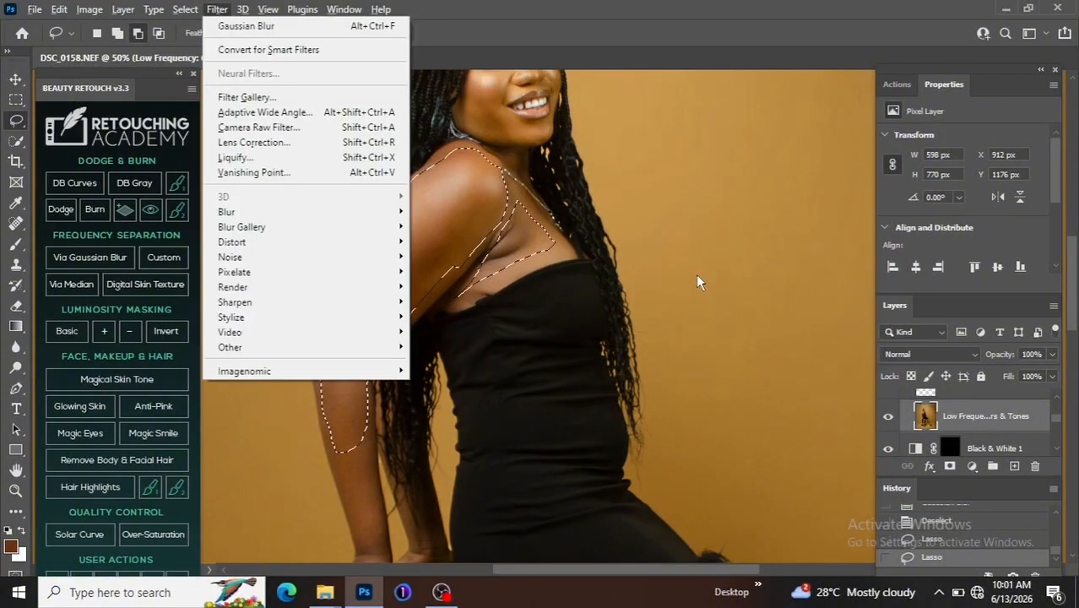
key("b")
key("Return")
key("g")
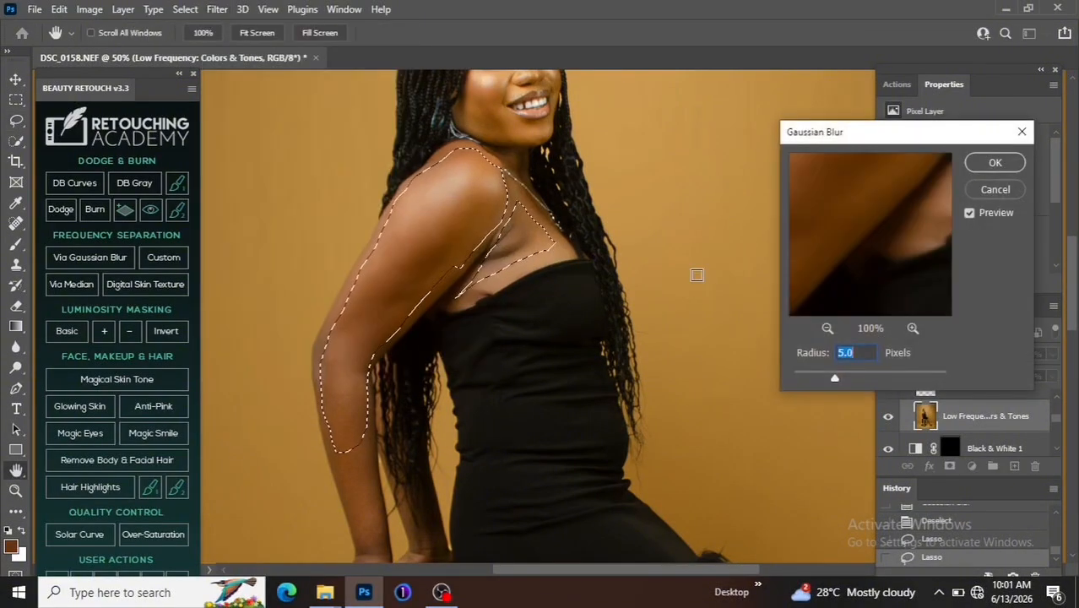
type("6")
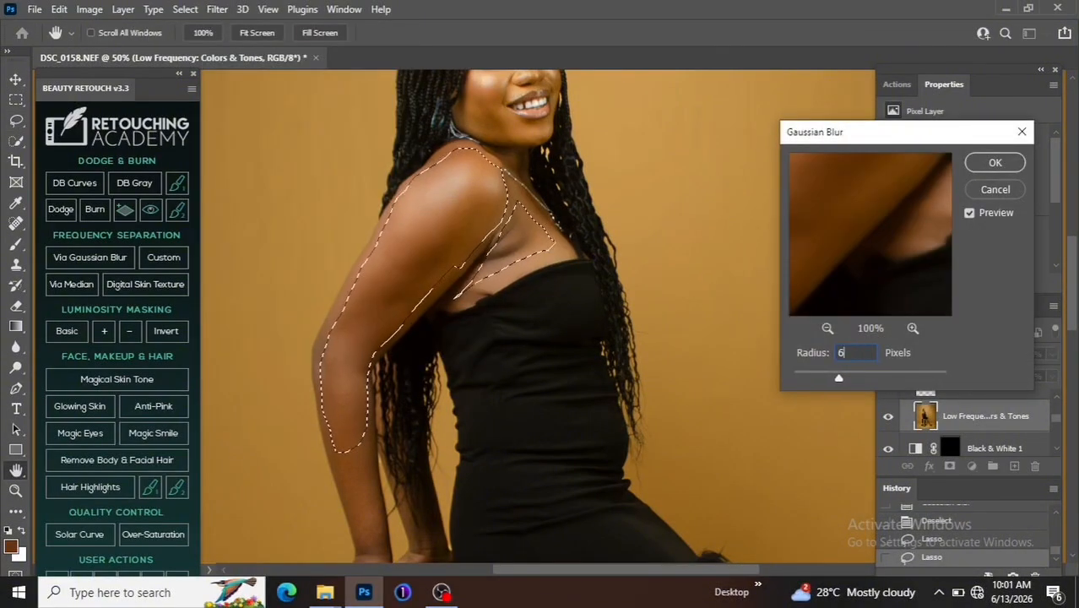
key("Return")
key("ctrl+d")
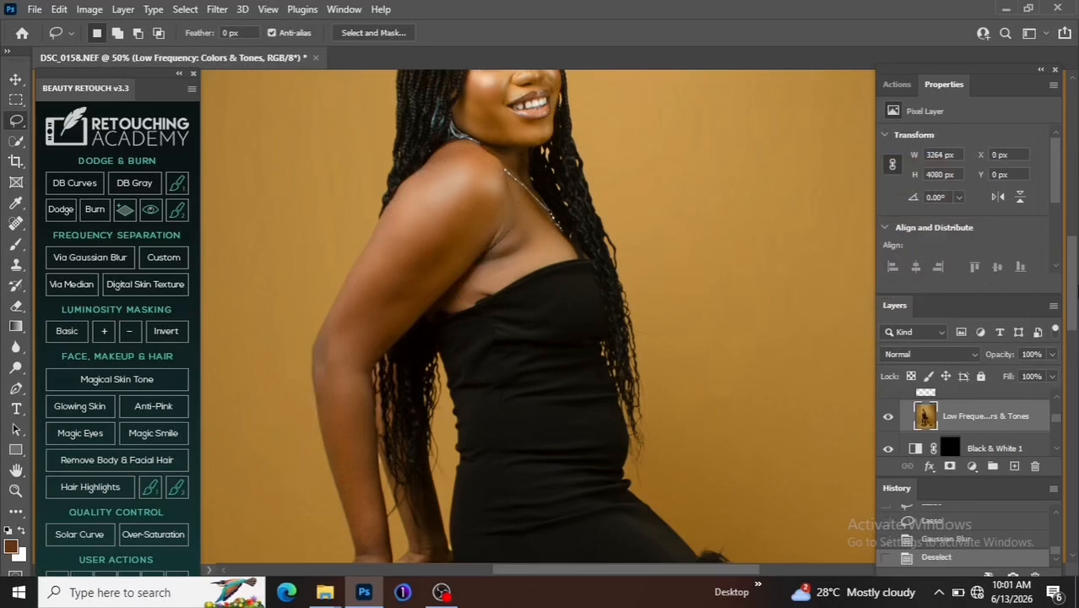
Lasso the woman's forearm and the back of her hand, soften the skin with Gaussian Blur, and deselect it.
scroll(731, 332, "down", 5)
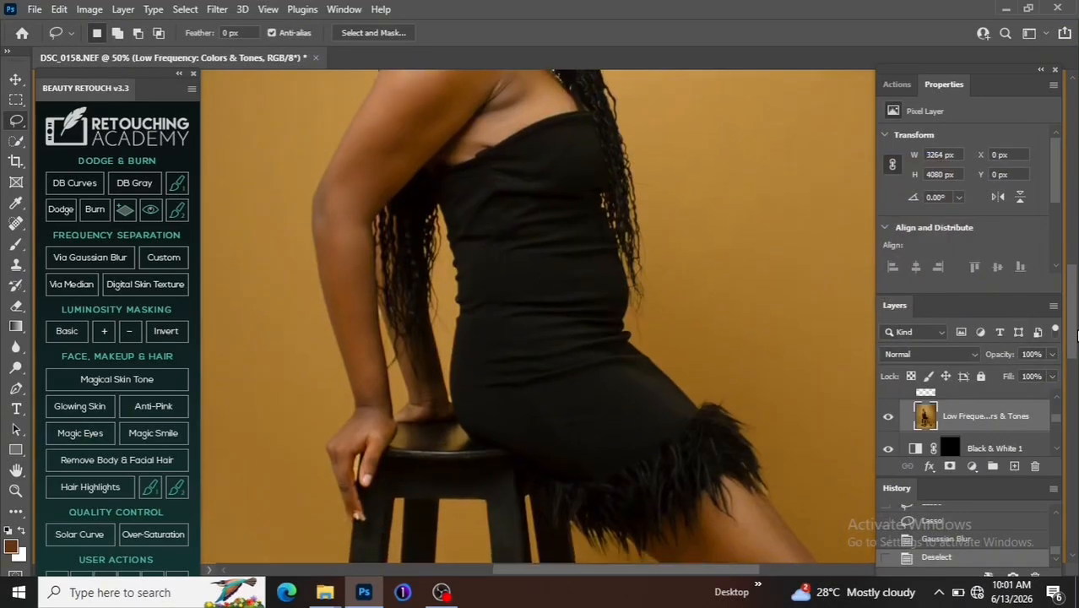
mouse_move(365, 243)
left_mouse_down()
mouse_move(343, 208)
mouse_move(325, 219)
mouse_move(358, 377)
mouse_move(341, 446)
mouse_move(351, 423)
mouse_move(373, 424)
mouse_move(382, 407)
mouse_move(367, 253)
left_mouse_up()
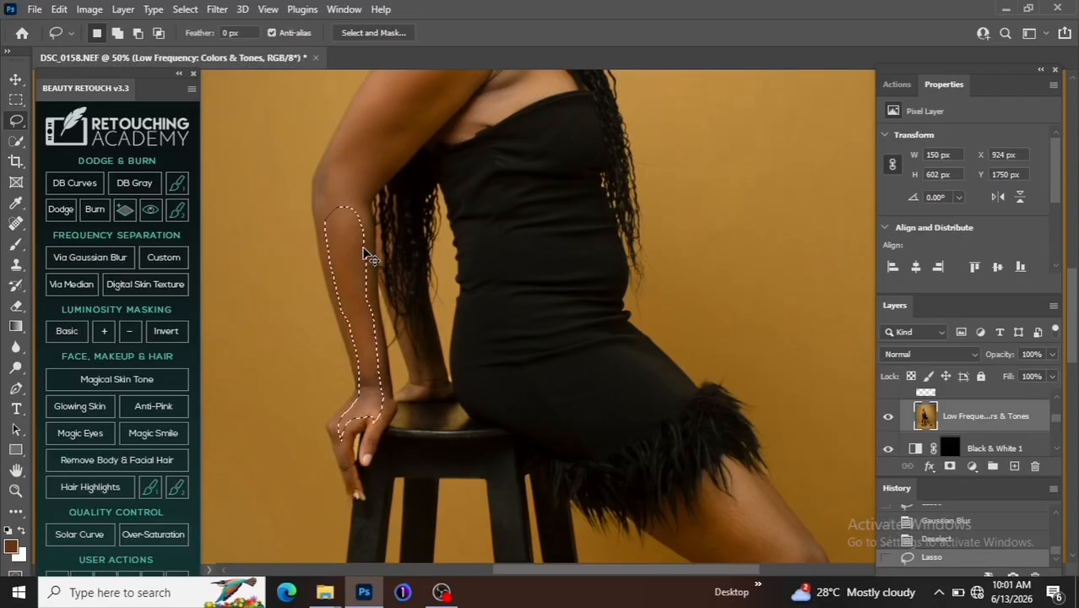
key("ctrl+d")
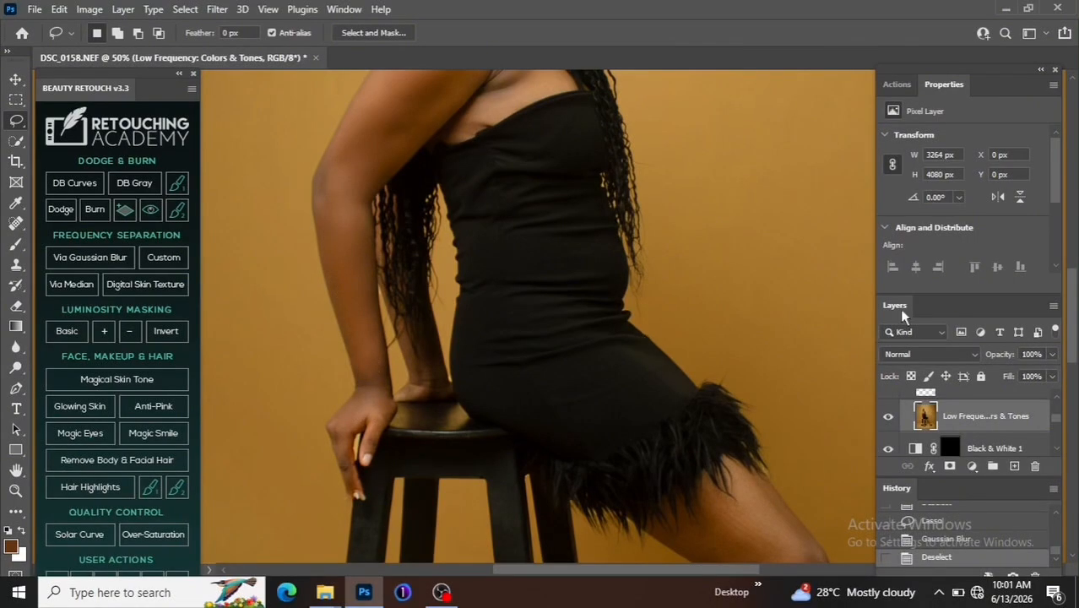
Lasso the skin of the front leg and the rear calf in turn, soften each with Gaussian Blur, and deselect it.
key("ctrl+minus")
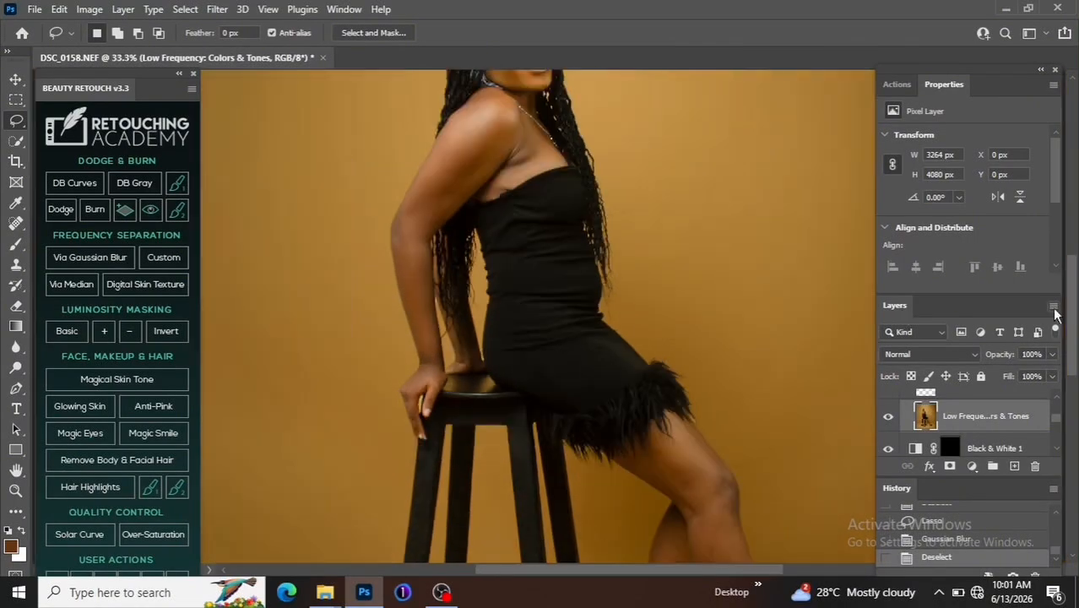
scroll(840, 246, "down", 5)
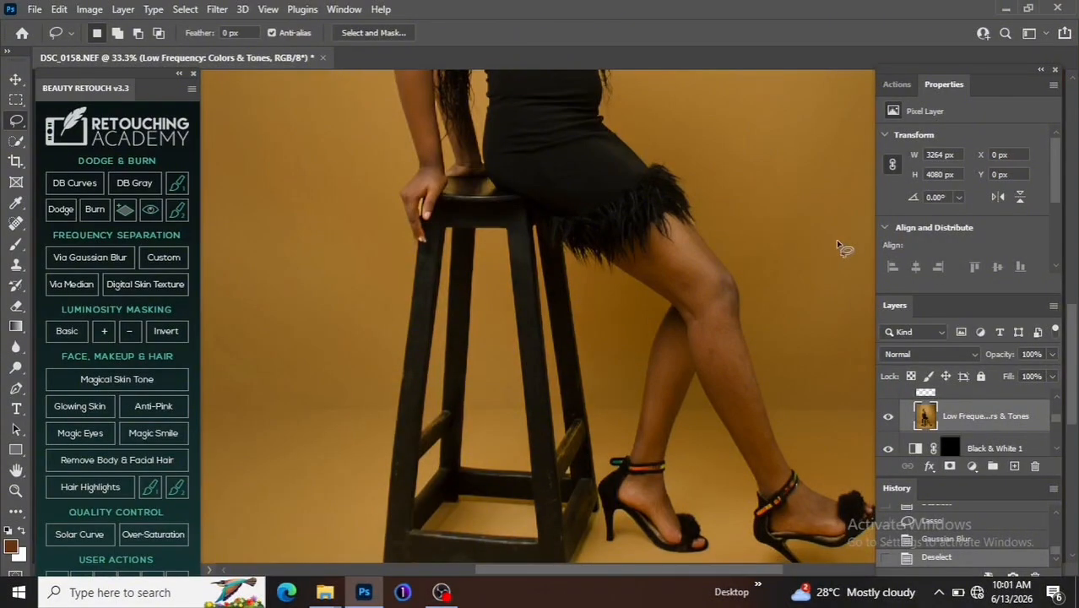
mouse_move(710, 272)
left_mouse_down()
mouse_move(687, 238)
mouse_move(633, 267)
mouse_move(692, 325)
mouse_move(770, 477)
mouse_move(773, 440)
mouse_move(724, 289)
left_mouse_up()
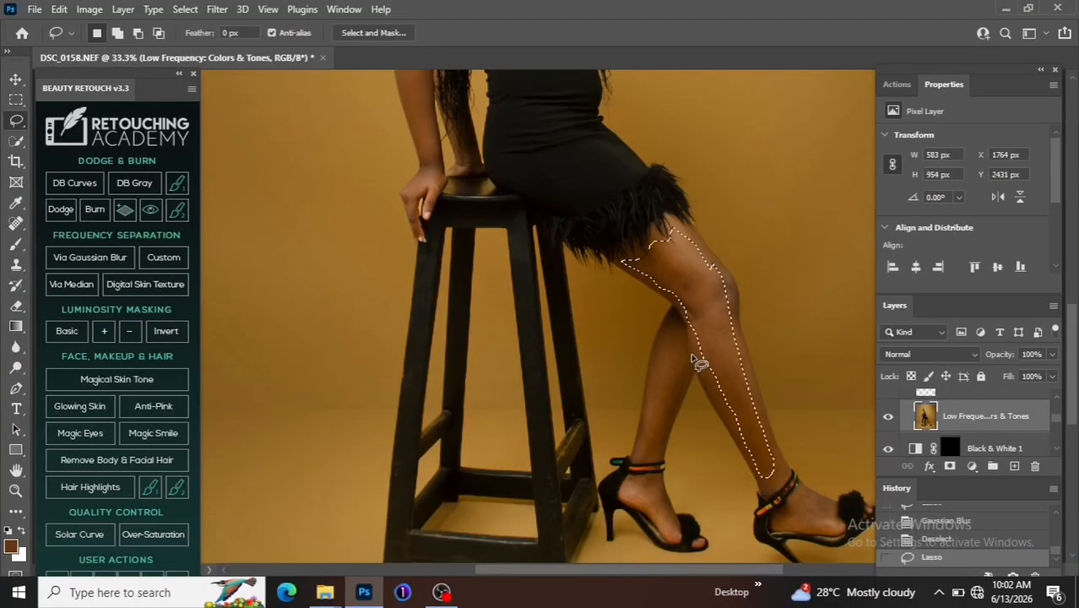
key("ctrl+d")
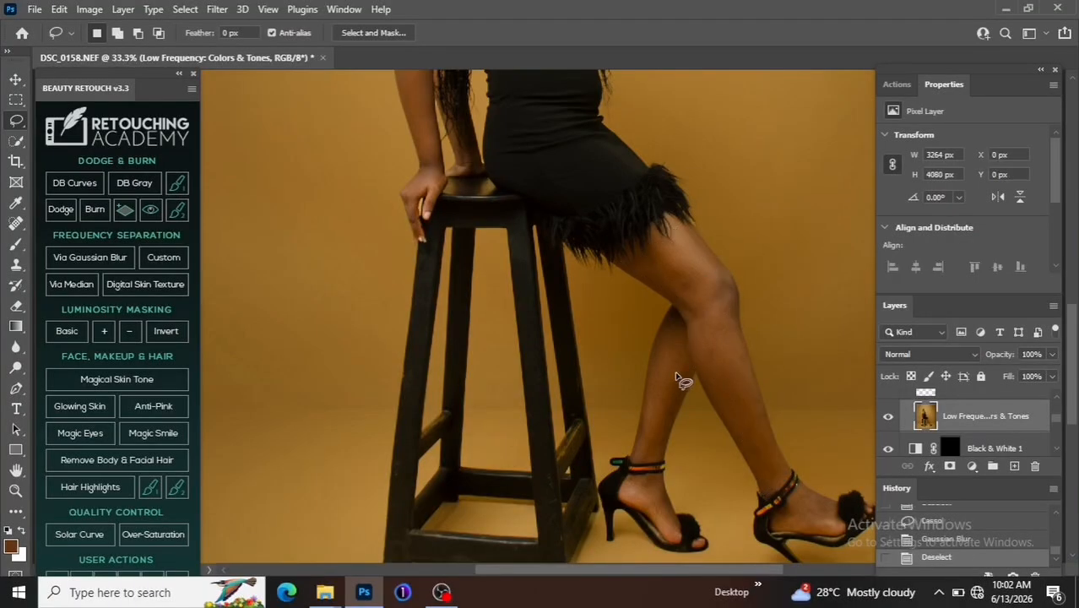
mouse_move(685, 360)
left_mouse_down()
mouse_move(682, 328)
mouse_move(658, 355)
mouse_move(644, 460)
mouse_move(696, 368)
left_mouse_up()
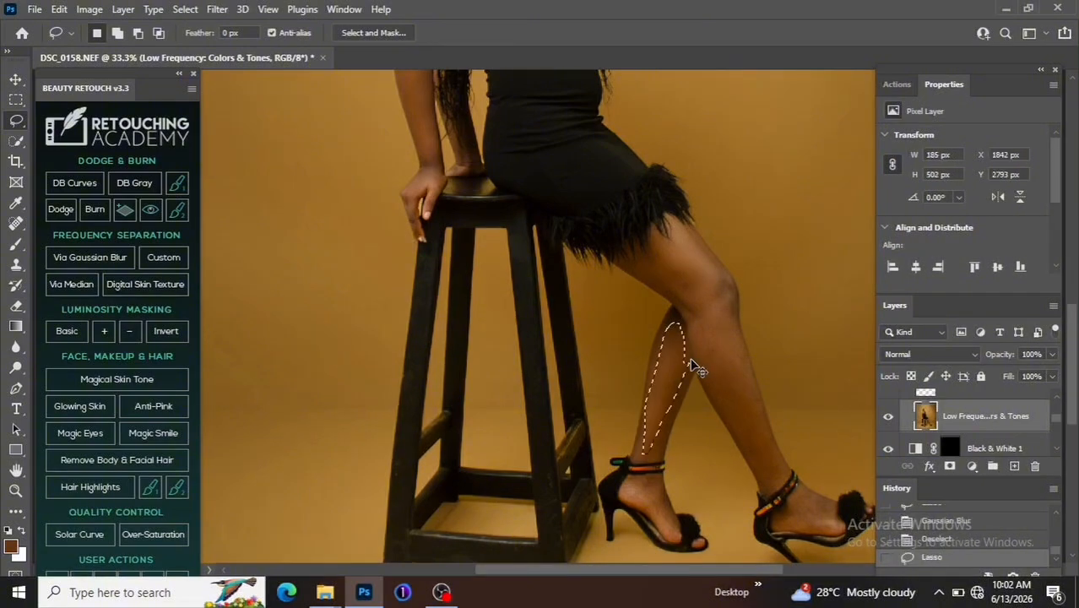
key("ctrl+d")
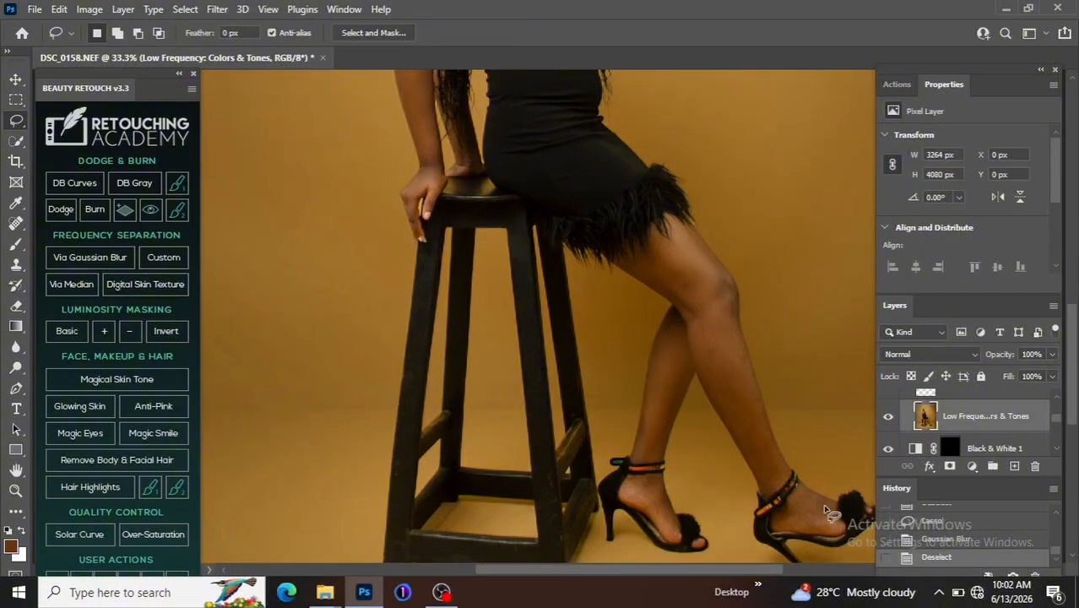
Lasso the skin of the front foot and the rear foot in turn, reapply Gaussian Blur to each, and deselect it.
mouse_move(804, 500)
left_mouse_down()
mouse_move(783, 516)
mouse_move(809, 530)
mouse_move(820, 505)
left_mouse_up()
key("ctrl+alt+f")
key("d")
key("ctrl+alt+f")
key("ctrl+d")
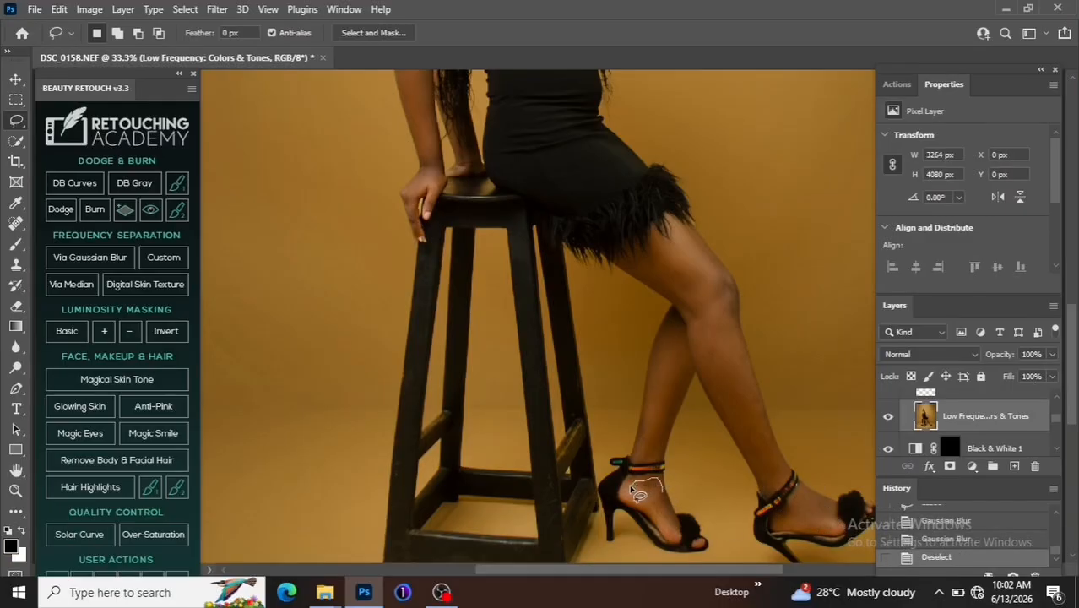
left_click_drag(665, 528, 668, 525)
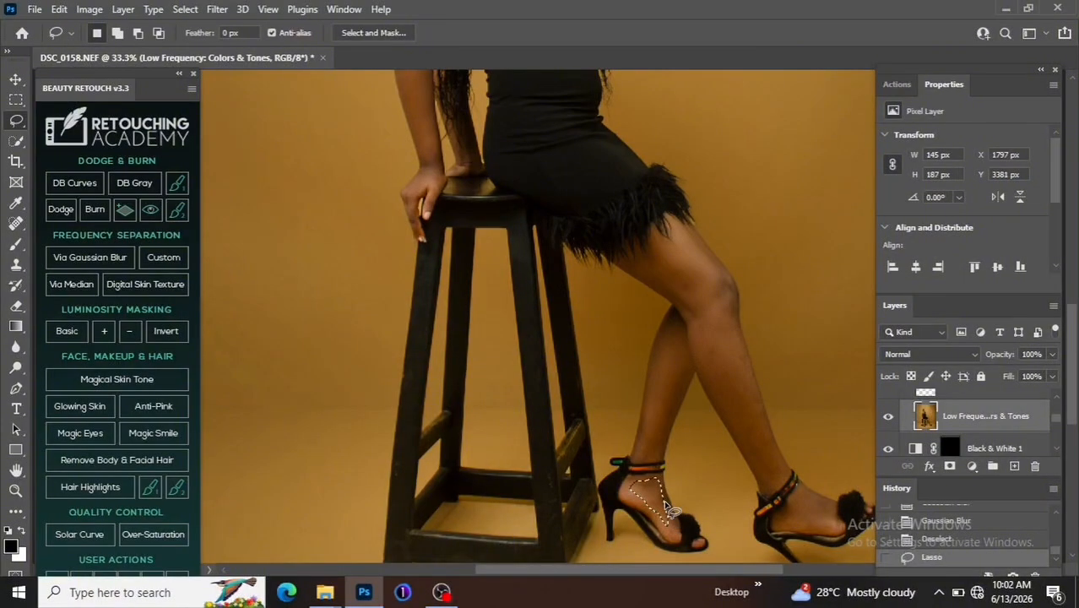
key("ctrl+alt+f")
key("ctrl+d")
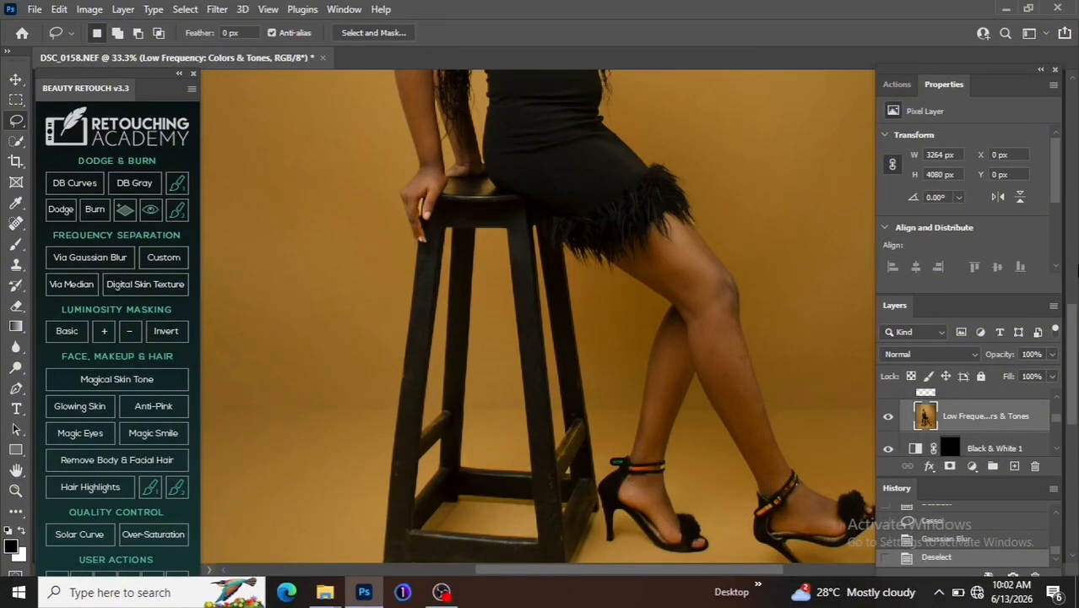
Blend the skin tones of the thigh and knee using the Mixer Brush at a size of 90 px.
left_click_drag(1073, 338, 1077, 301)
key("ctrl+plus")
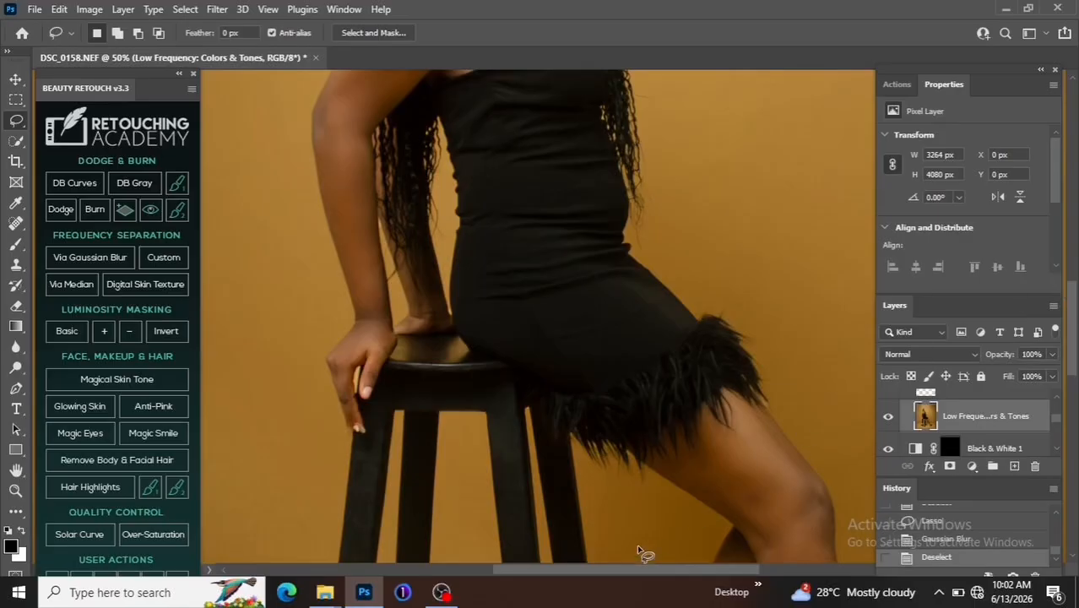
left_click_drag(628, 572, 664, 571)
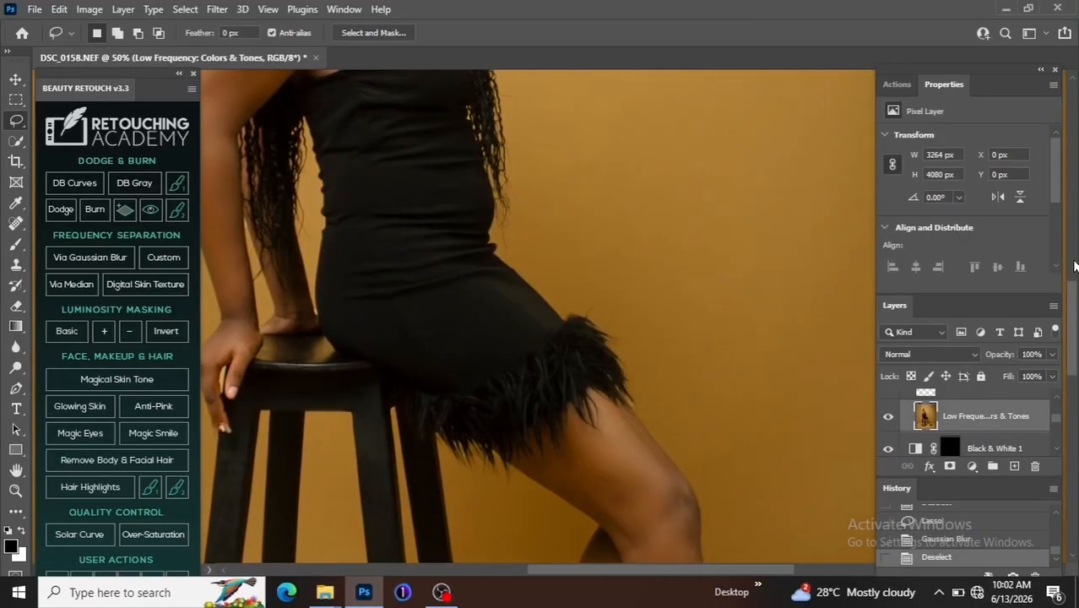
scroll(794, 380, "down", 5)
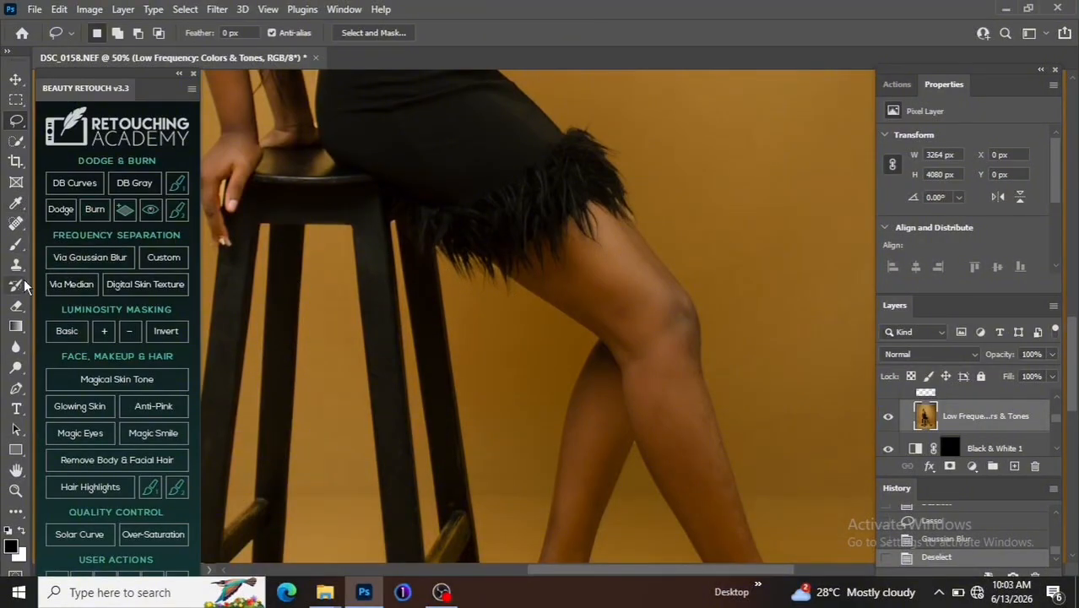
left_click(17, 248)
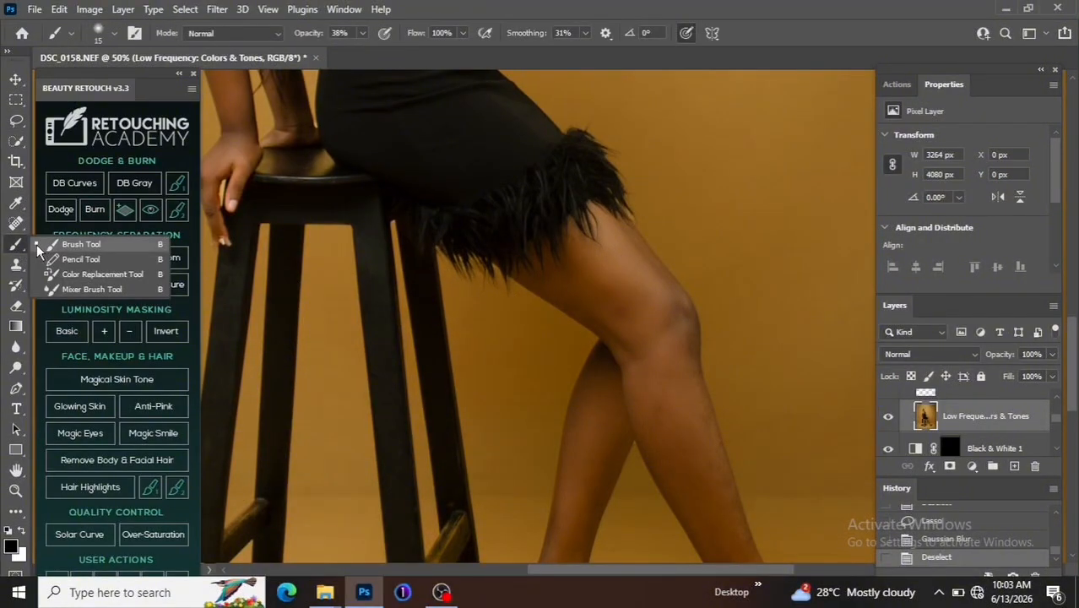
left_click(91, 289)
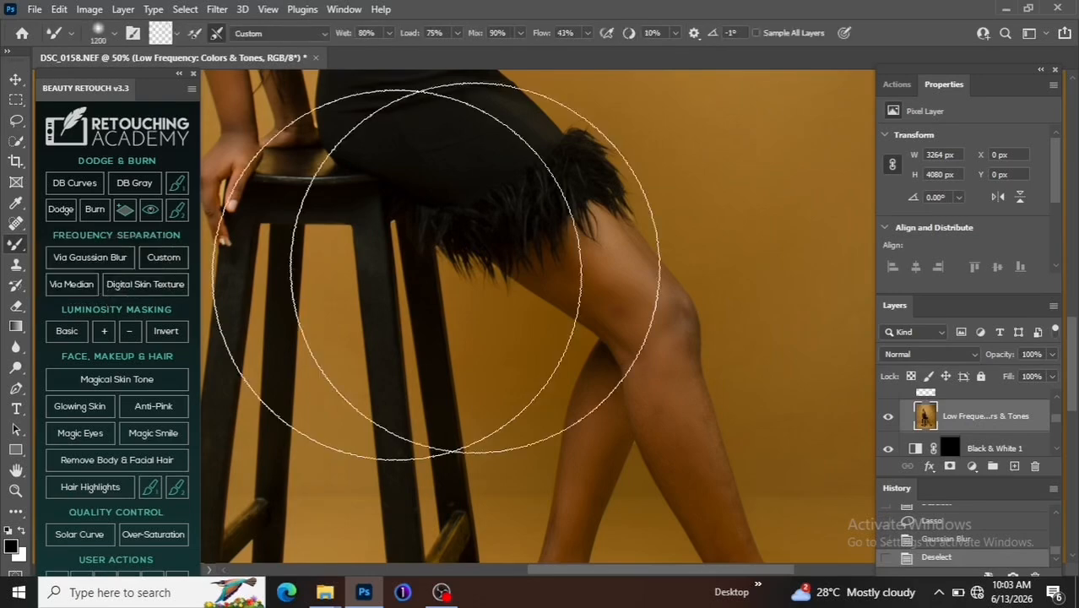
key("bracketleft")
key("bracketleft")
key("bracketleft")
key("bracketleft")
key("bracketleft")
key("bracketleft")
key("bracketleft")
key("bracketleft")
key("bracketleft")
key("bracketleft")
key("bracketleft")
key("bracketleft")
key("bracketleft")
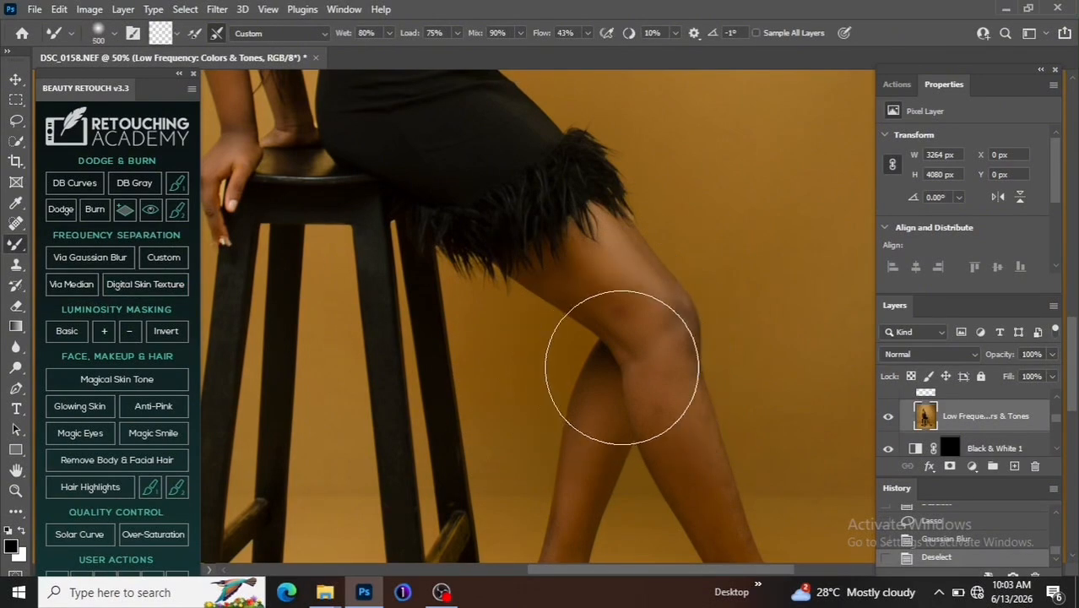
key("ctrl+plus")
key("bracketleft")
key("bracketleft")
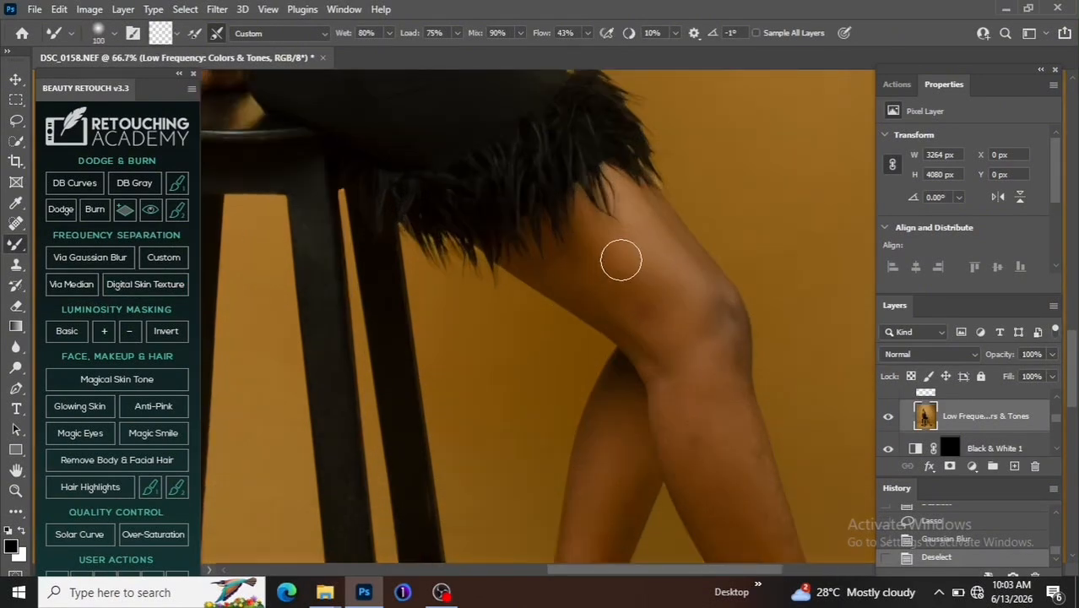
mouse_move(593, 238)
left_mouse_down()
mouse_move(589, 278)
mouse_move(605, 287)
mouse_move(611, 258)
mouse_move(646, 307)
left_mouse_up()
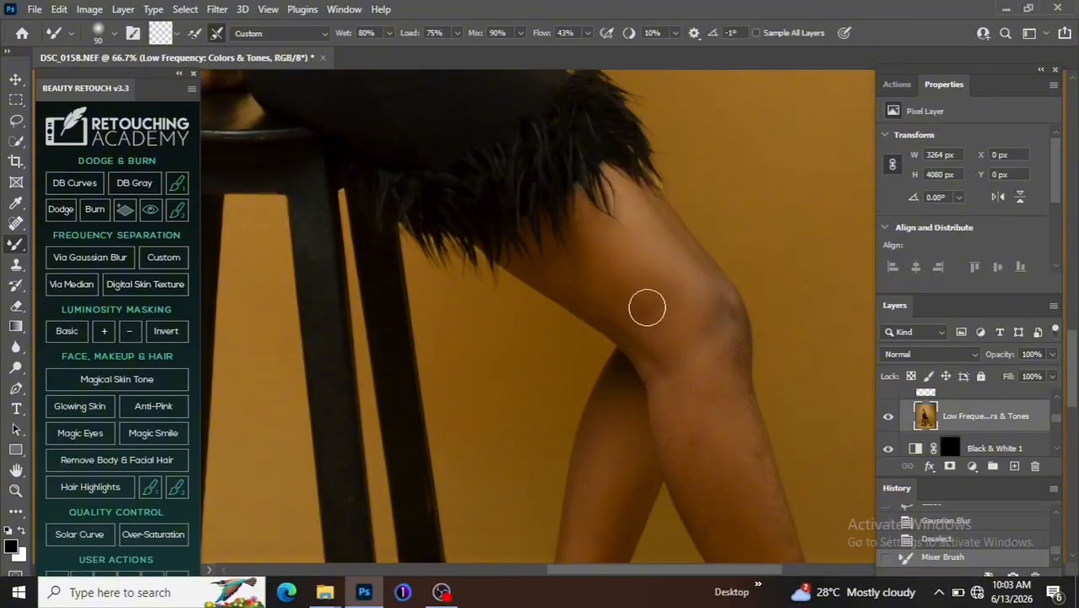
mouse_move(647, 220)
left_mouse_down()
mouse_move(697, 300)
mouse_move(643, 292)
mouse_move(666, 363)
left_mouse_up()
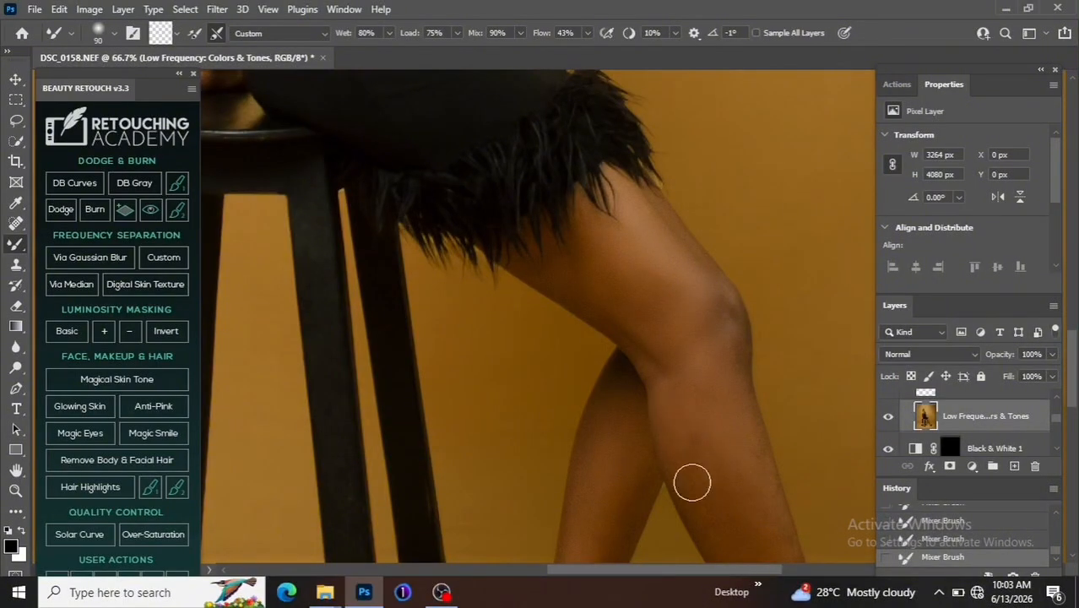
Smooth the skin tones of the lower legs and feet with the Mixer Brush, reducing its size to 50 px for the feet.
left_click_drag(1072, 342, 1070, 426)
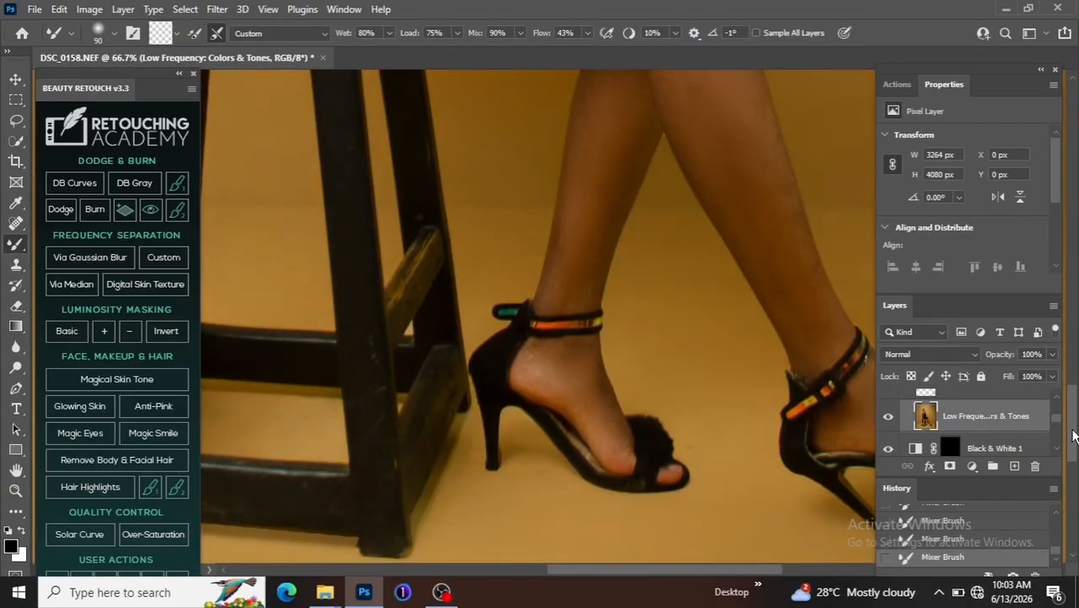
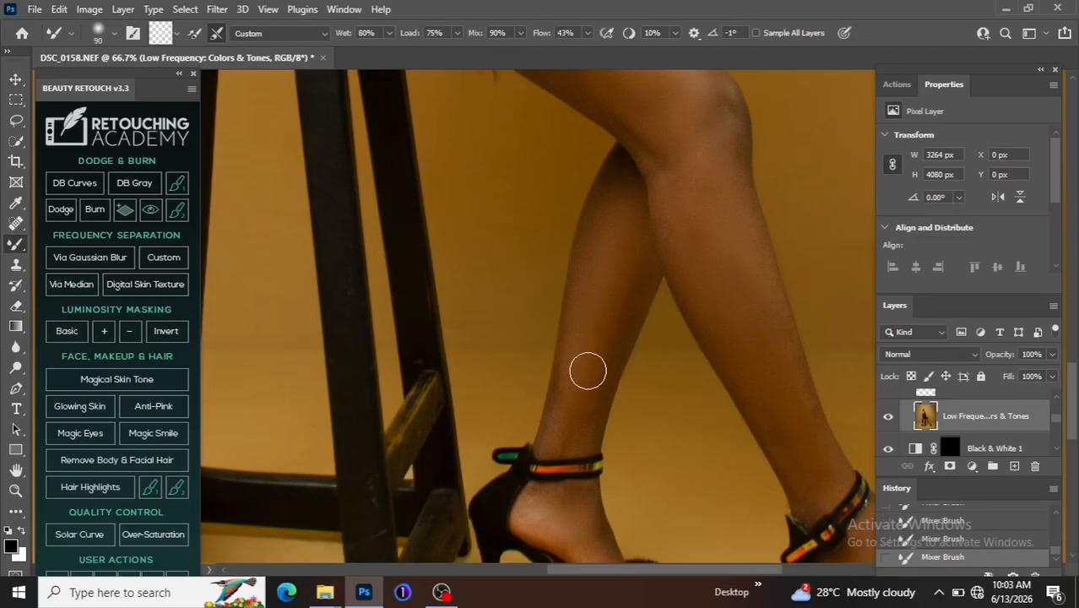
left_click_drag(1073, 402, 1073, 425)
left_click_drag(662, 574, 690, 573)
key("bracketleft")
key("bracketleft")
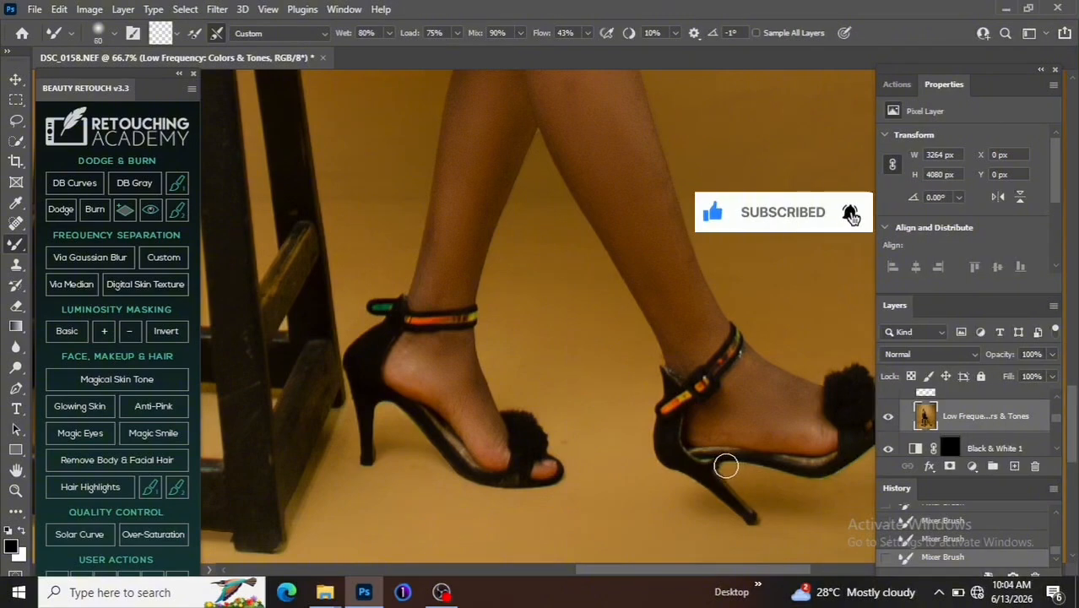
key("bracketleft")
key("bracketleft")
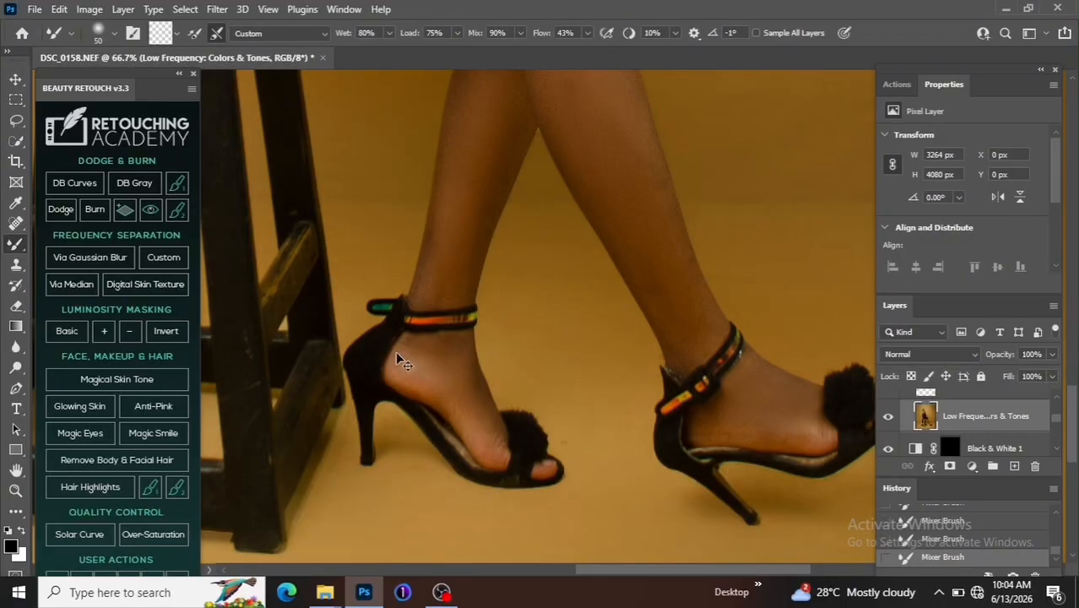
Examine the smoothed skin on the legs, the full figure, the arm and the face for remaining uneven tones.
key("ctrl+minus")
key("ctrl+minus")
key("ctrl+minus")
key("ctrl+plus")
key("ctrl+plus")
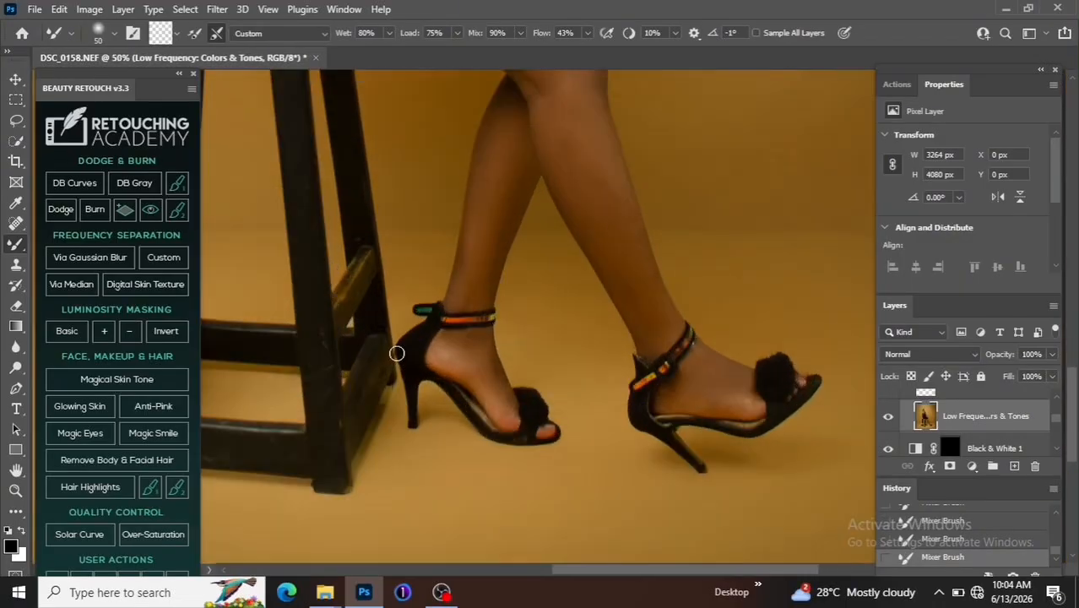
scroll(778, 348, "up", 5)
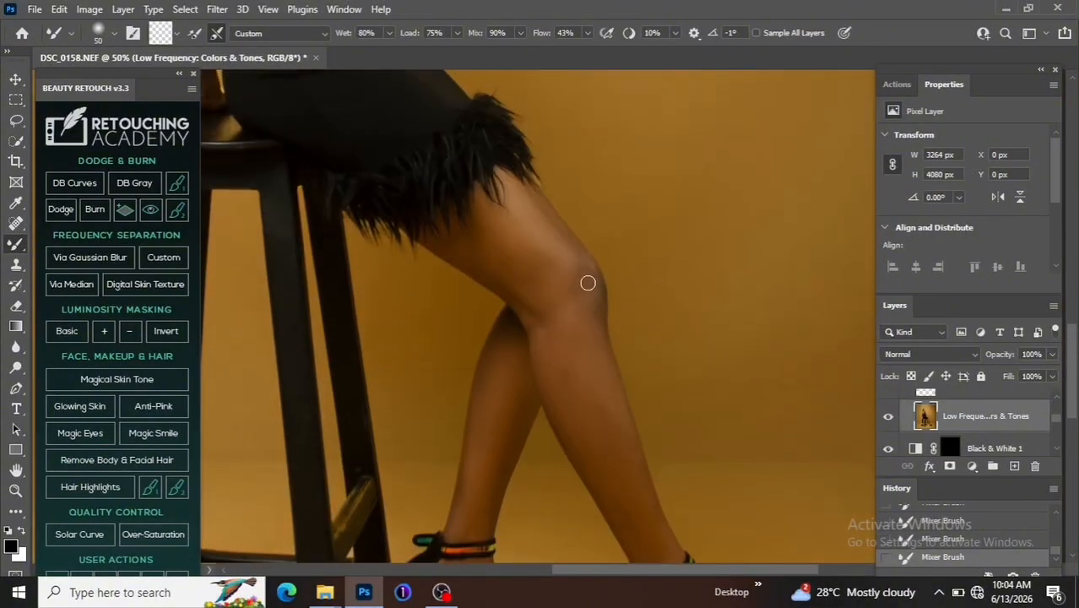
key("ctrl+minus")
key("ctrl+minus")
key("ctrl+minus")
key("ctrl+minus")
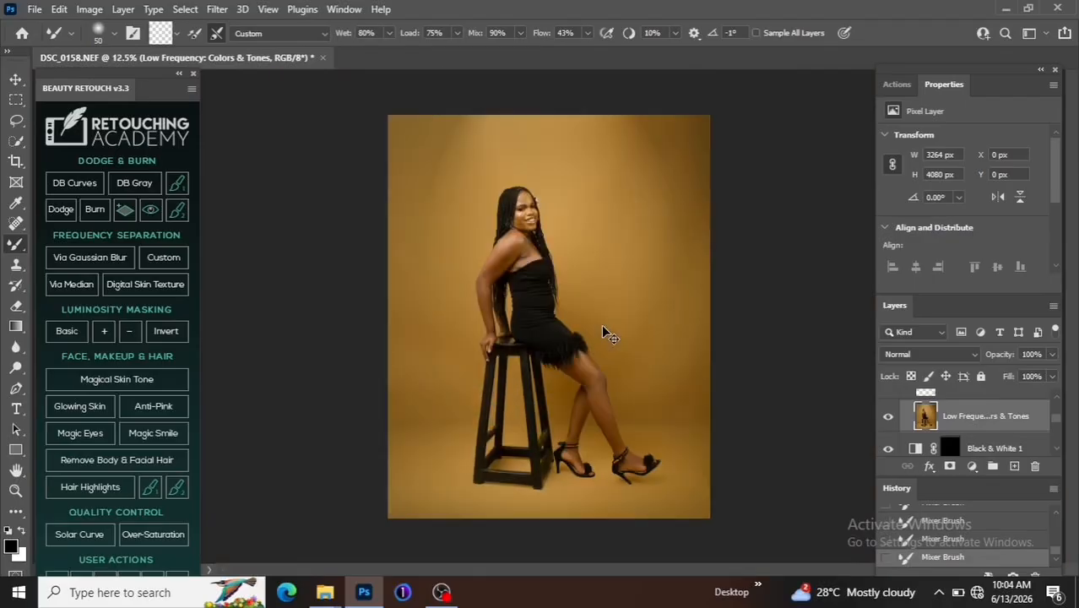
key("ctrl+plus")
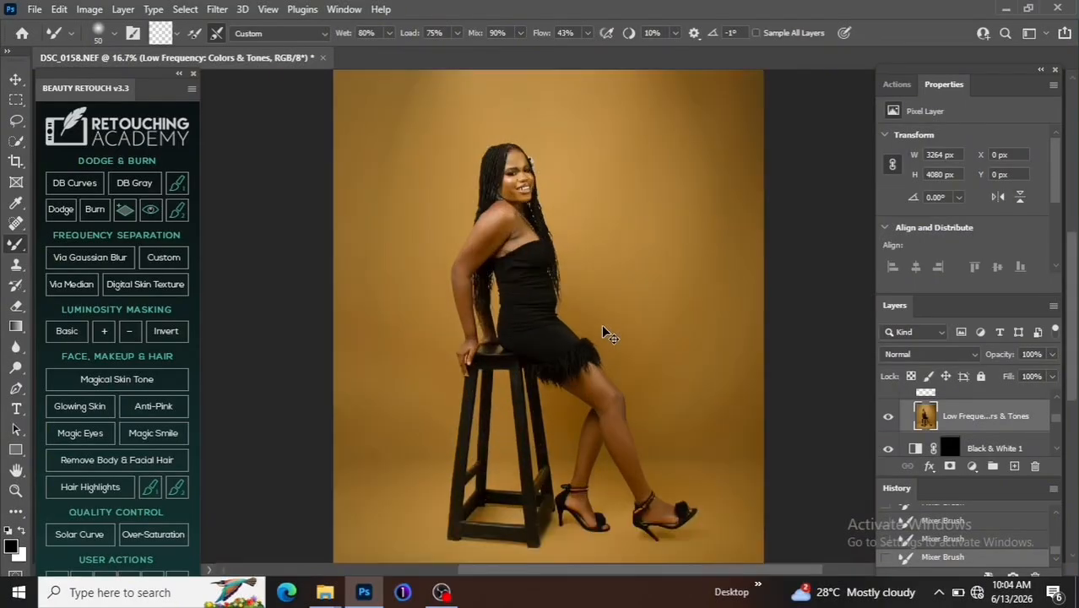
key("ctrl+plus")
key("ctrl+plus")
key("ctrl+plus")
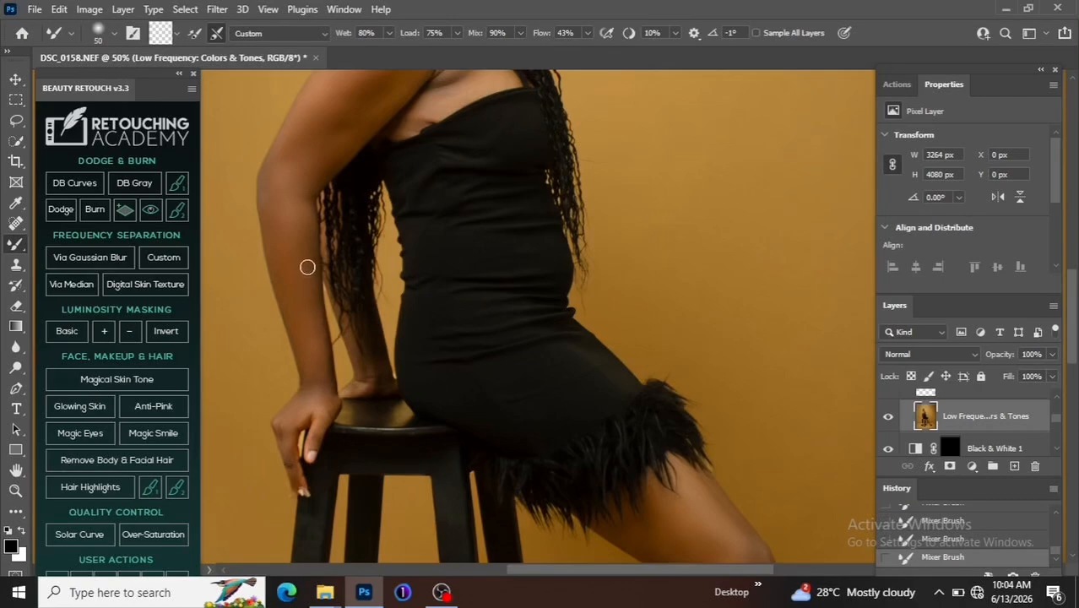
left_click_drag(1075, 346, 1076, 305)
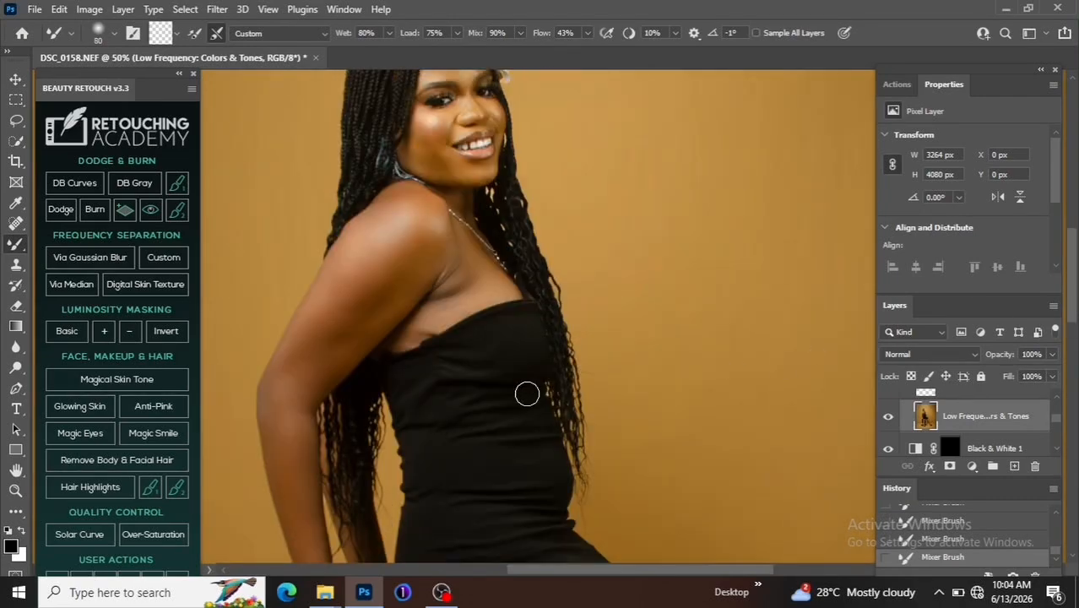
key("bracketright")
key("bracketright")
left_click_drag(1075, 282, 1074, 256)
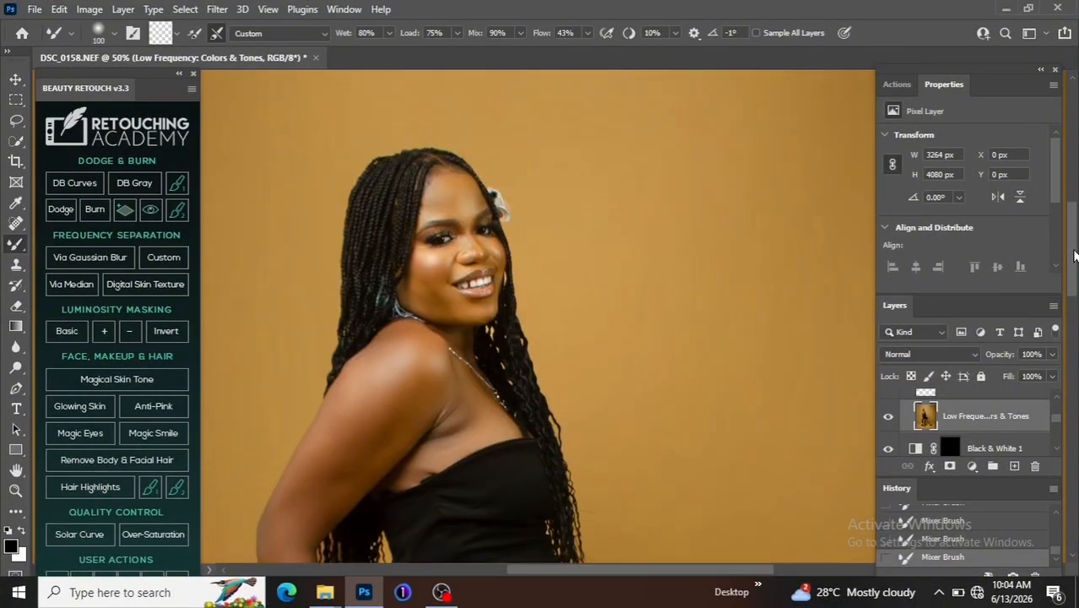
Lasso the bridge and tip of the nose, apply a 4-pixel Gaussian Blur, and clear the selection.
key("ctrl+plus")
key("ctrl+plus")
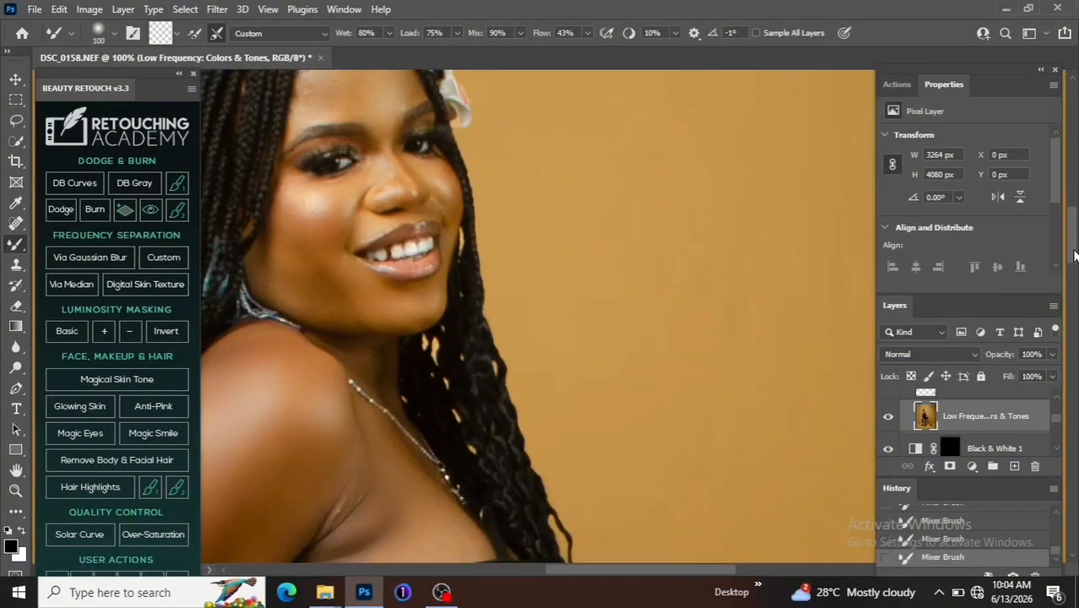
key("l")
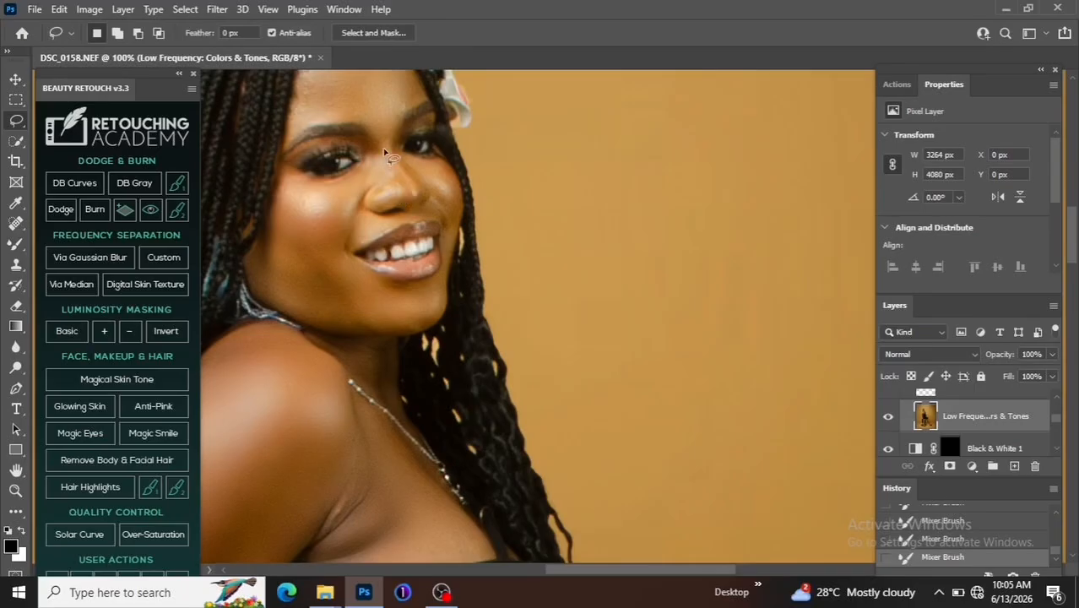
mouse_move(377, 196)
left_mouse_down()
mouse_move(415, 187)
mouse_move(393, 125)
left_mouse_up()
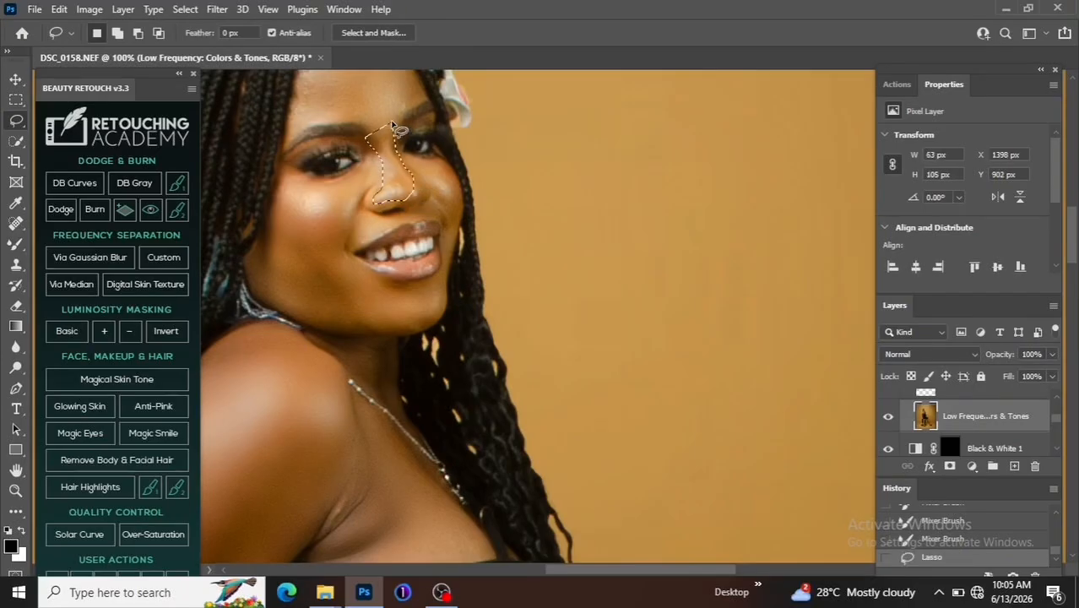
key("alt+t")
key("b")
key("Right")
key("g")
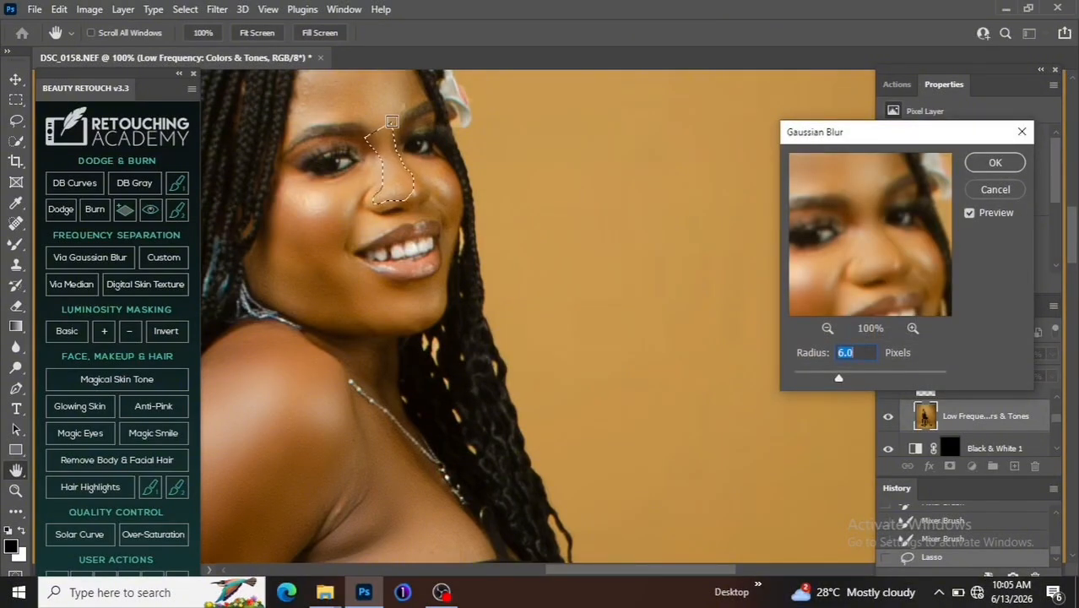
type("4")
key("Return")
key("ctrl+d")
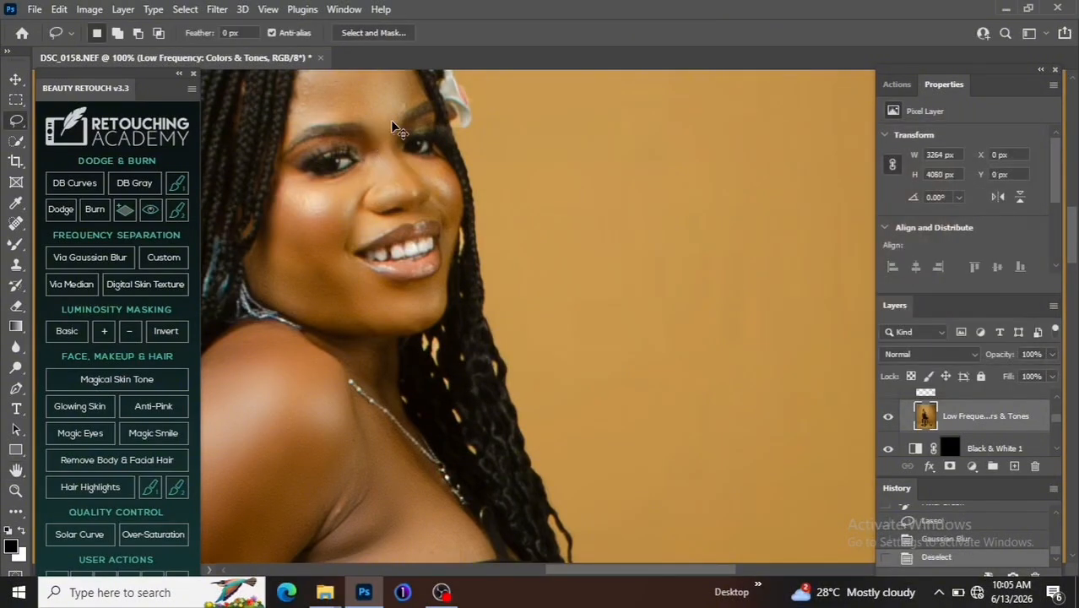
key("ctrl+minus")
key("ctrl+minus")
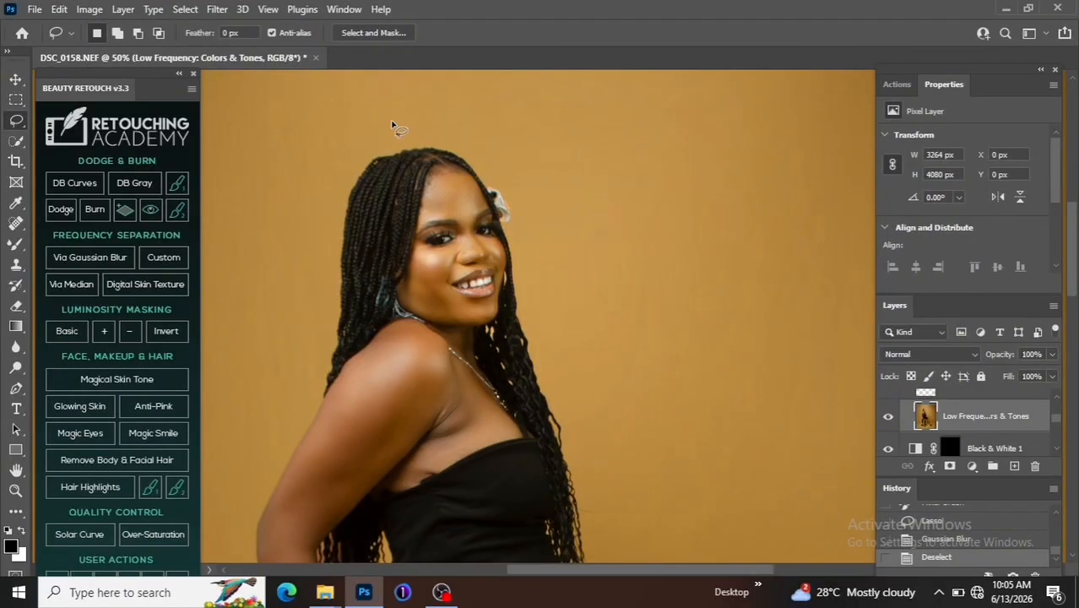
Merge all visible layers into one and duplicate the merged layer.
key("ctrl+minus")
key("ctrl+minus")
key("ctrl+minus")
key("ctrl+minus")
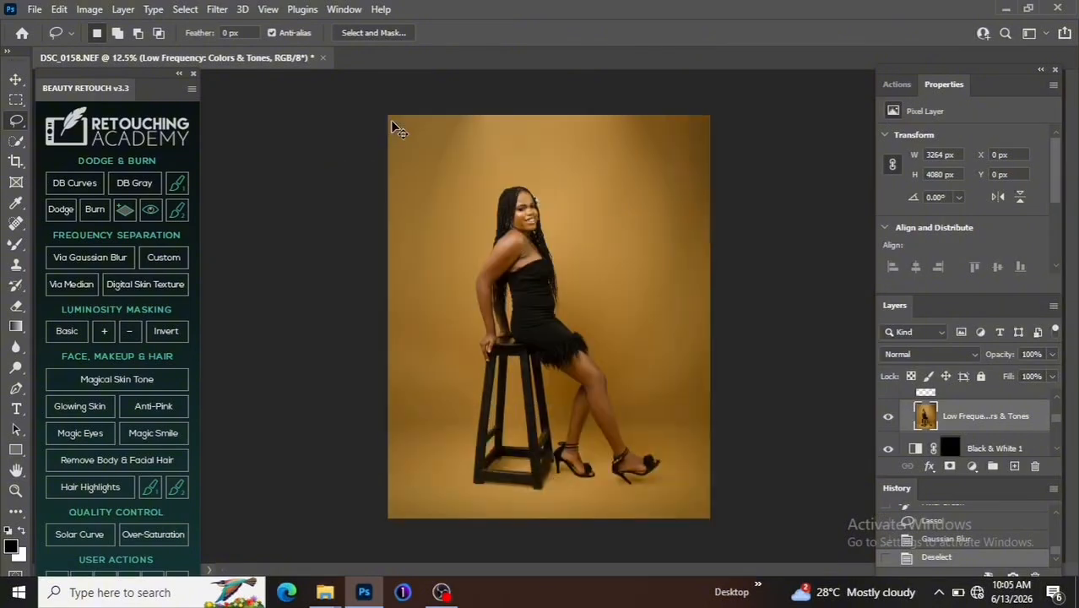
key("ctrl+plus")
key("ctrl+plus")
key("ctrl+plus")
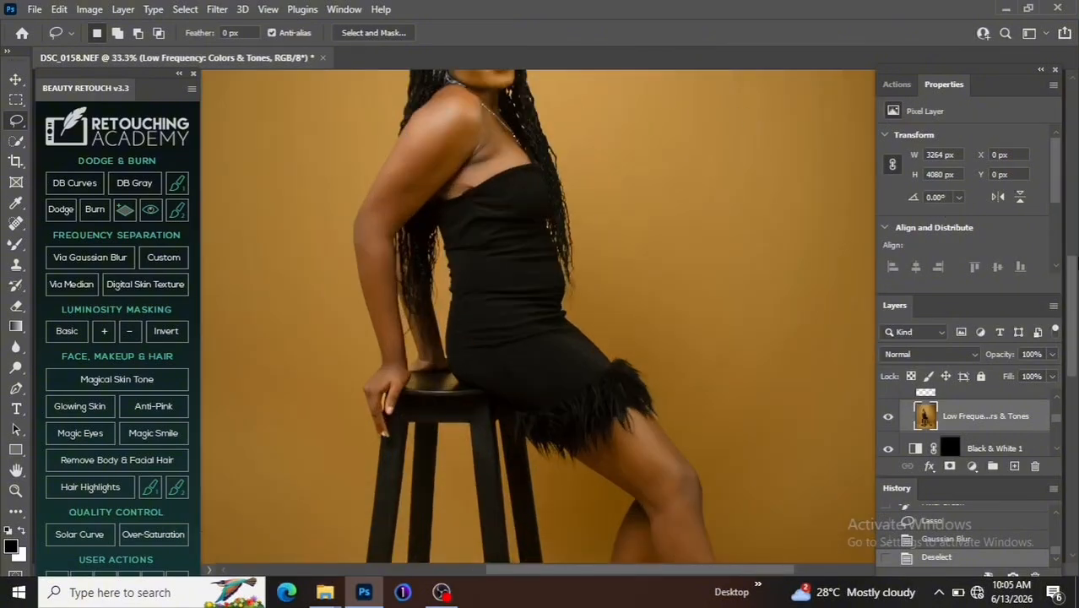
left_click_drag(1072, 313, 1072, 281)
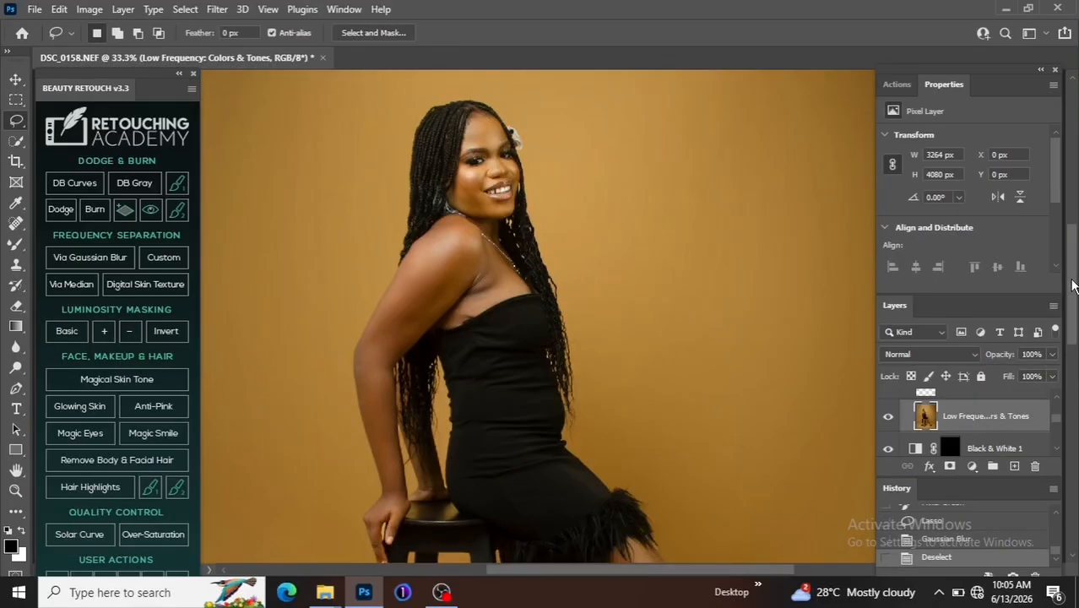
key("ctrl+shift+e")
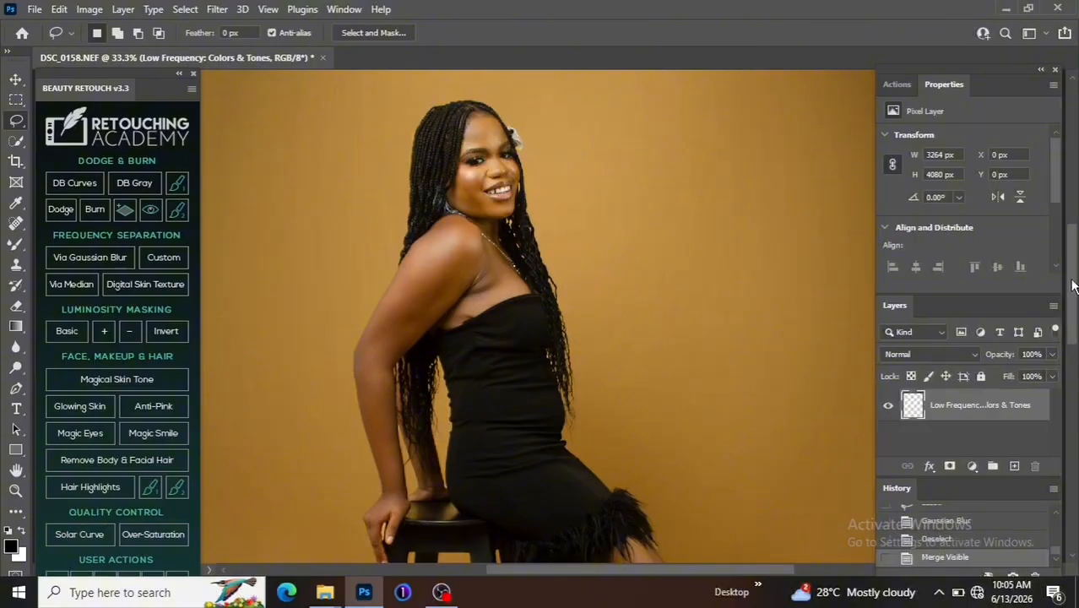
key("ctrl+j")
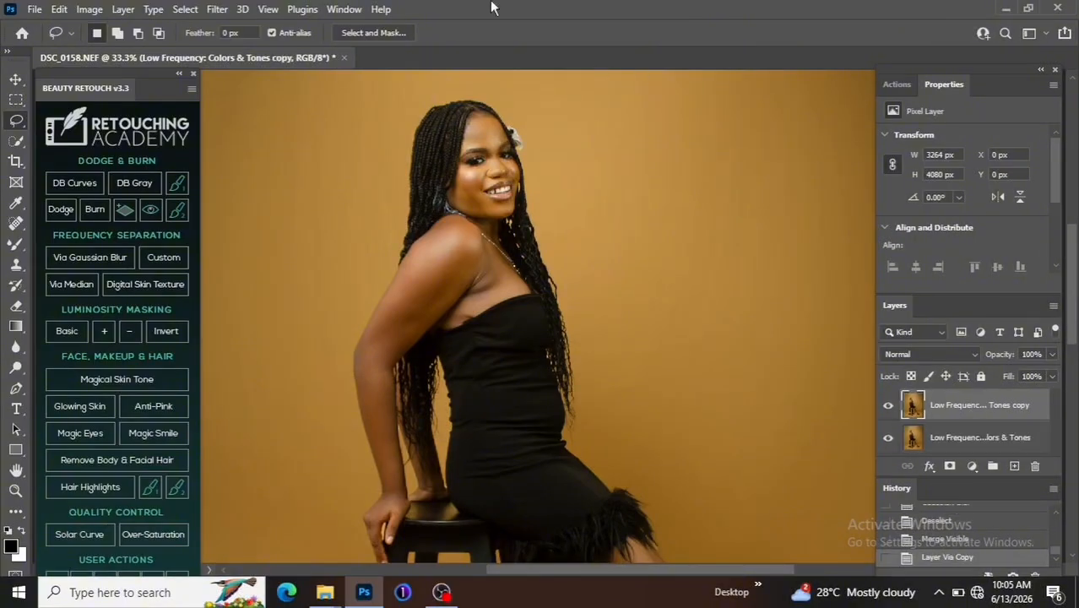
Smooth the duplicated layer's skin with the Imagenomic Portraiture 3 filter, using the Default preset and output to the same layer.
left_click(222, 16)
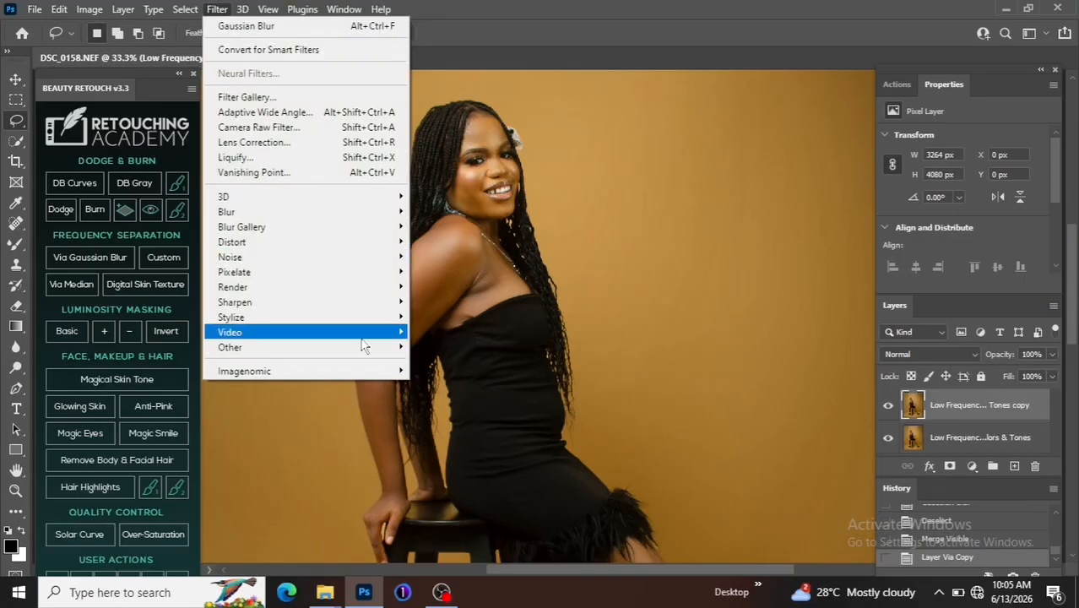
mouse_move(379, 353)
mouse_move(390, 372)
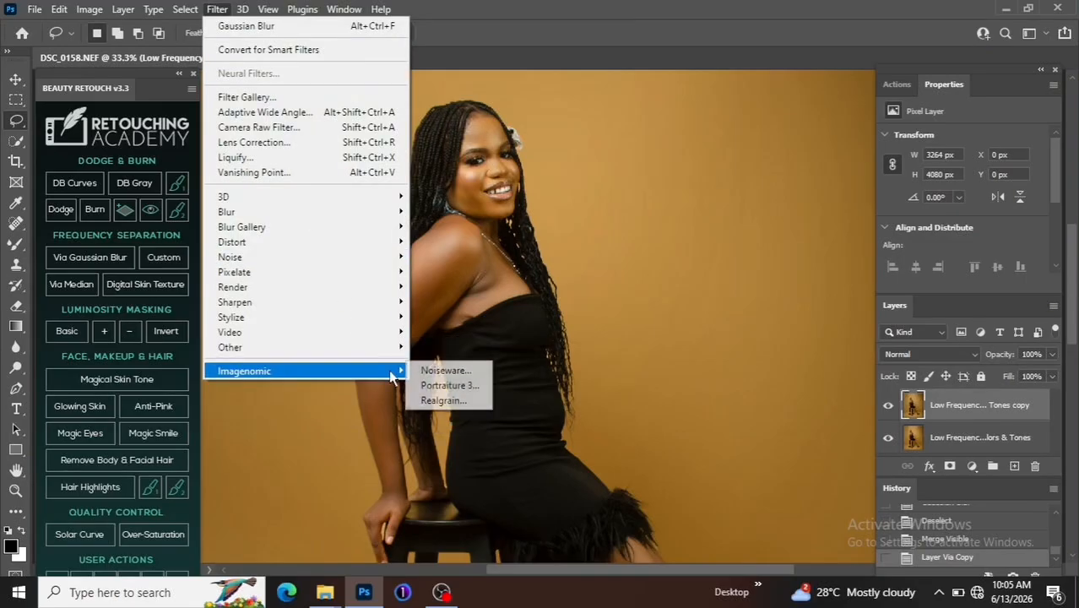
left_click(447, 385)
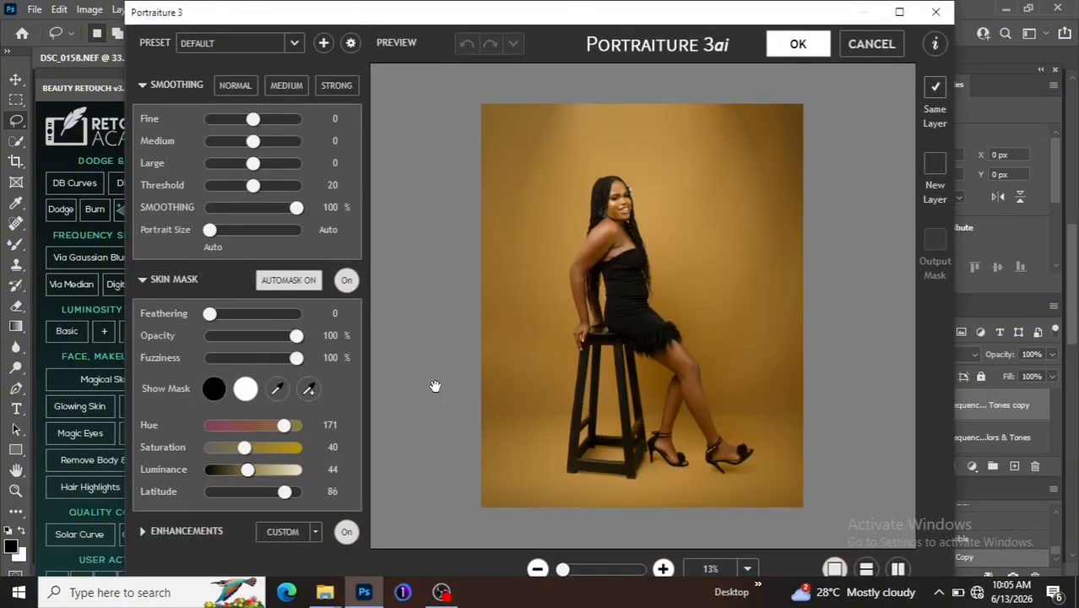
key("Return")
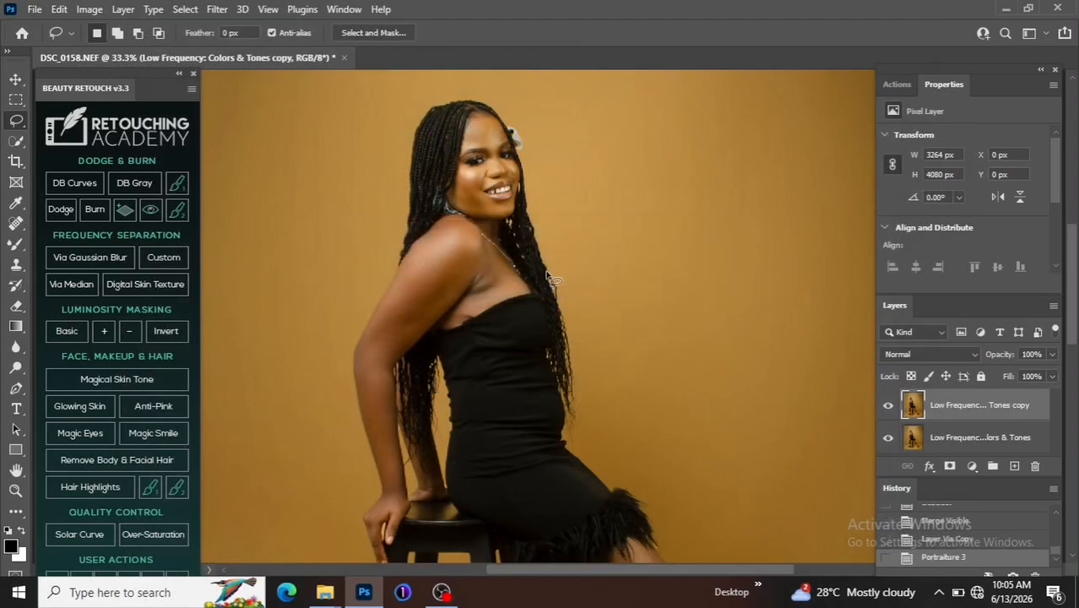
Examine the smoothed skin on the face, shoulder, arm and chest at close range.
key("ctrl+plus")
key("ctrl+plus")
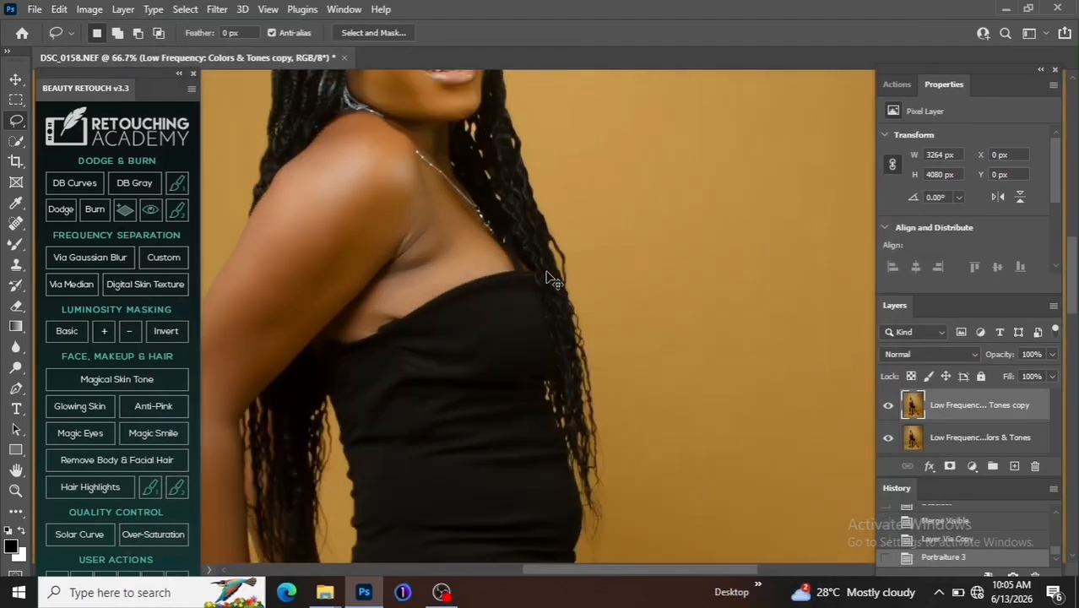
key("ctrl+minus")
key("ctrl+plus")
key("ctrl+plus")
key("ctrl+minus")
left_click_drag(1077, 283, 1077, 241)
key("ctrl+plus")
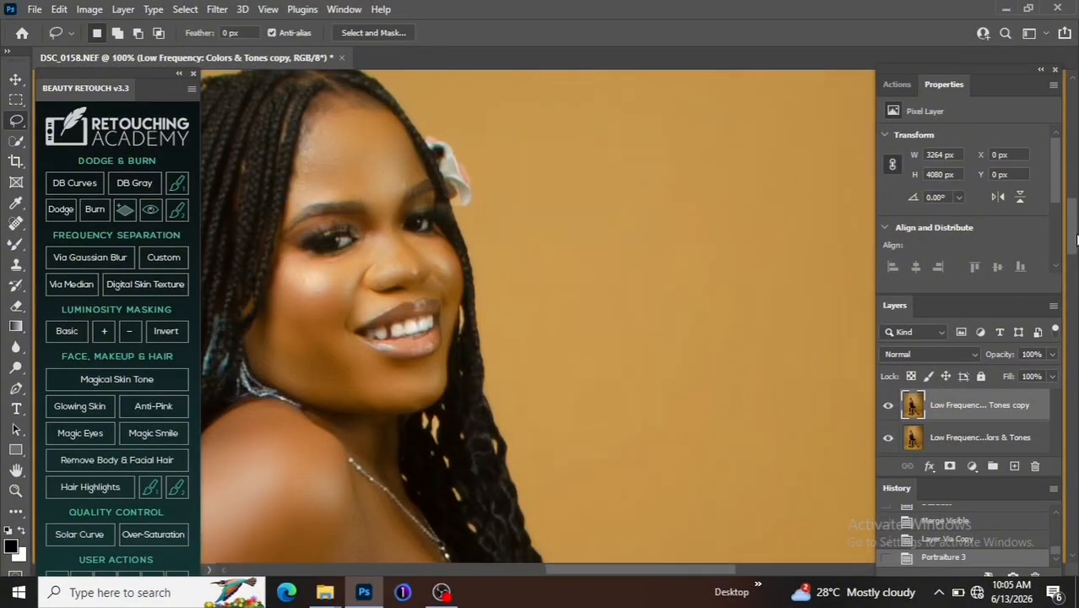
key("ctrl+minus")
key("ctrl+minus")
key("ctrl+plus")
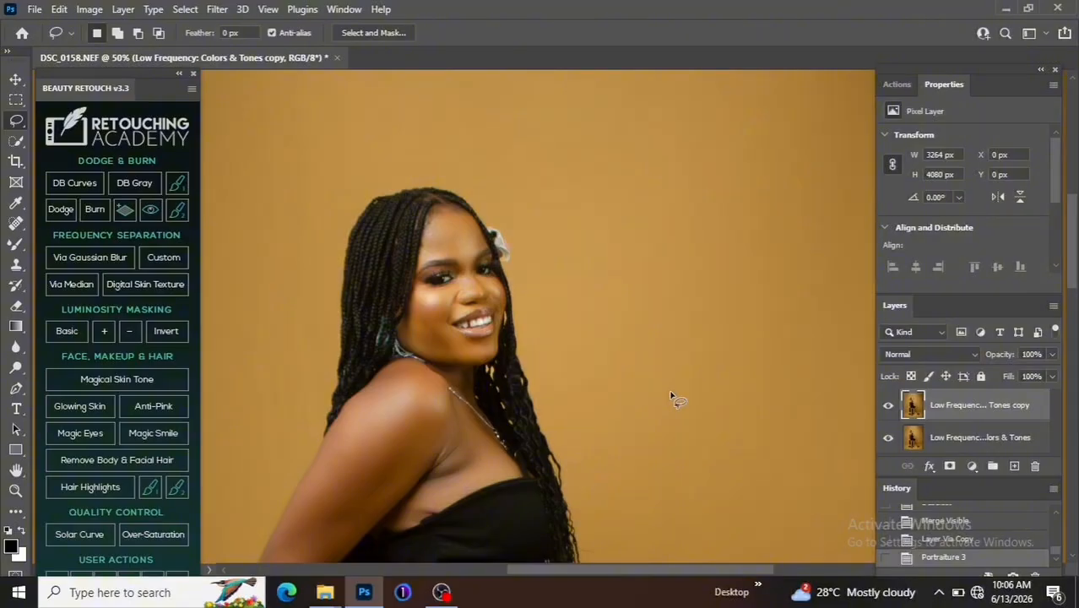
key("ctrl+b")
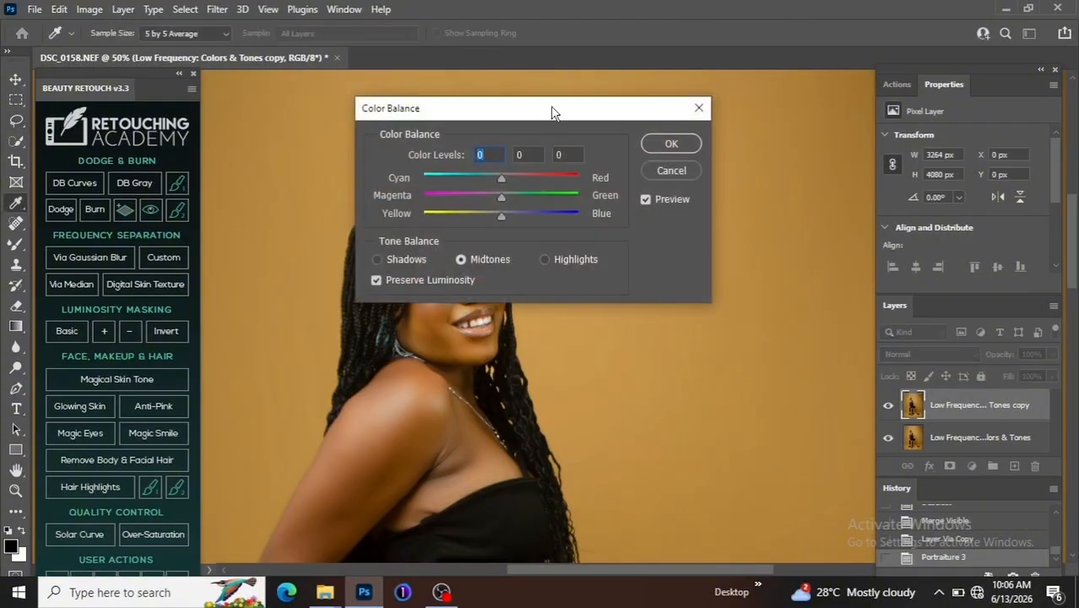
left_click_drag(554, 111, 802, 129)
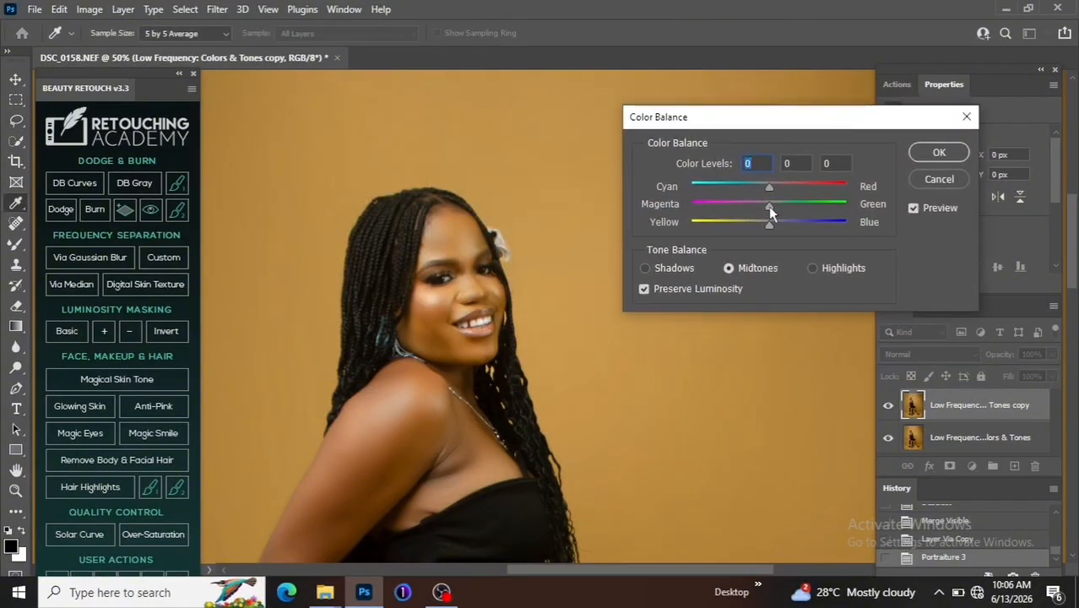
left_click_drag(767, 208, 765, 216)
key("Tab")
left_click(939, 180)
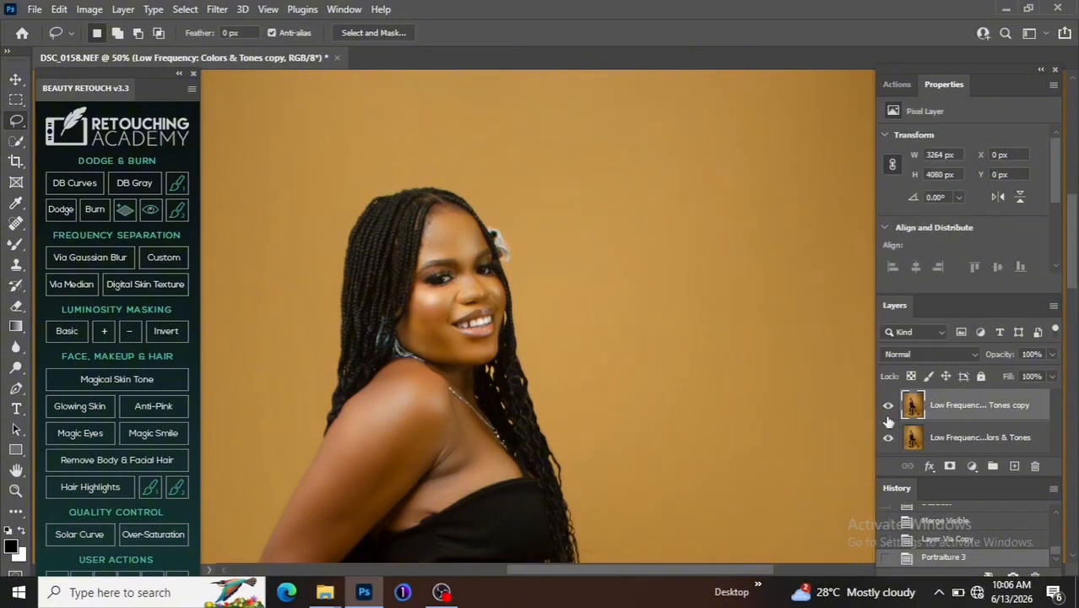
Add a Color Balance adjustment layer with midtones at Magenta-Green -12 and Yellow-Blue +3, and invert its mask to black.
left_click(972, 467)
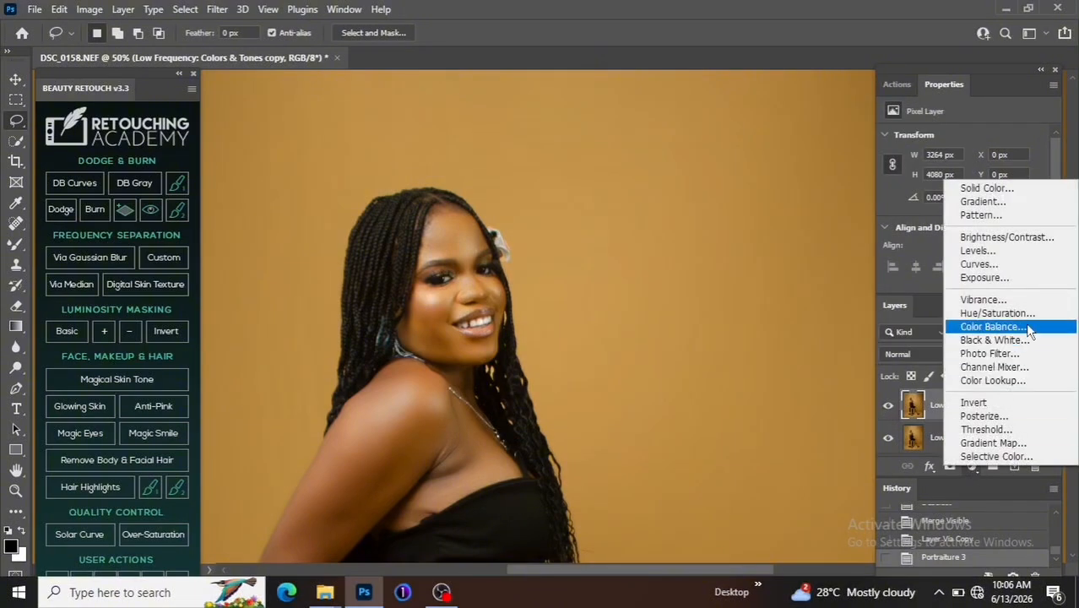
left_click(991, 327)
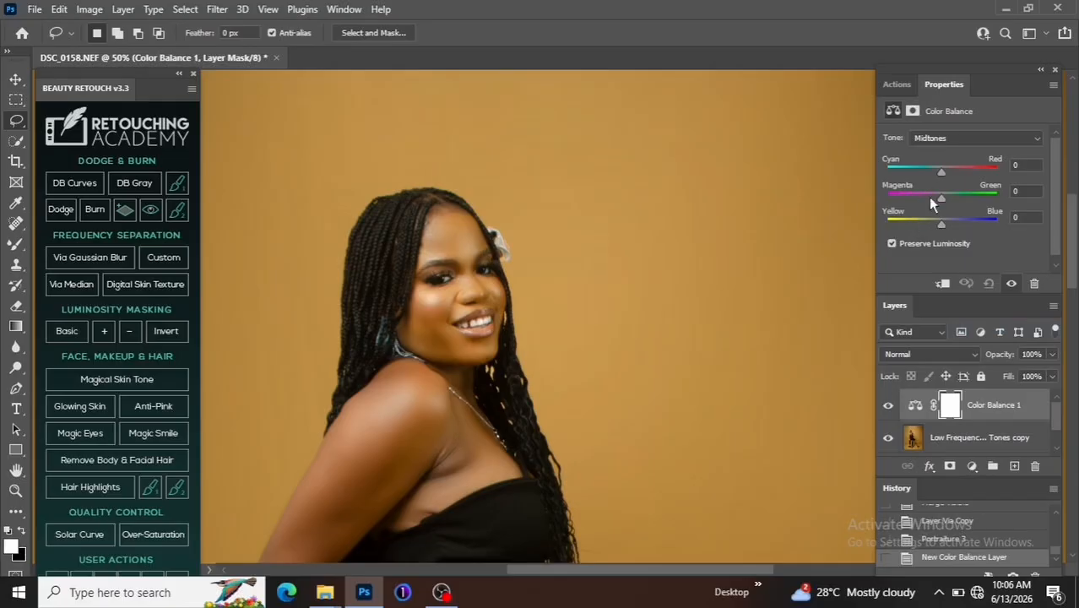
left_click_drag(942, 198, 936, 201)
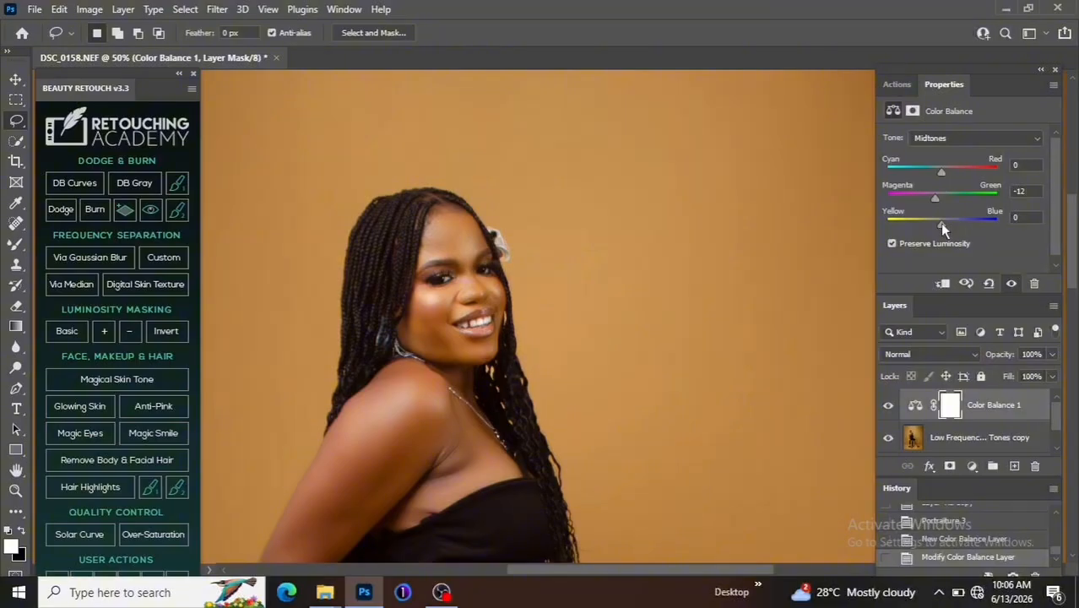
left_click_drag(940, 223, 942, 223)
key("ctrl+i")
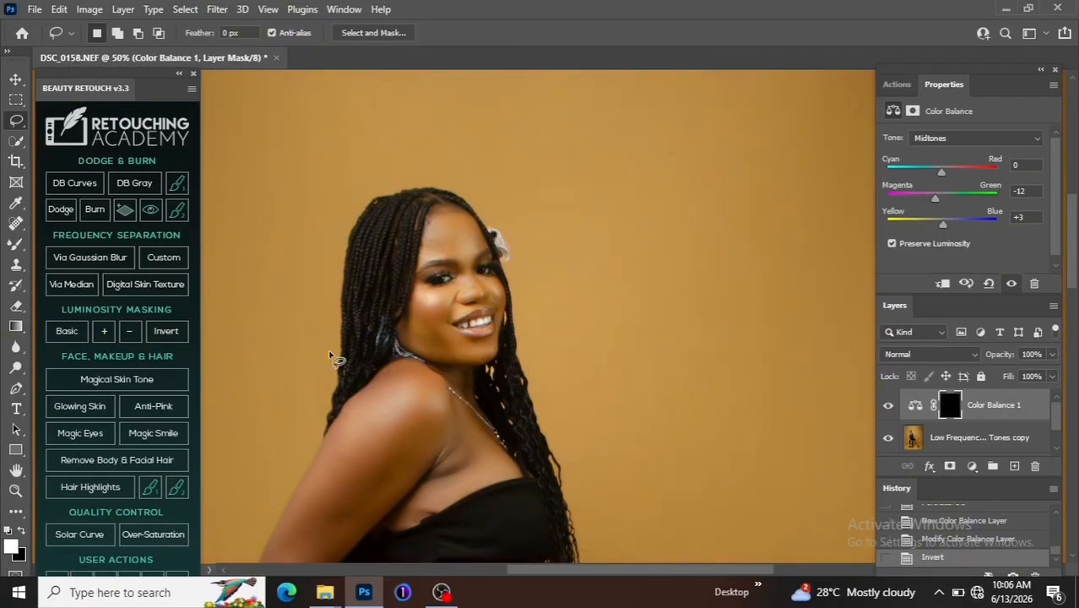
Try to paint the adjustment into the face on the Color Balance mask with the Mixer Brush at 300 px.
key("b")
key("bracketright")
key("bracketright")
key("bracketright")
key("bracketright")
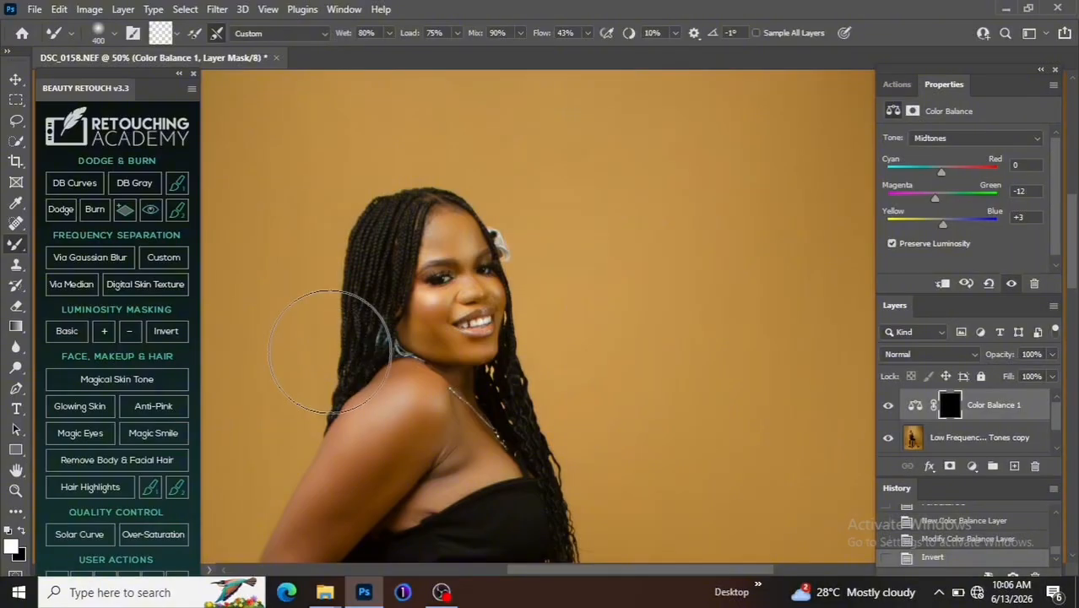
key("bracketleft")
mouse_move(434, 198)
left_mouse_down()
mouse_move(460, 369)
mouse_move(451, 289)
mouse_move(470, 360)
left_mouse_up()
mouse_move(470, 360)
left_mouse_down()
mouse_move(448, 253)
mouse_move(453, 364)
left_mouse_up()
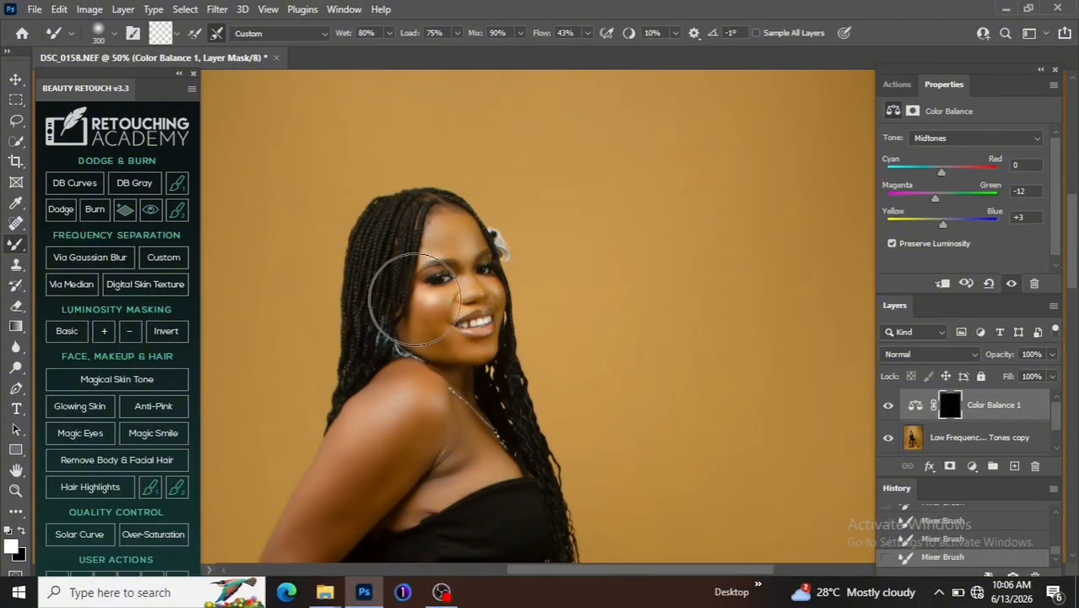
Paint white over the face on the Color Balance mask with the regular Brush at 250 px, raising its opacity to 55%.
key("shift+b")
key("bracketright")
key("bracketright")
key("bracketright")
key("bracketright")
key("bracketright")
key("bracketright")
key("bracketright")
key("bracketright")
key("bracketright")
key("bracketright")
key("bracketright")
key("bracketright")
key("bracketright")
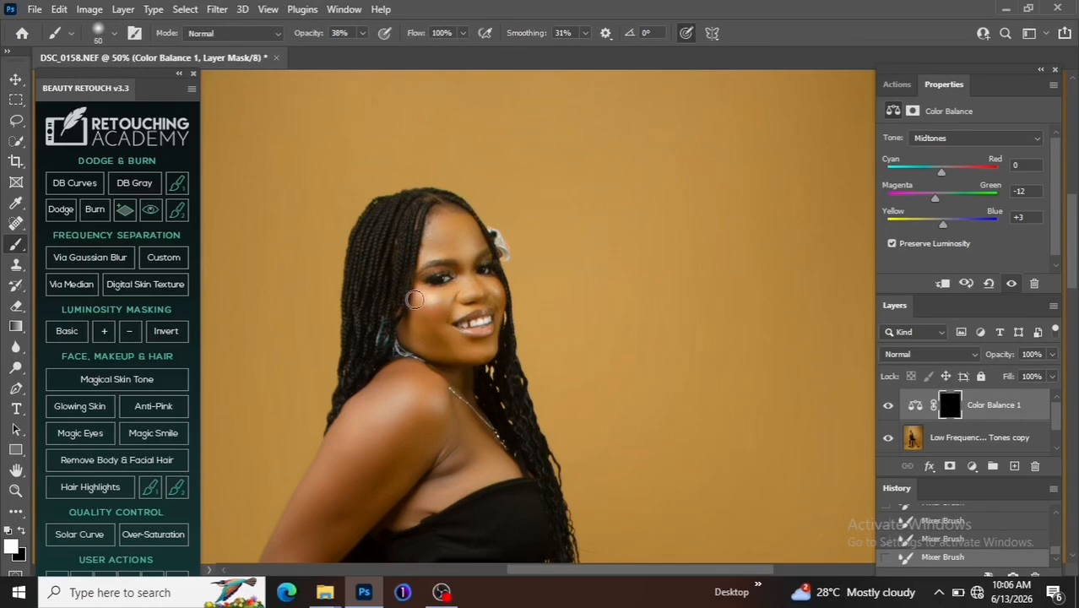
mouse_move(414, 299)
left_mouse_down()
mouse_move(438, 302)
mouse_move(448, 228)
mouse_move(473, 353)
left_mouse_up()
left_click_drag(461, 341, 450, 238)
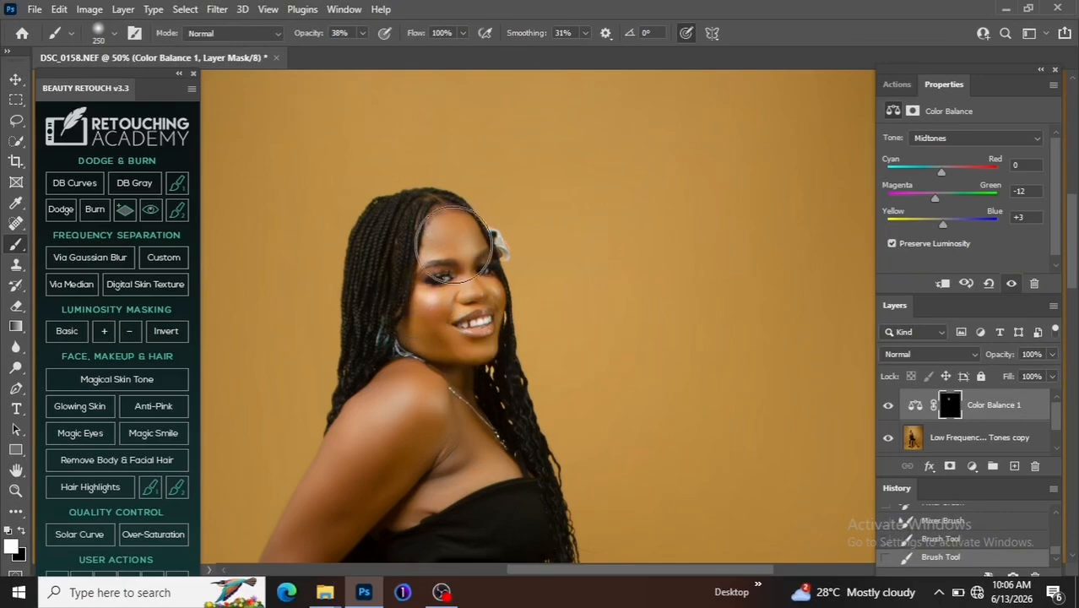
left_click(450, 240)
left_click(363, 38)
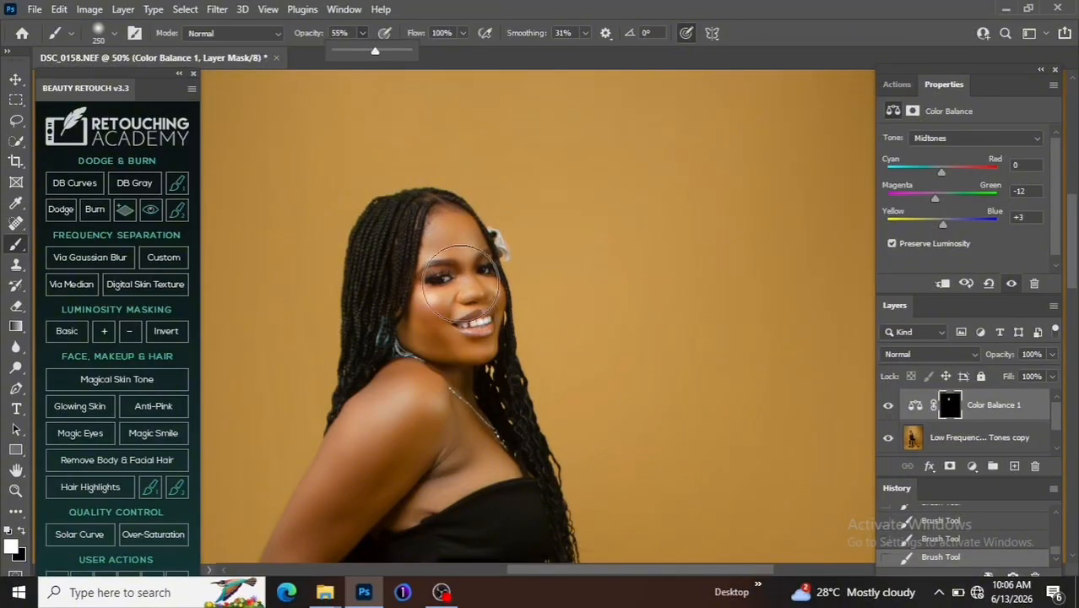
left_click(440, 230)
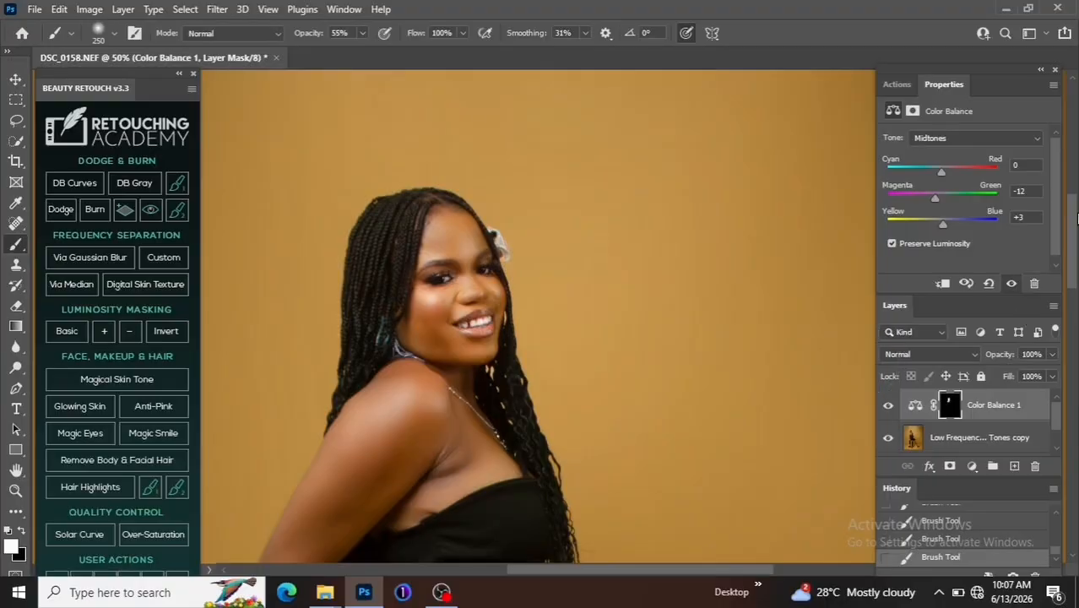
Reveal the color adjustment on the shoulder, arms and hands by painting the mask with the brush reduced to 150 px.
left_click_drag(1073, 222, 1072, 270)
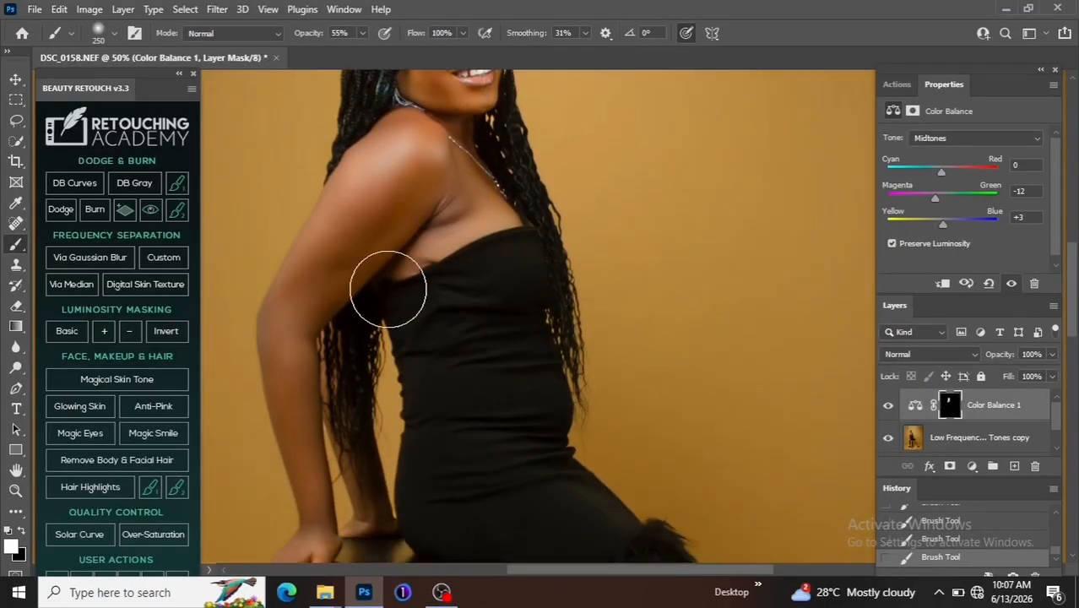
key("bracketleft")
key("bracketleft")
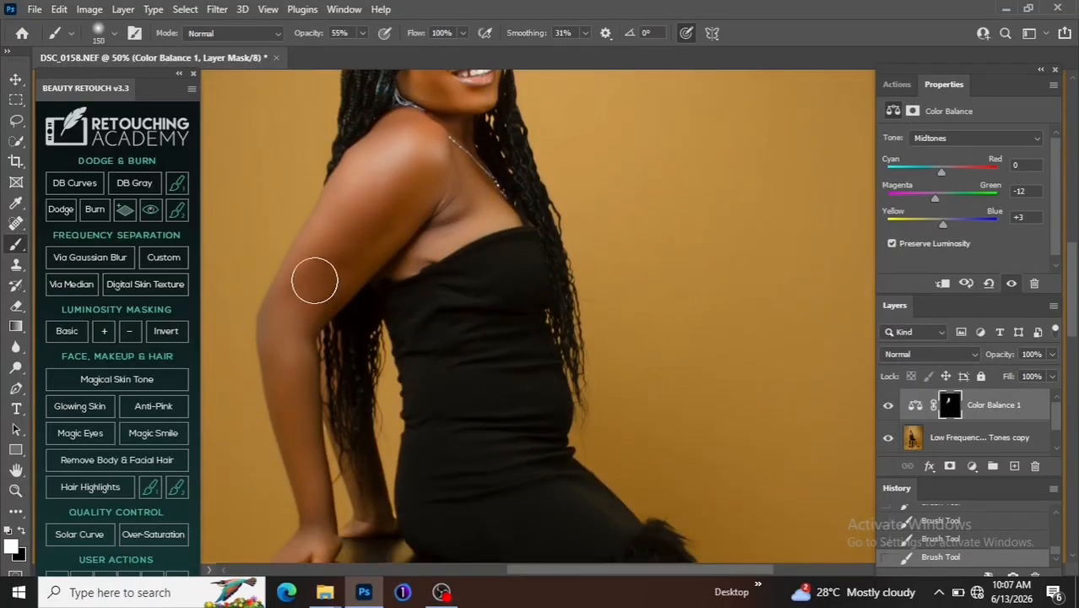
key("bracketleft")
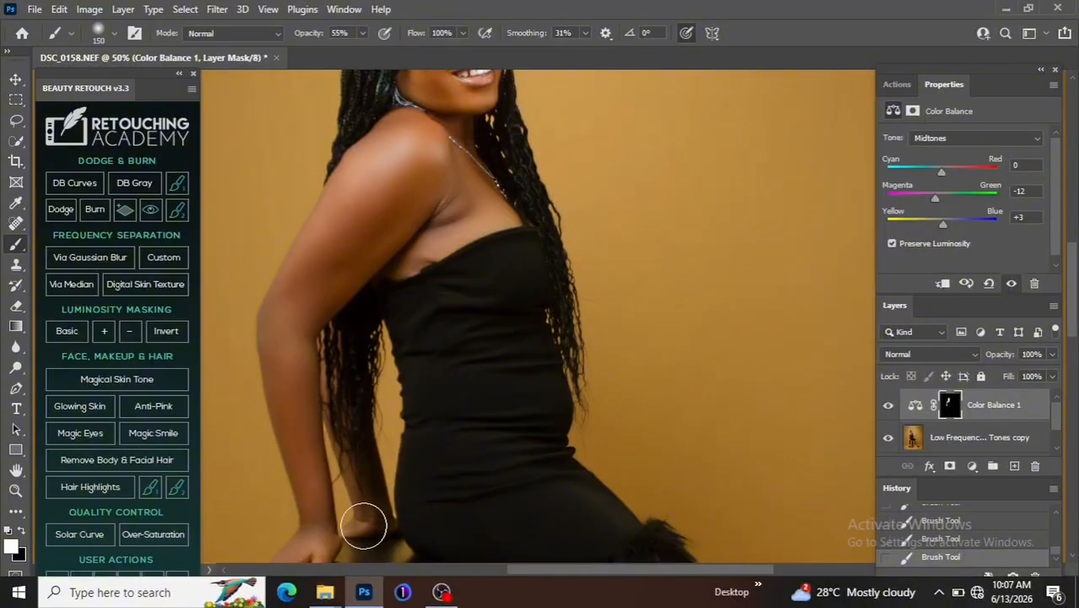
Reveal the color adjustment on the legs and feet by painting the mask, enlarging the brush from 200 to 400 px.
key("ctrl+minus")
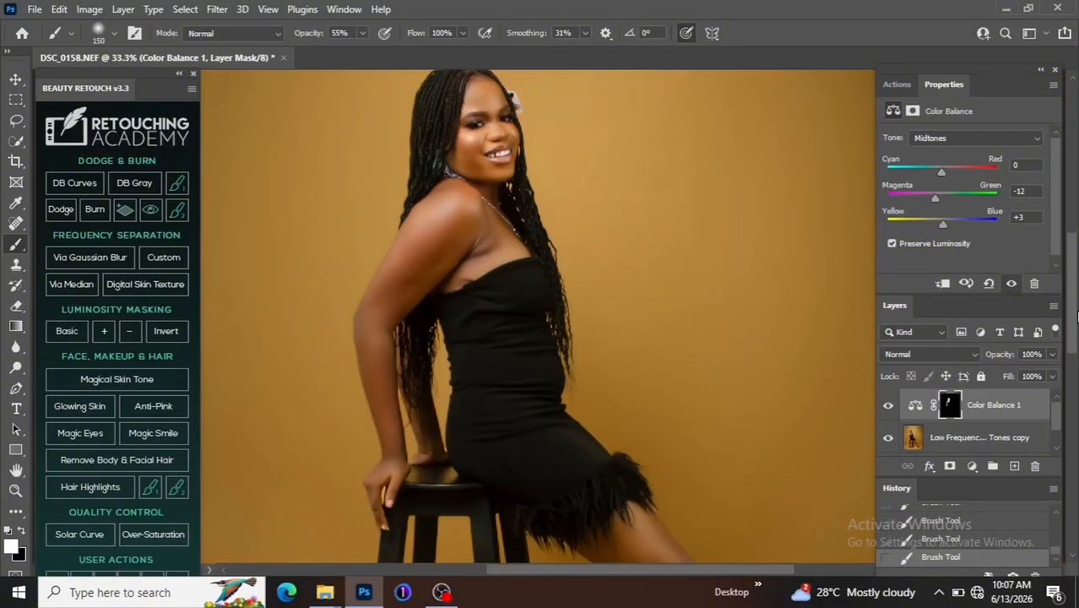
scroll(799, 339, "down", 5)
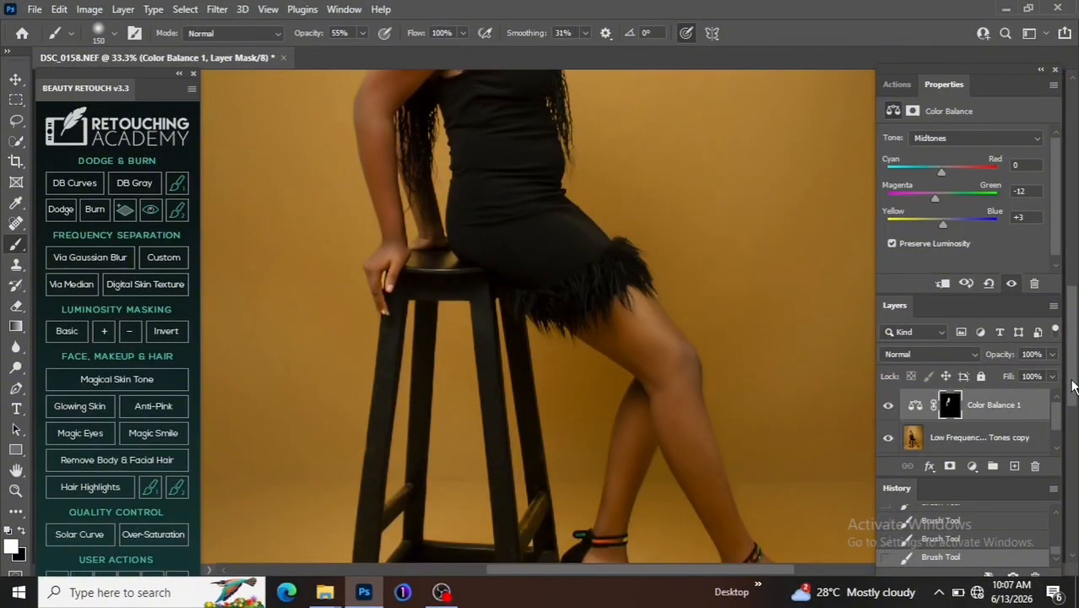
left_click_drag(1072, 381, 1073, 411)
key("bracketright")
key("bracketright")
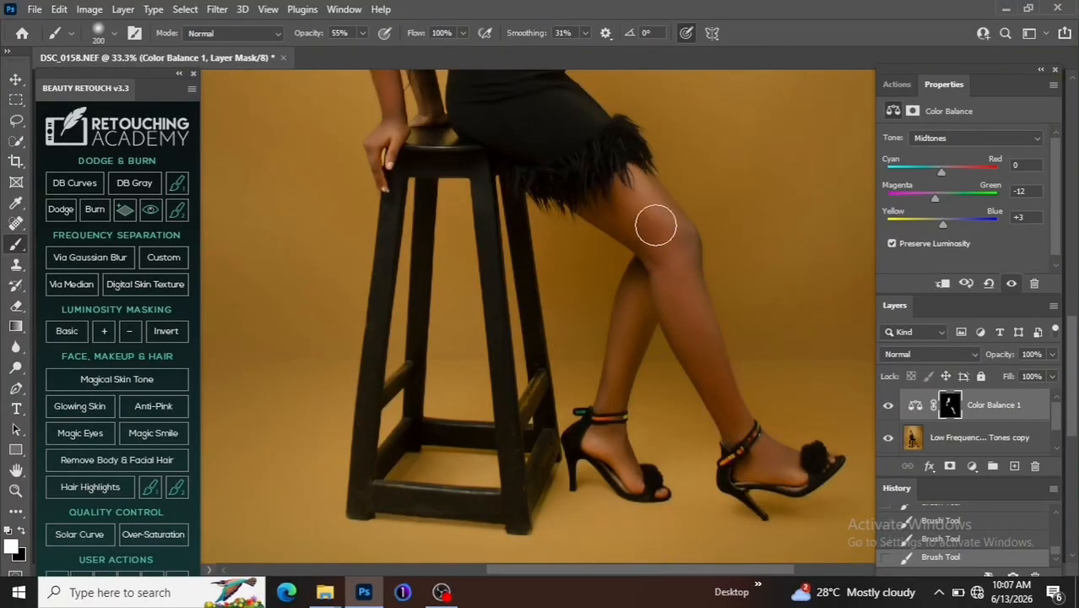
key("bracketright")
key("bracketright")
key("bracketright")
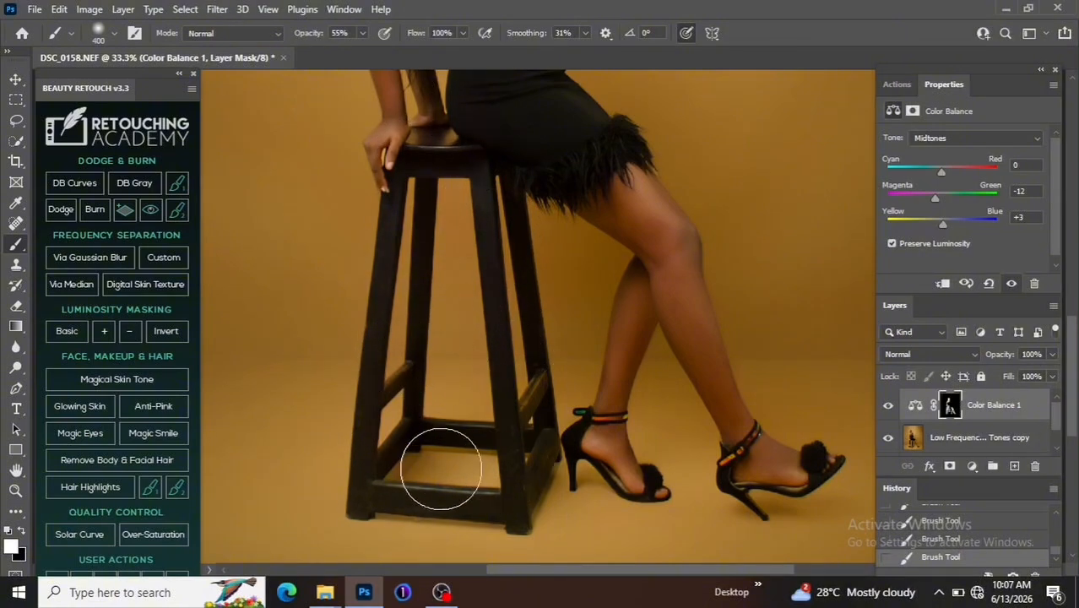
Review the Color Balance adjustment across the whole figure.
key("ctrl+minus")
key("ctrl+minus")
key("ctrl+minus")
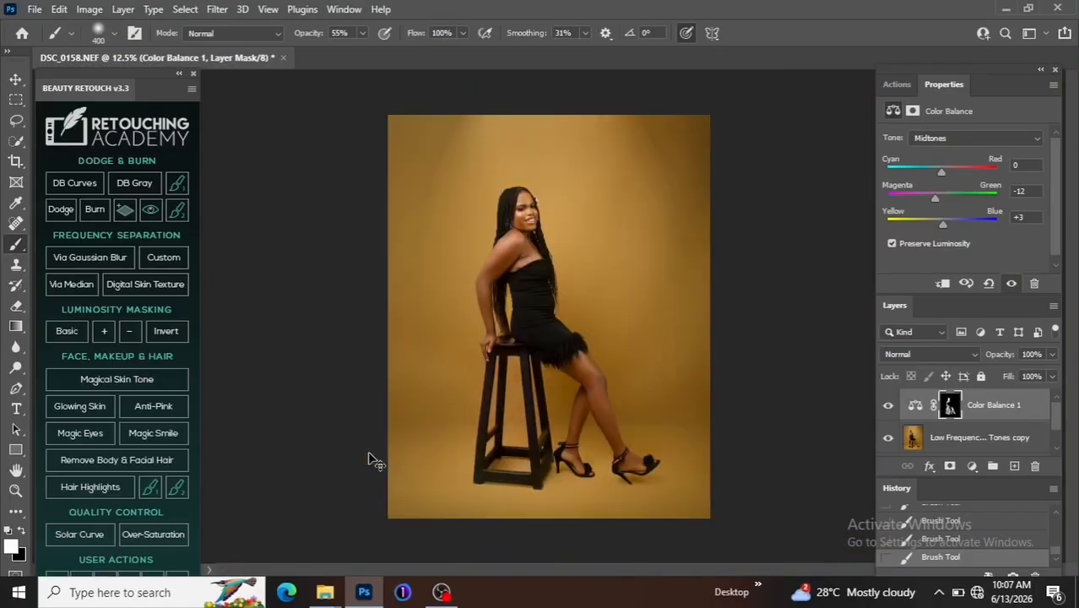
key("ctrl+plus")
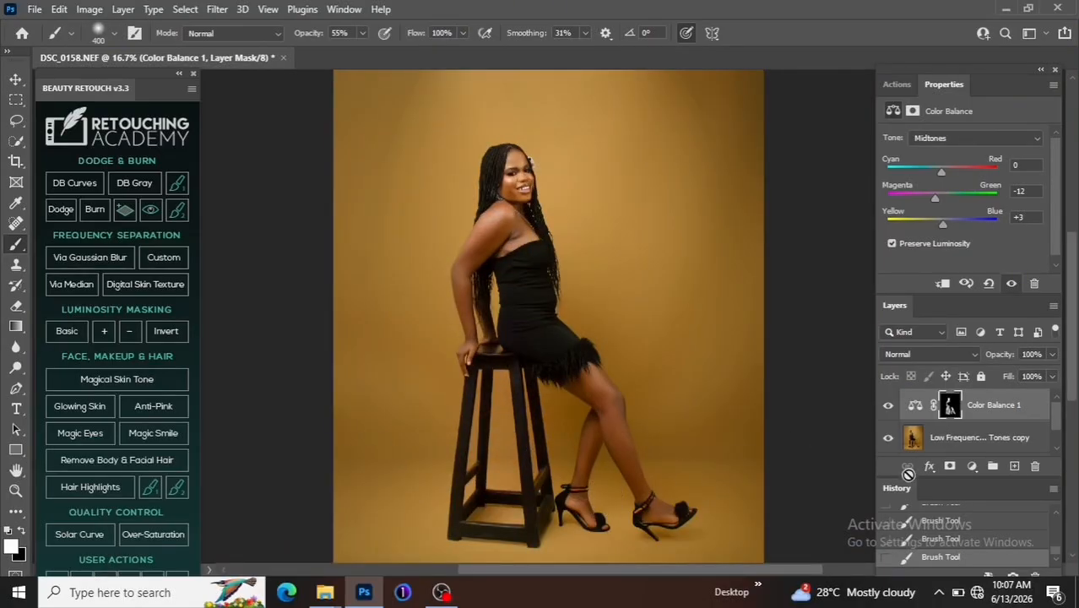
left_click_drag(887, 405, 887, 403)
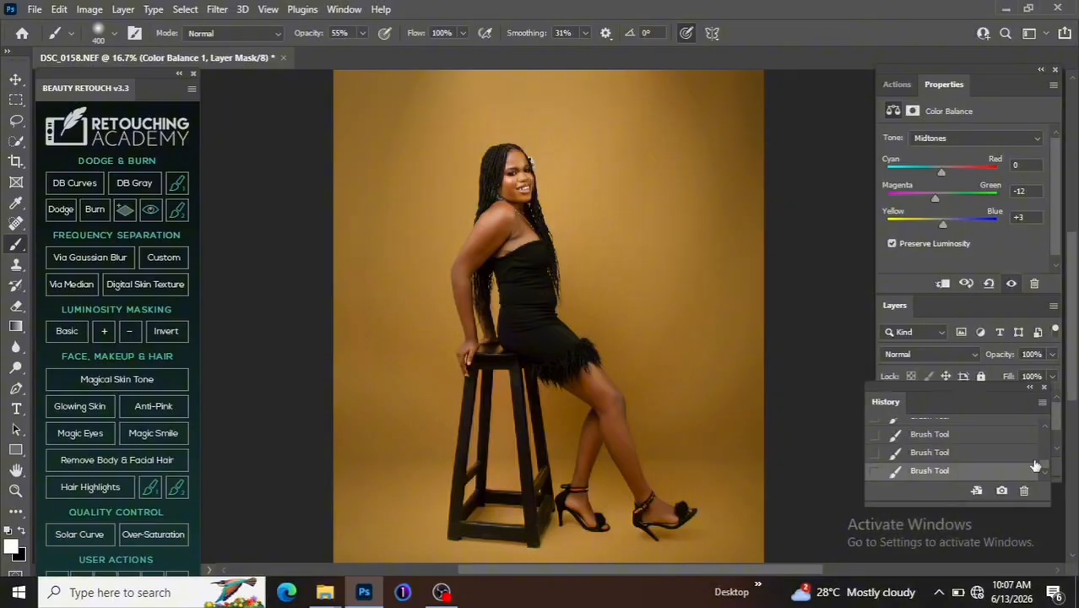
Compare the original DSC_0158.NEF state with the latest brush edit twice in the history, ending on the retouched version.
left_click_drag(1044, 467, 1043, 431)
left_click(1011, 431)
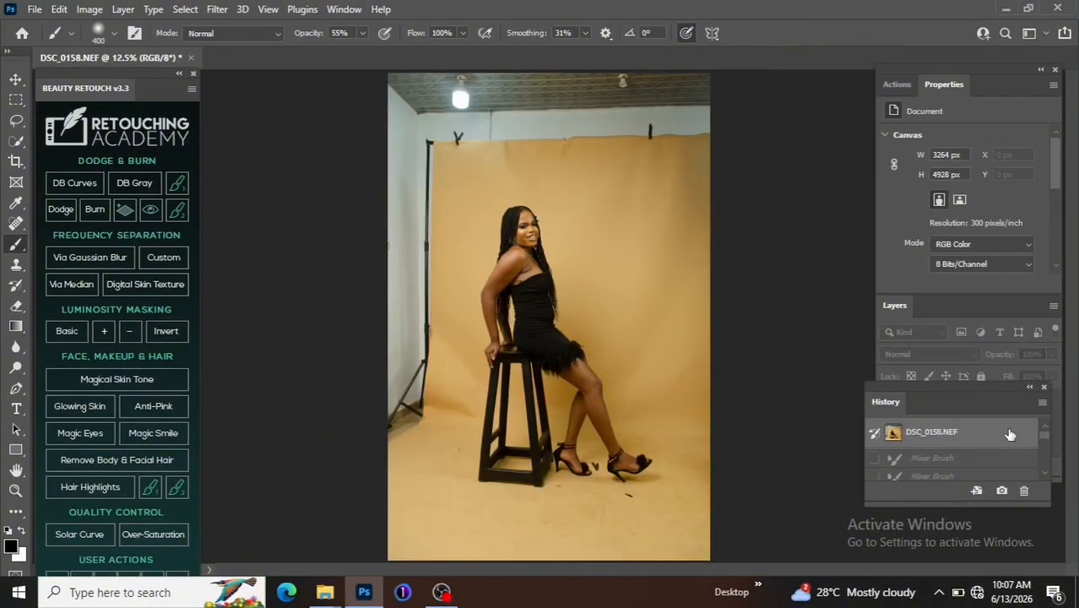
left_click_drag(1044, 437, 1047, 466)
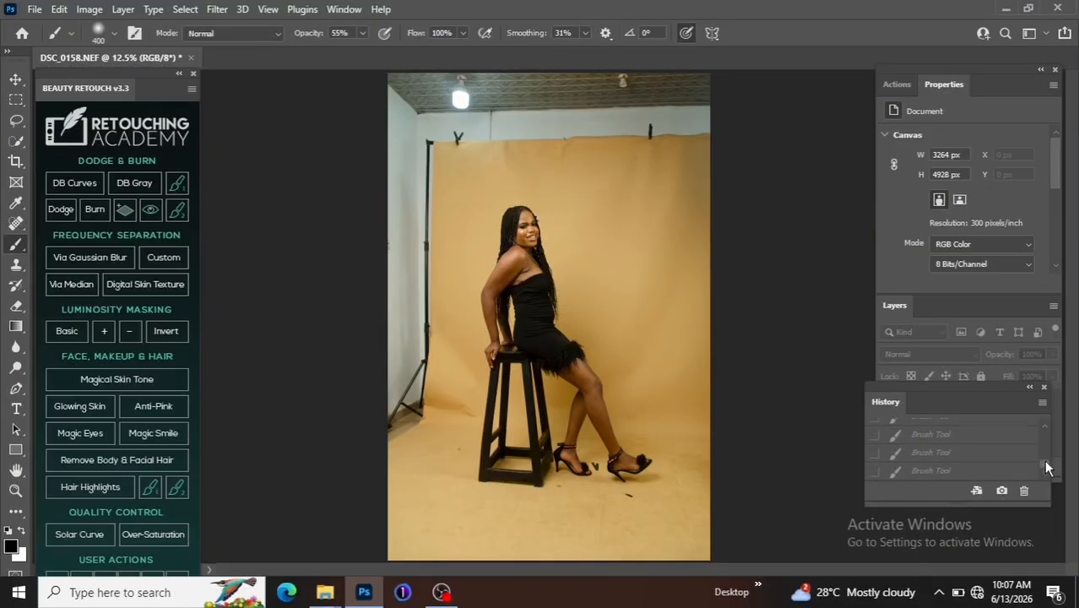
left_click(1007, 477)
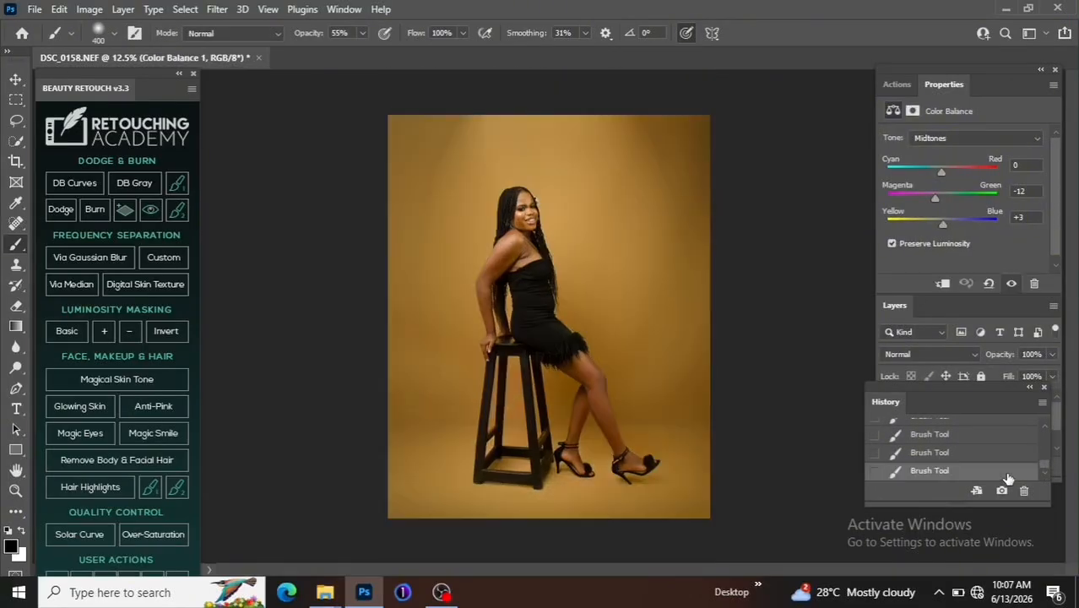
left_click_drag(1050, 471, 1024, 442)
left_click(1017, 436)
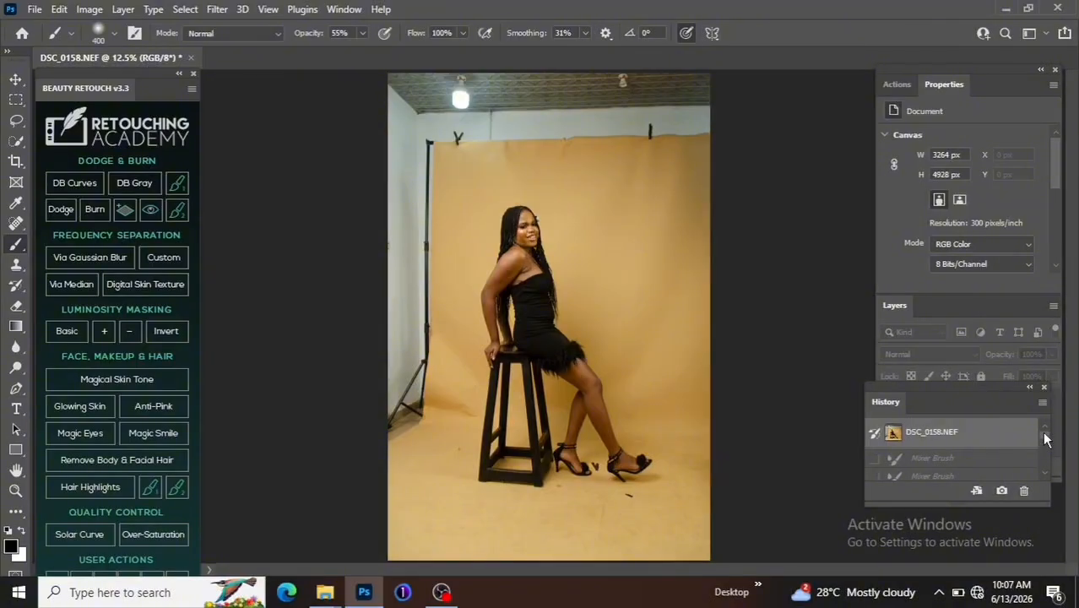
scroll(1010, 465, "down", 5)
left_click(1008, 473)
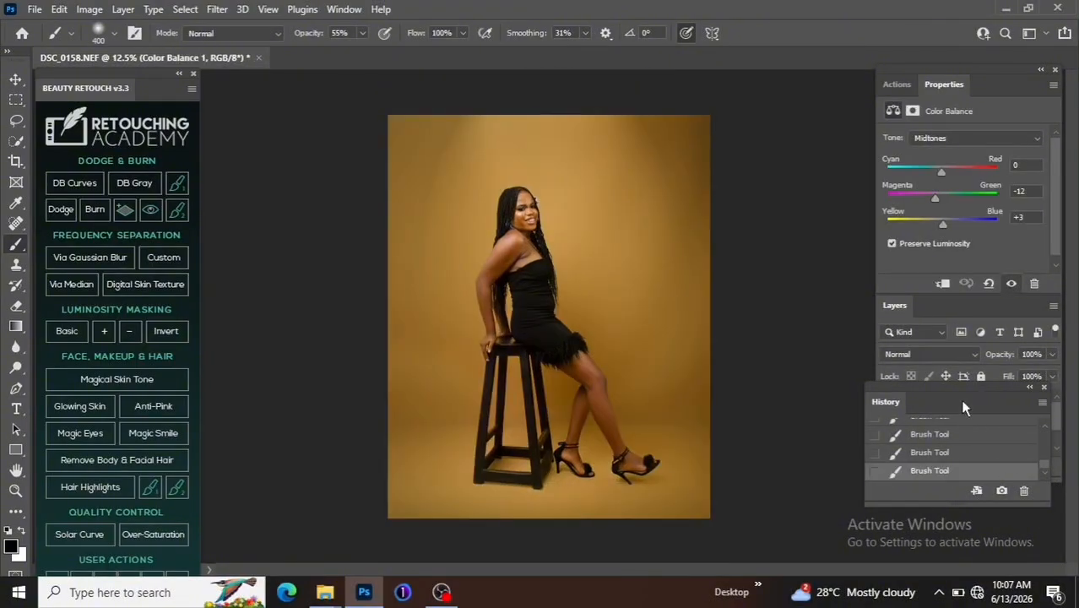
Move the floating History panel below the Layers panel and inspect the retouched portrait up close.
left_click_drag(944, 391, 954, 490)
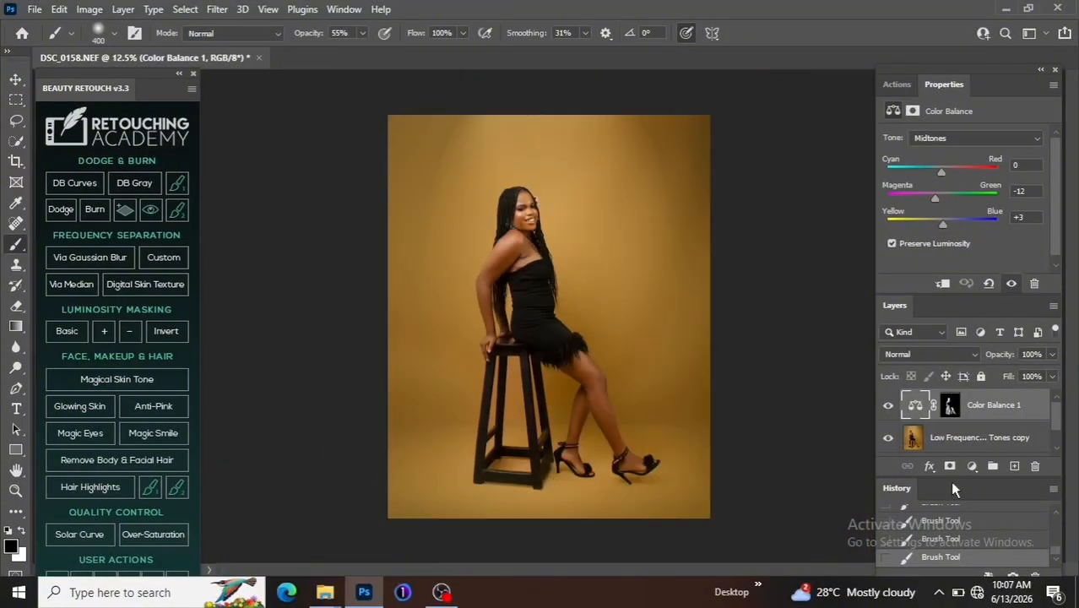
key("ctrl+plus")
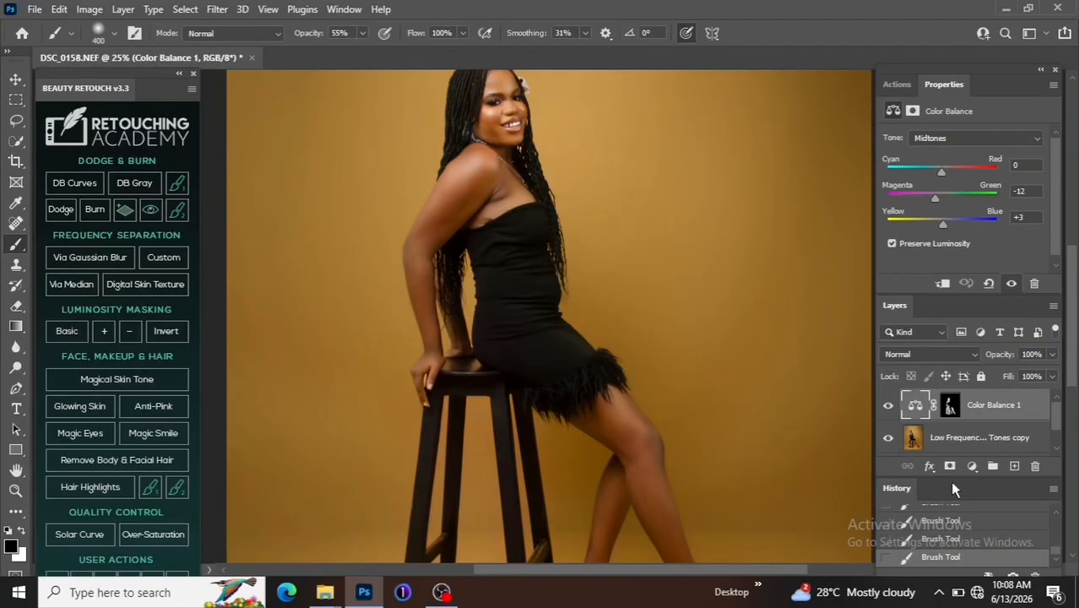
key("ctrl+minus")
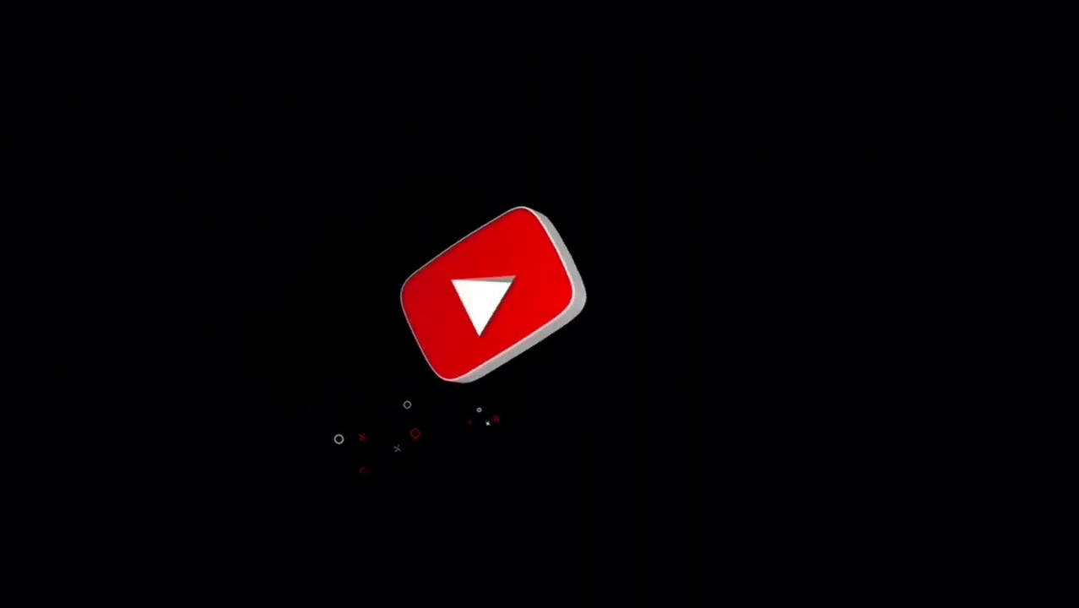